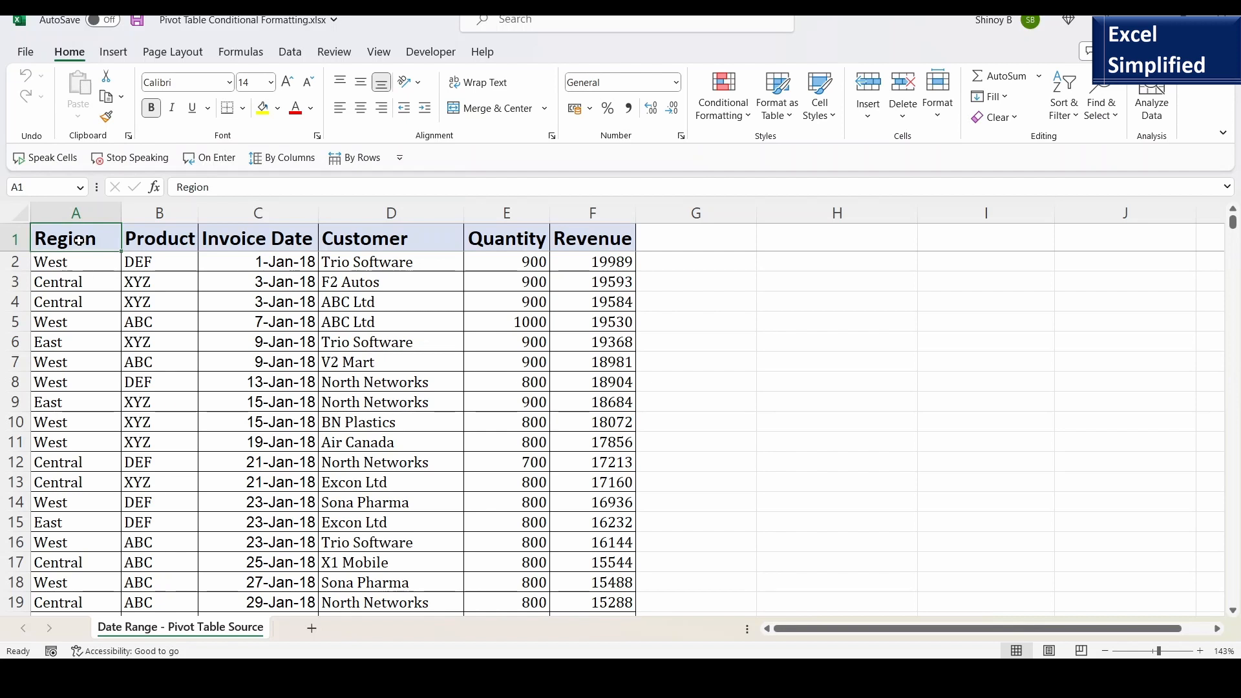
# Select the source data from the headers in row 1 through row 545, leaving out the December 2019 invoices (A1:F545).
pyautogui.keyDown('shift'); pyautogui.click(592, 242); pyautogui.keyUp('shift')
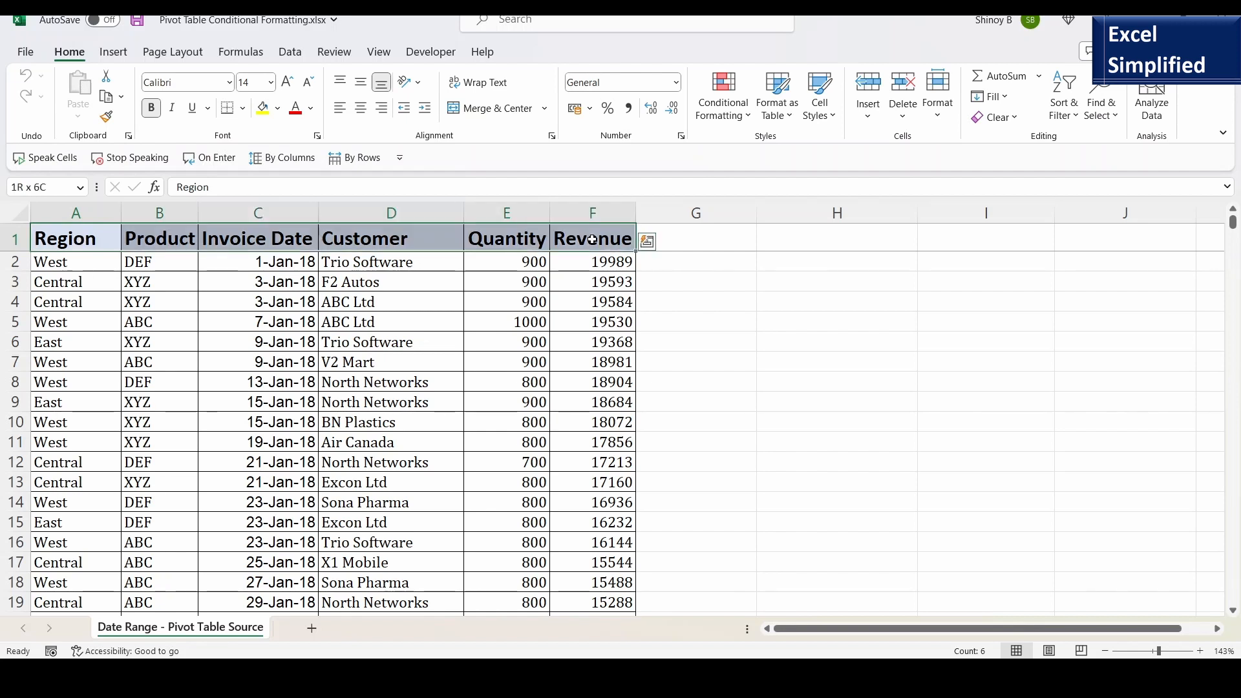
pyautogui.hotkey('ctrl', 'shift', 'Down')
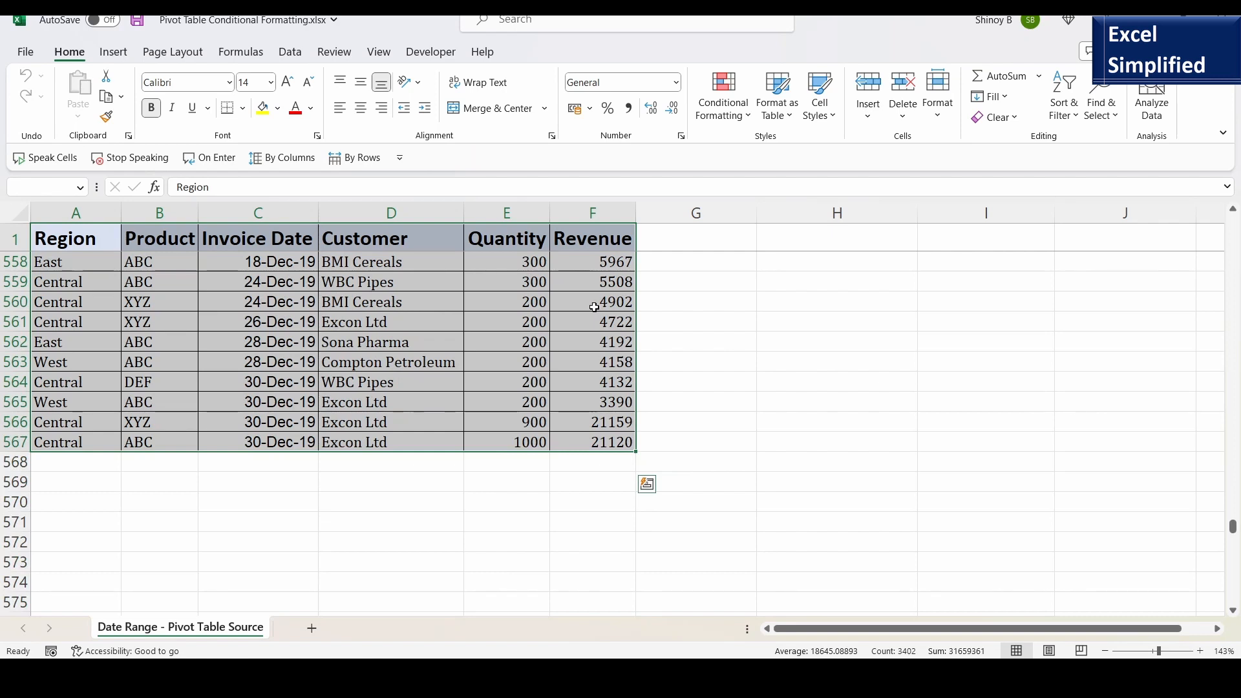
pyautogui.hotkey('shift', 'Up')
pyautogui.hotkey('shift', 'Up')
pyautogui.hotkey('shift', 'Up')
pyautogui.hotkey('shift', 'Up')
pyautogui.hotkey('shift', 'Up')
pyautogui.hotkey('shift', 'Up')
pyautogui.hotkey('shift', 'Up')
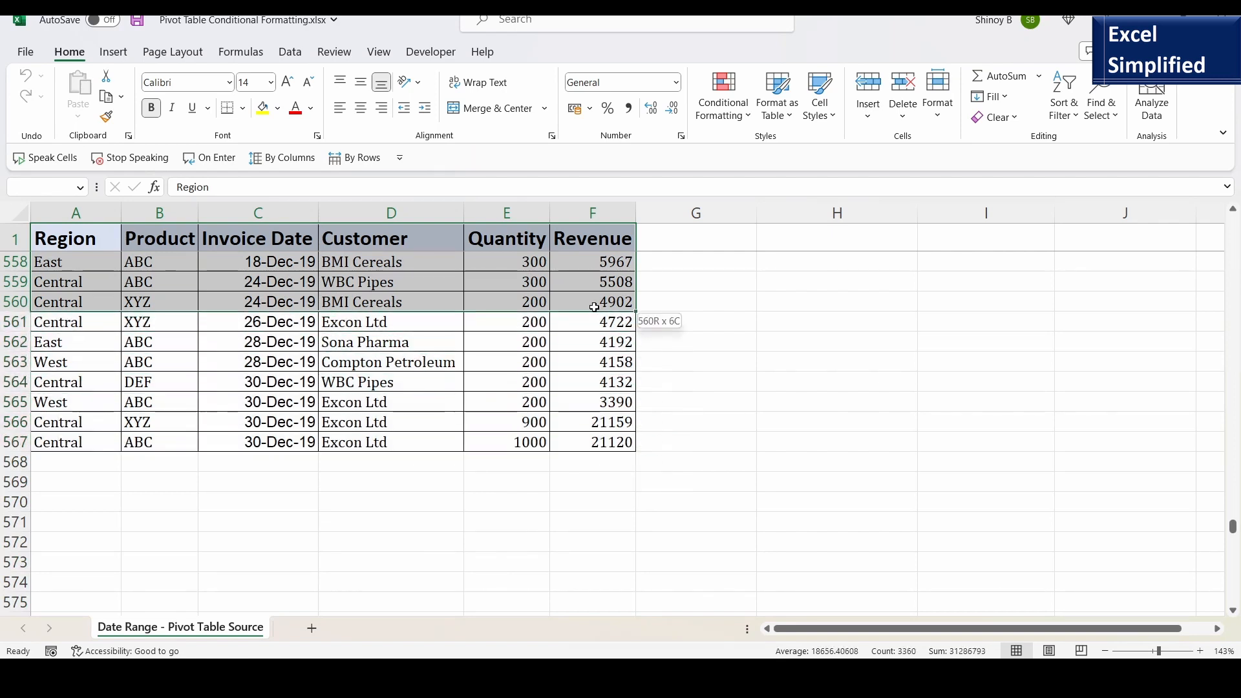
pyautogui.hotkey('shift', 'Up')
pyautogui.hotkey('shift', 'Up')
pyautogui.hotkey('shift', 'Up')
pyautogui.hotkey('shift', 'Up')
pyautogui.hotkey('shift', 'Up')
pyautogui.hotkey('shift', 'Up')
pyautogui.hotkey('shift', 'Up')
pyautogui.hotkey('shift', 'Up')
pyautogui.hotkey('shift', 'Up')
pyautogui.hotkey('shift', 'Up')
pyautogui.hotkey('shift', 'Up')
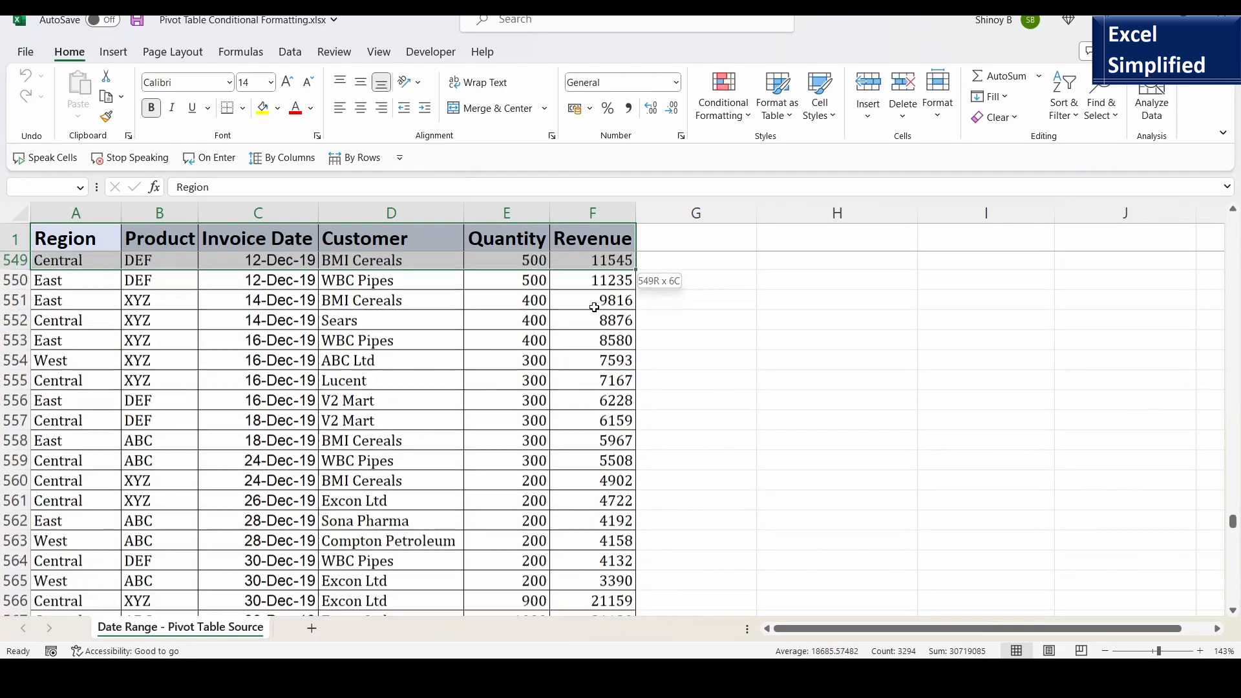
pyautogui.hotkey('shift', 'Up')
pyautogui.hotkey('shift', 'Up')
pyautogui.hotkey('shift', 'Up')
pyautogui.hotkey('shift', 'Up')
pyautogui.hotkey('shift', 'Up')
pyautogui.hotkey('shift', 'Up')
pyautogui.hotkey('shift', 'Up')
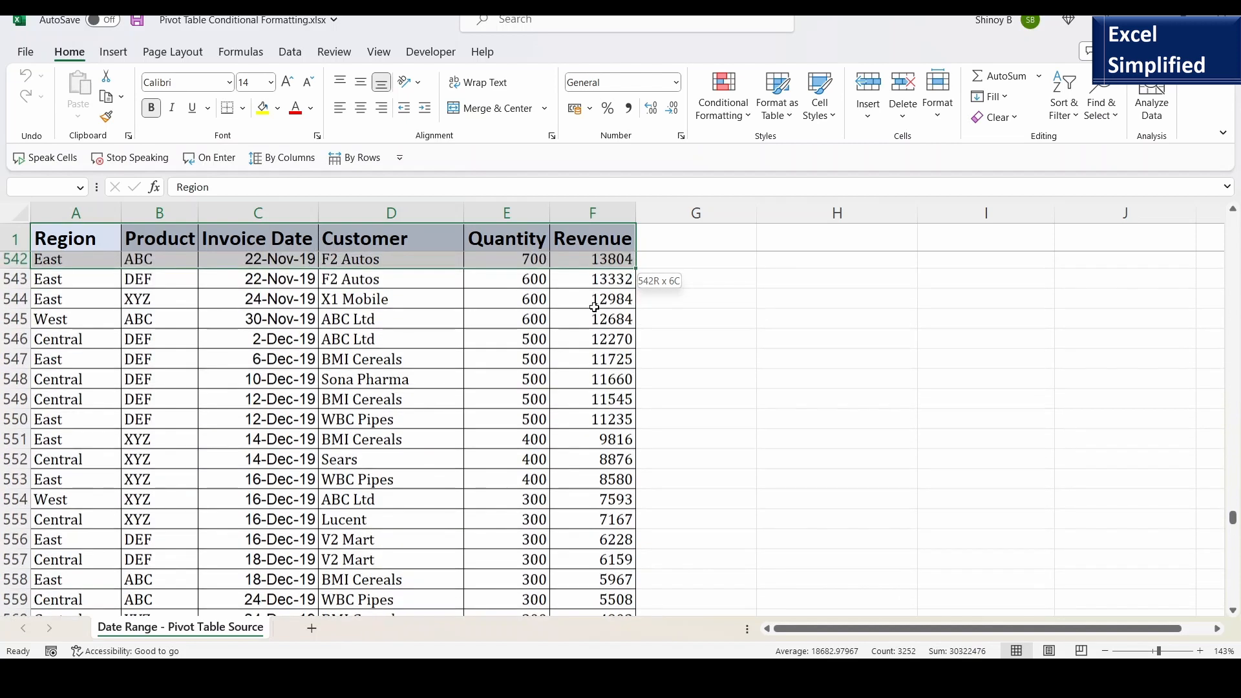
pyautogui.scroll(1, 593, 307)
pyautogui.hotkey('shift', 'Down')
pyautogui.hotkey('shift', 'Down')
pyautogui.hotkey('shift', 'Down')
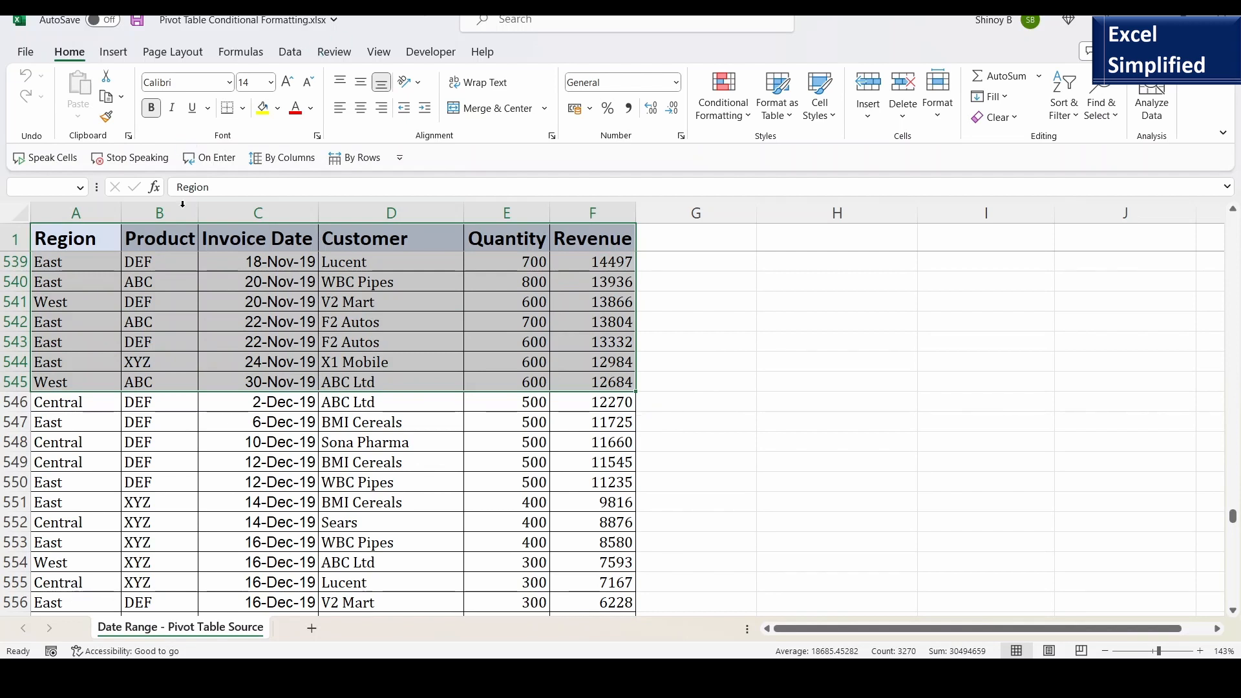
# Create a pivot table from the selected range in a new worksheet.
pyautogui.click(115, 57)
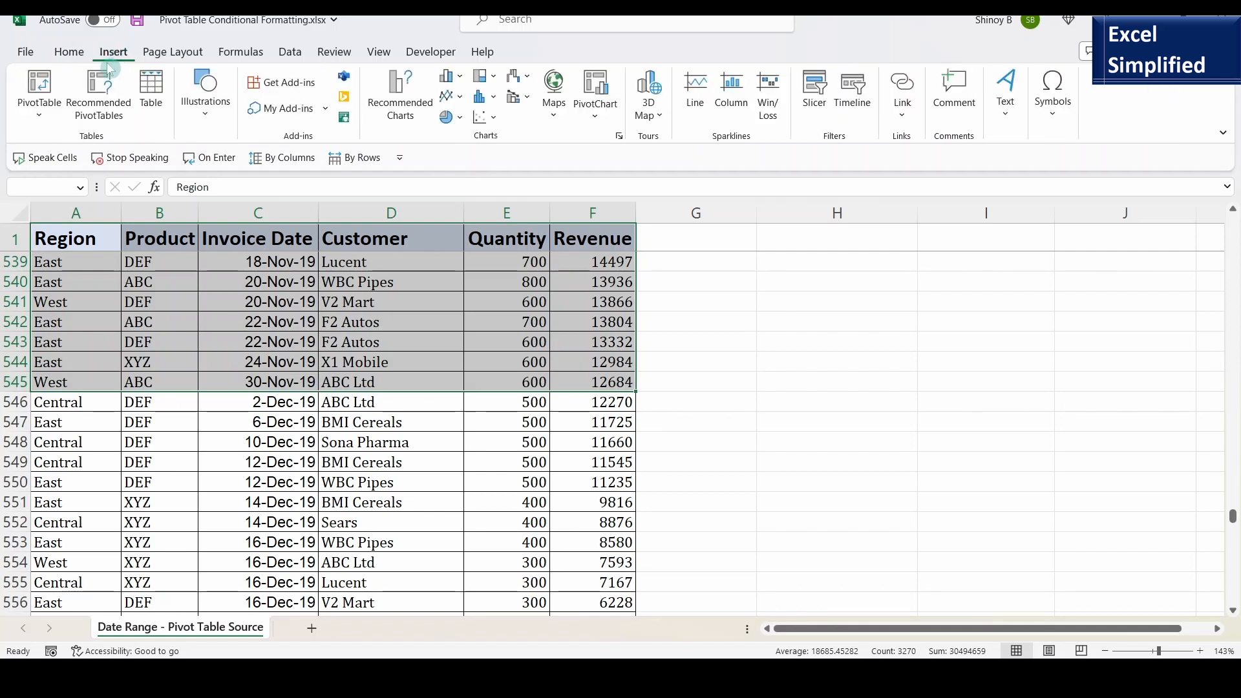
pyautogui.click(39, 115)
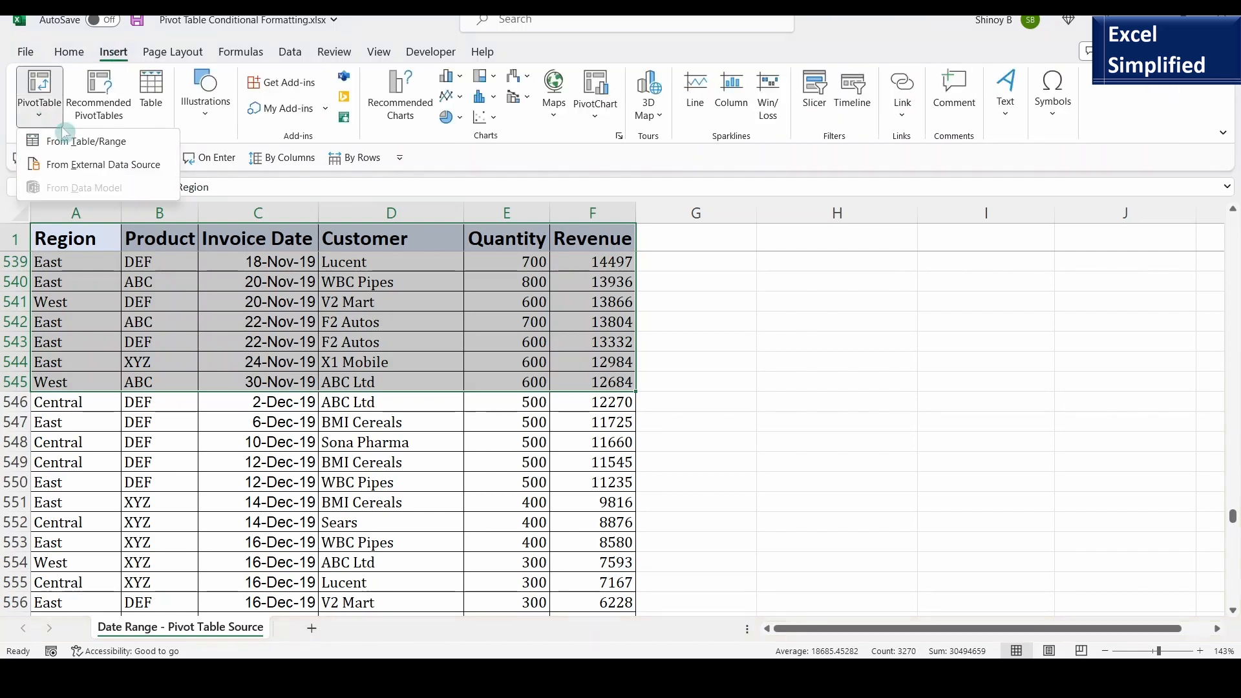
pyautogui.click(84, 149)
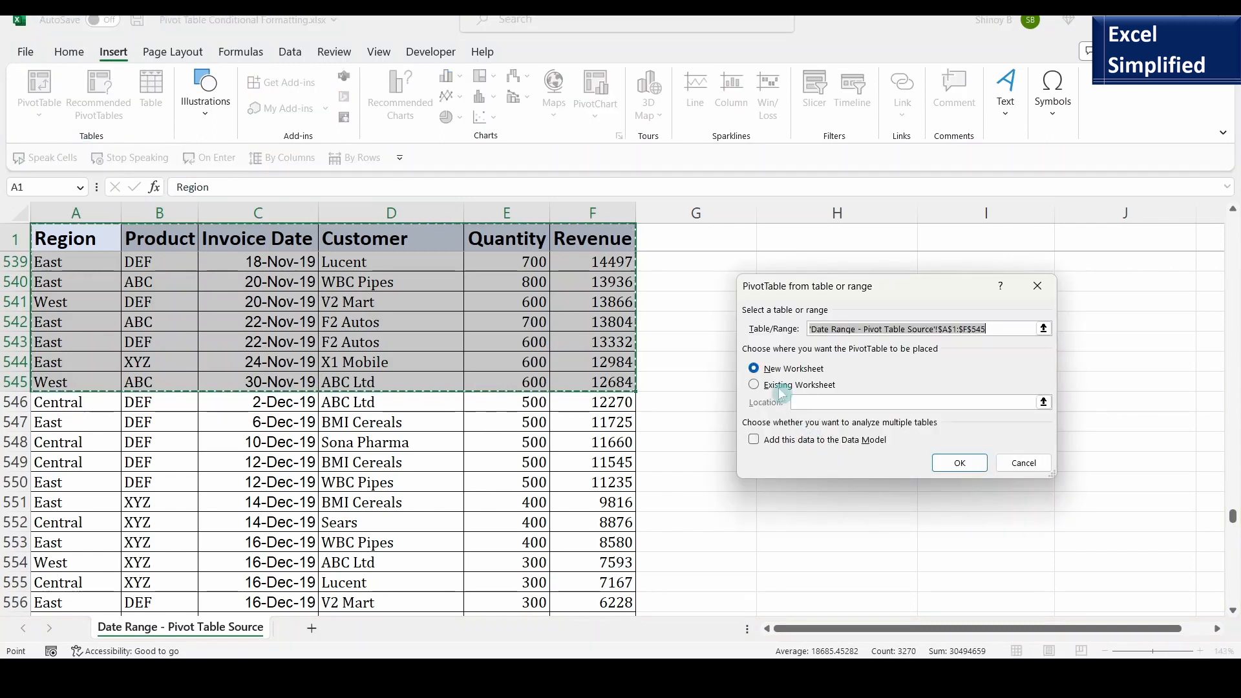
pyautogui.click(958, 462)
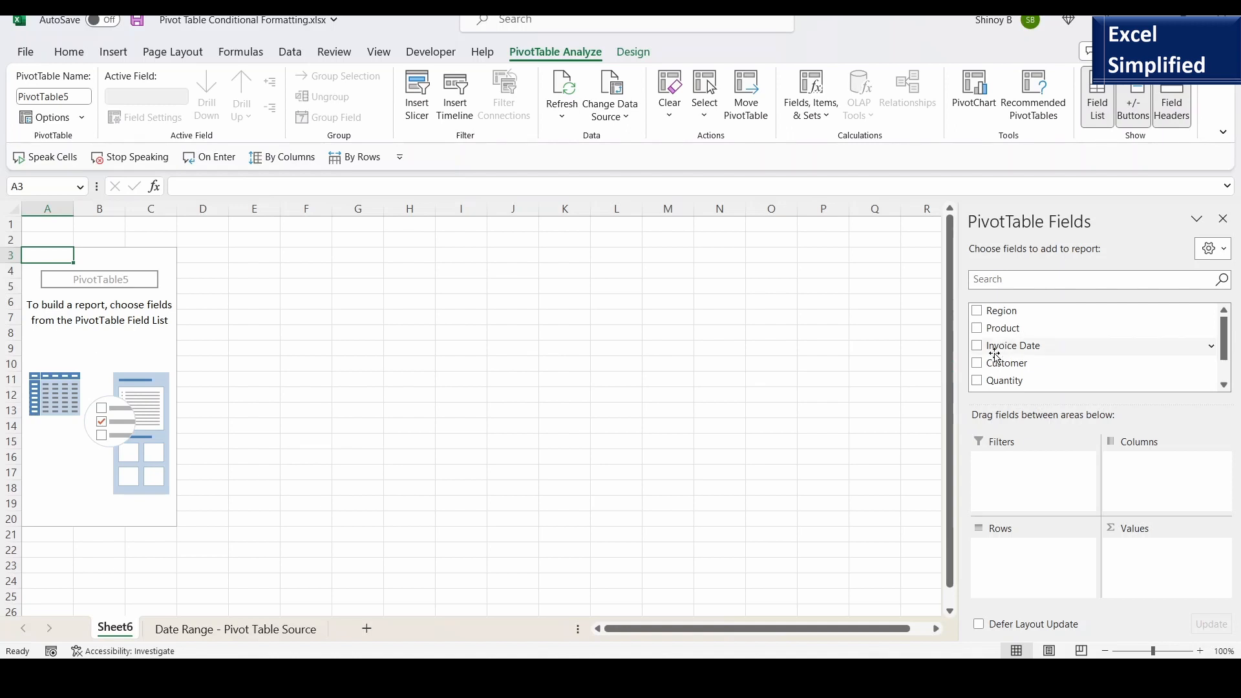
# Add Invoice Date to the pivot table rows and Revenue to the values, and remove the Quarters field.
pyautogui.click(976, 347)
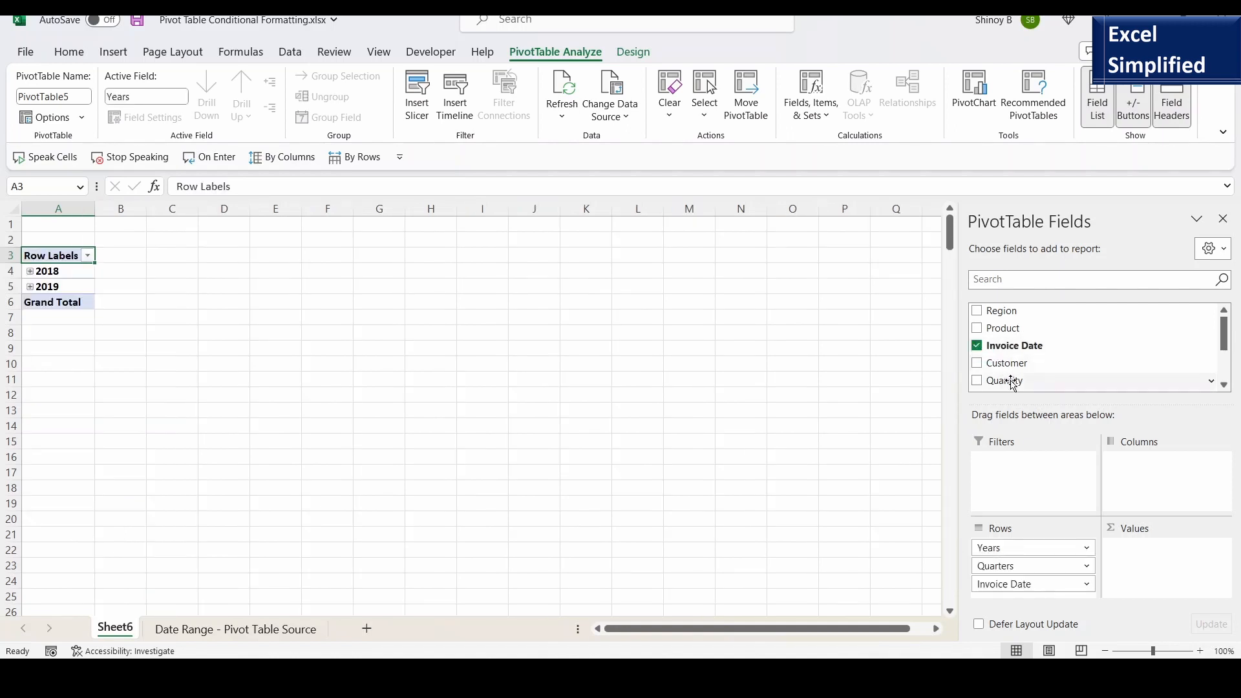
pyautogui.scroll(-1, 1015, 384)
pyautogui.click(979, 360)
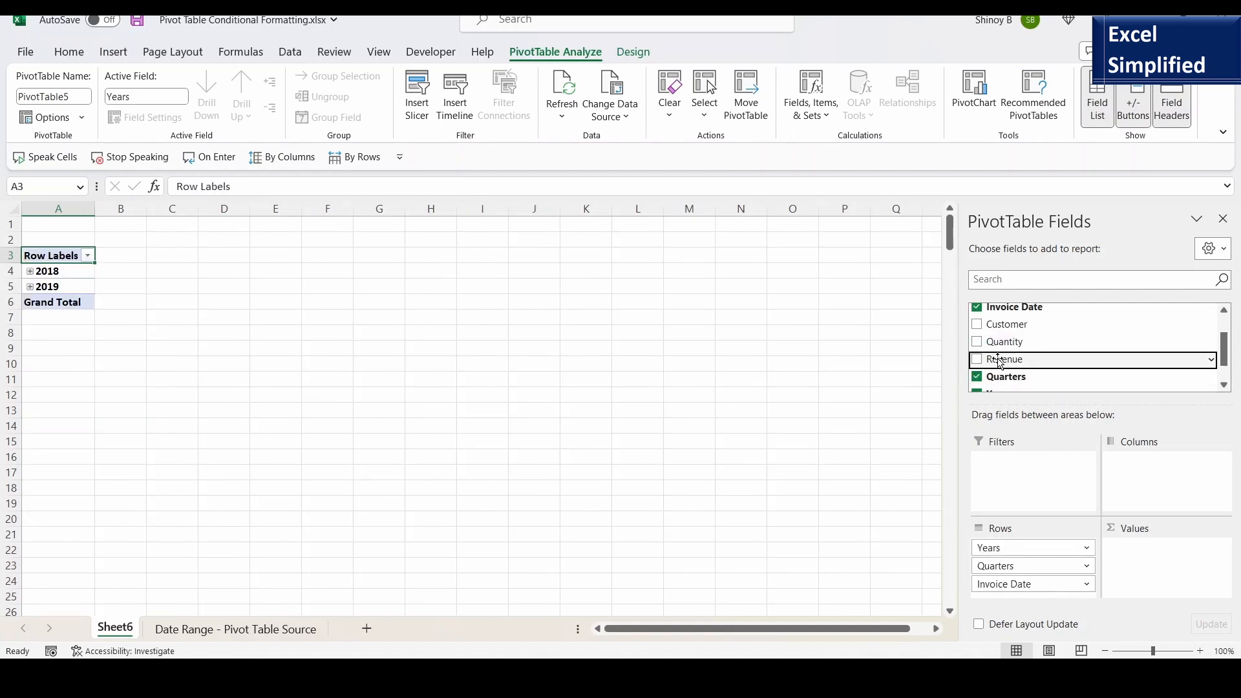
pyautogui.click(979, 378)
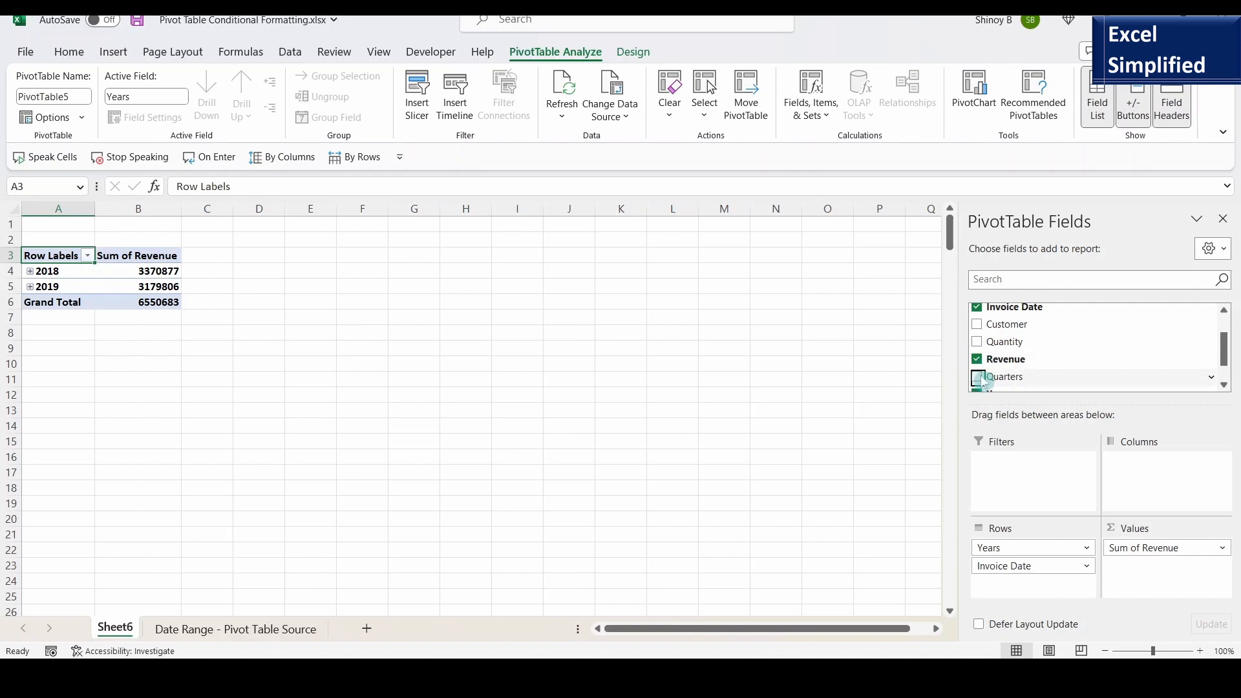
# Expand the entire Years field in the pivot table to show the months under each year.
pyautogui.rightClick(62, 272)
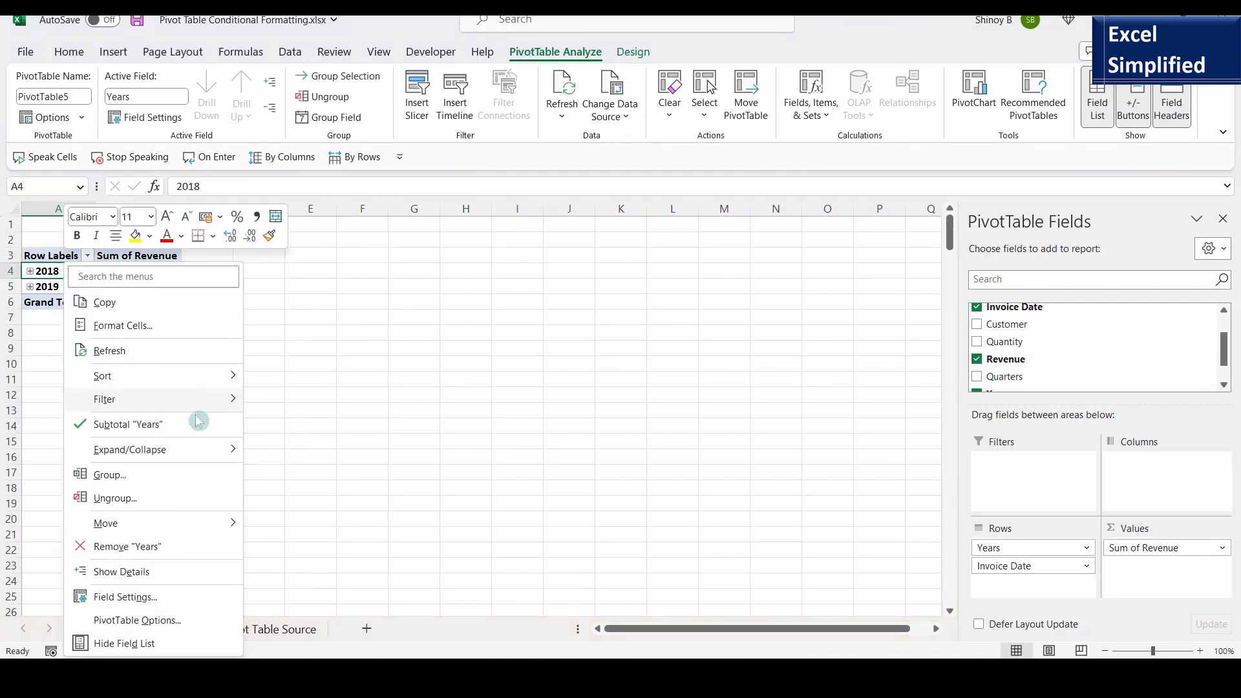
pyautogui.moveTo(199, 446)
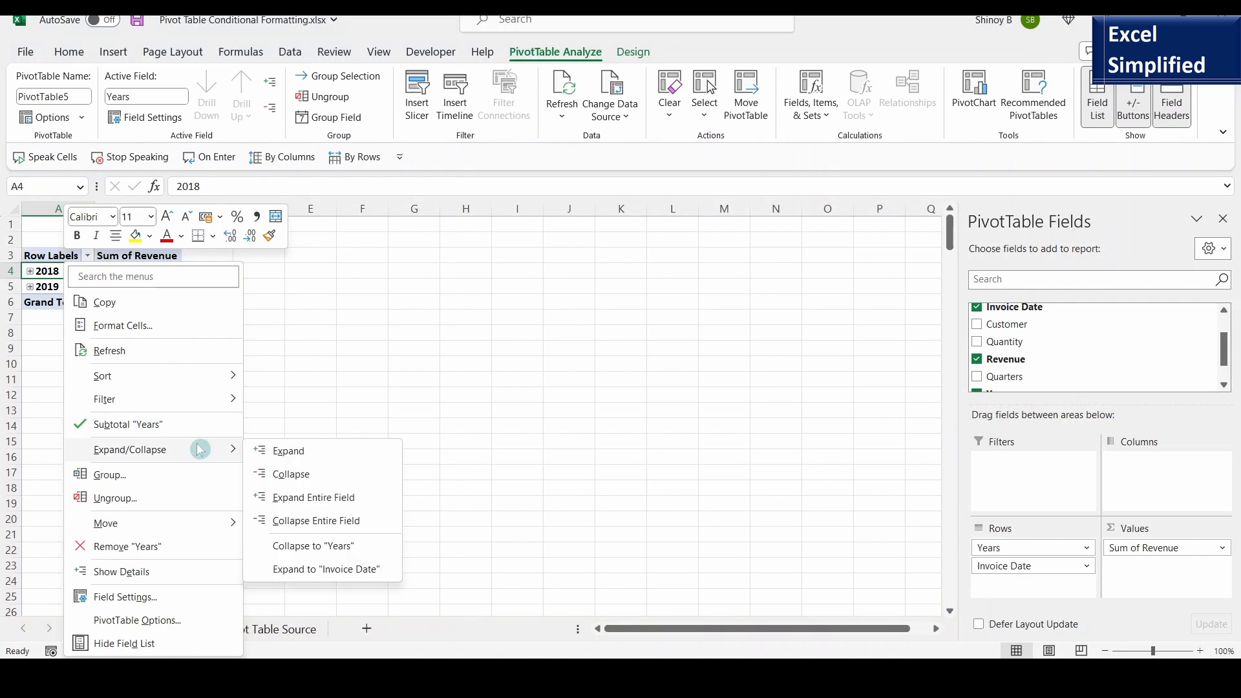
pyautogui.click(331, 497)
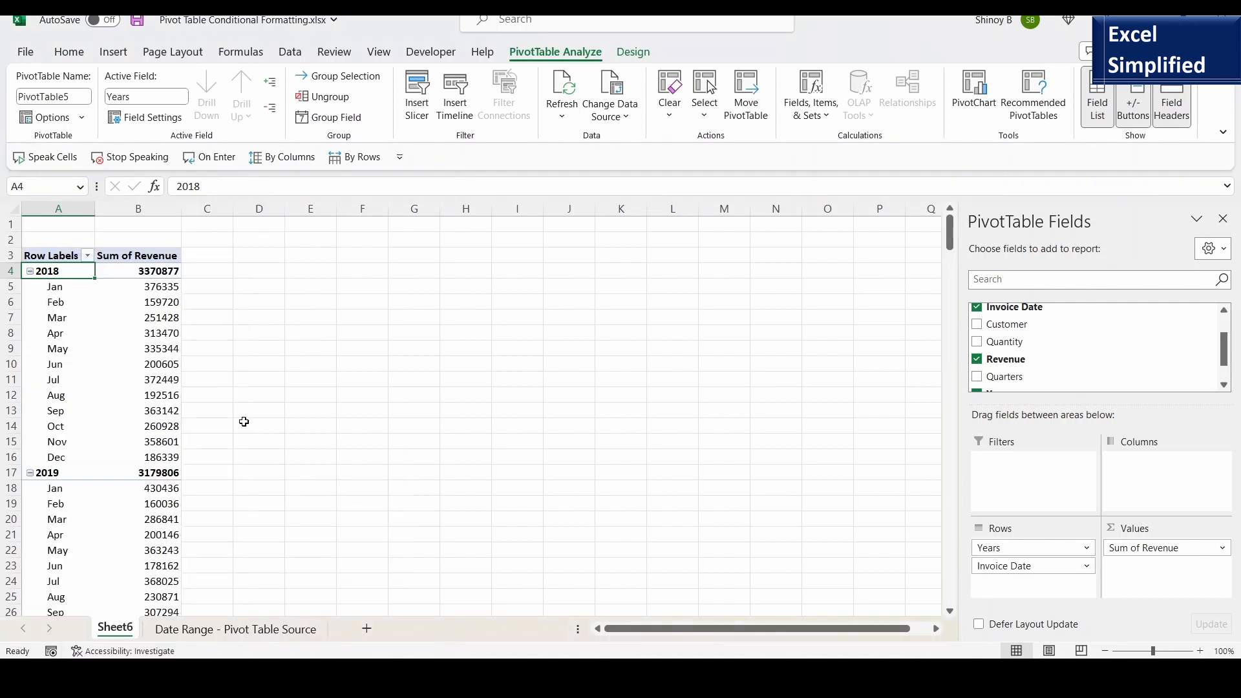
pyautogui.scroll(-3, 201, 342)
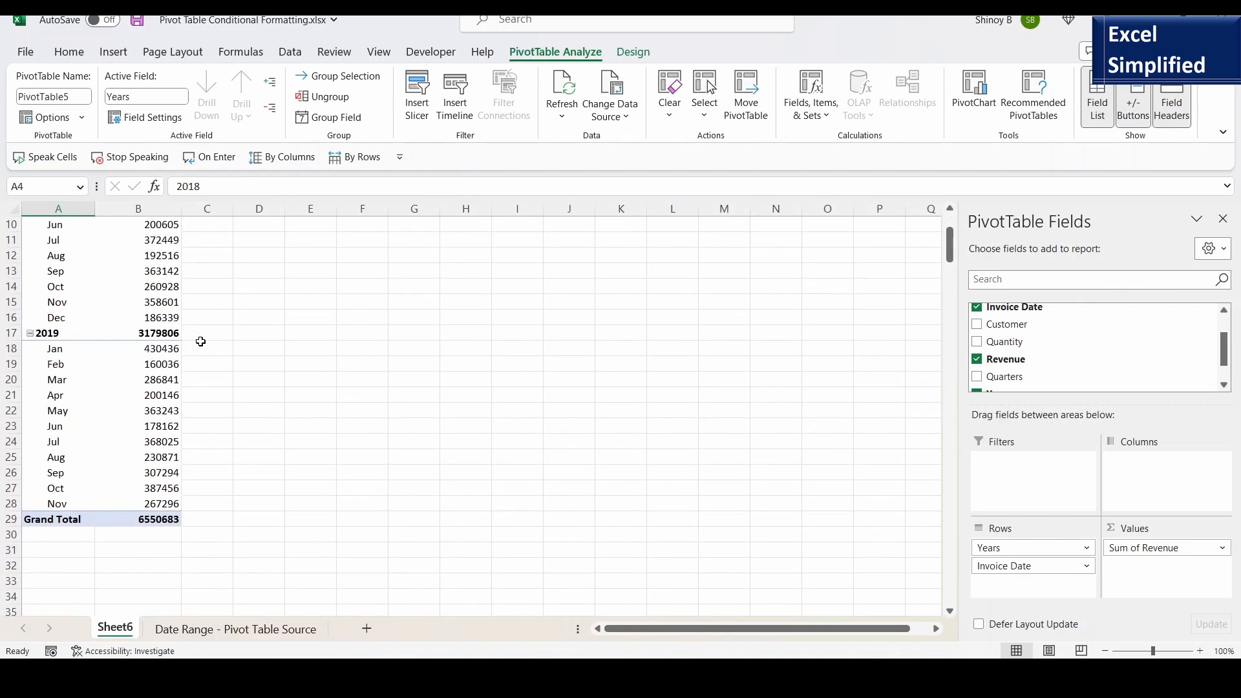
pyautogui.scroll(2, 200, 341)
pyautogui.scroll(1, 201, 326)
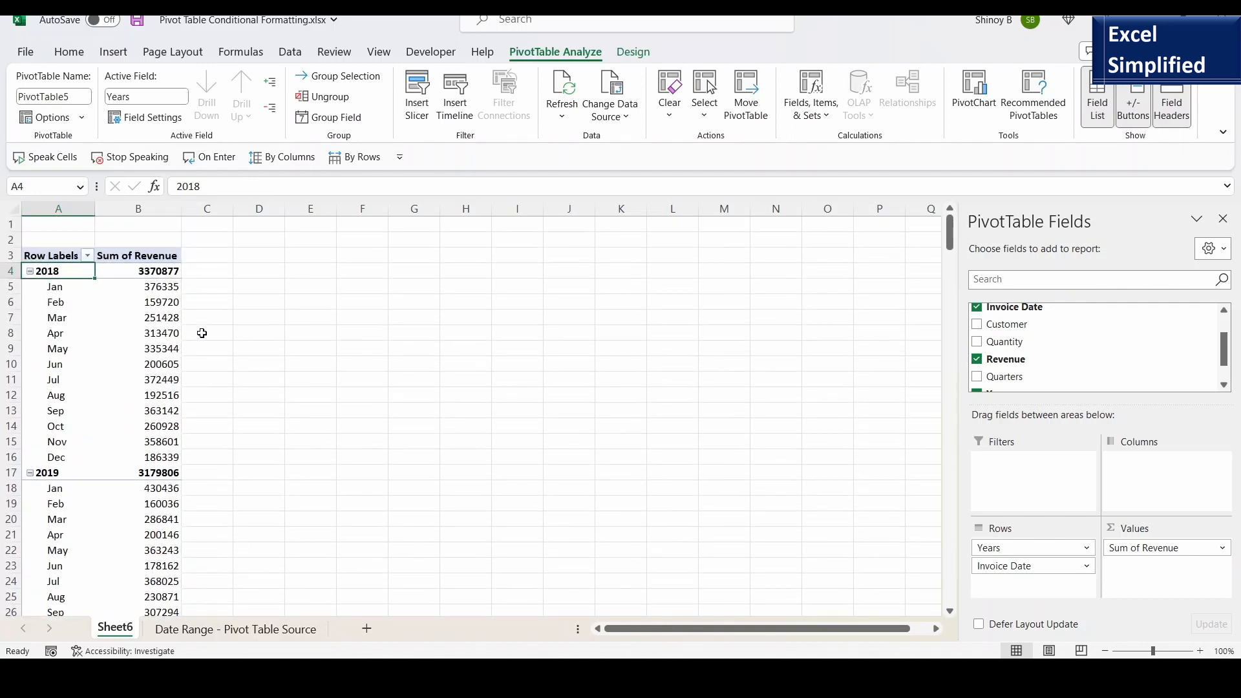
# Highlight revenue values in B4:B28 that are less than 200000 using Light Red Fill with Dark Red Text.
pyautogui.click(69, 52)
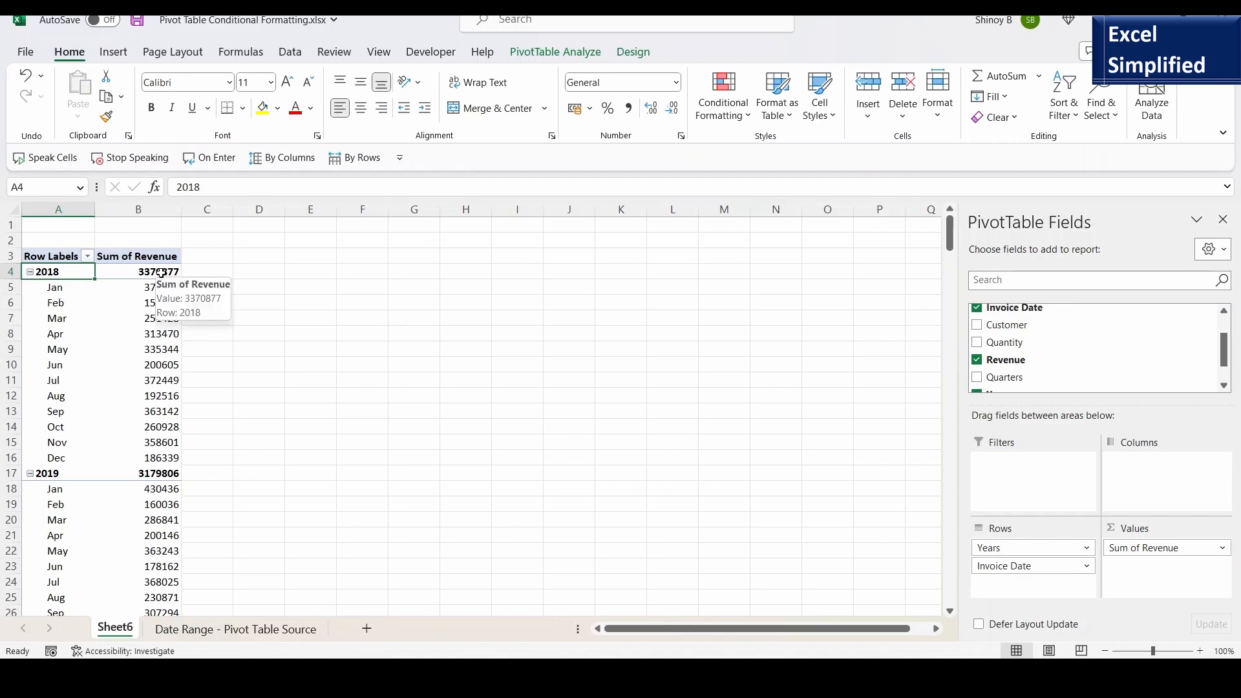
pyautogui.moveTo(160, 272); pyautogui.dragTo(159, 568)
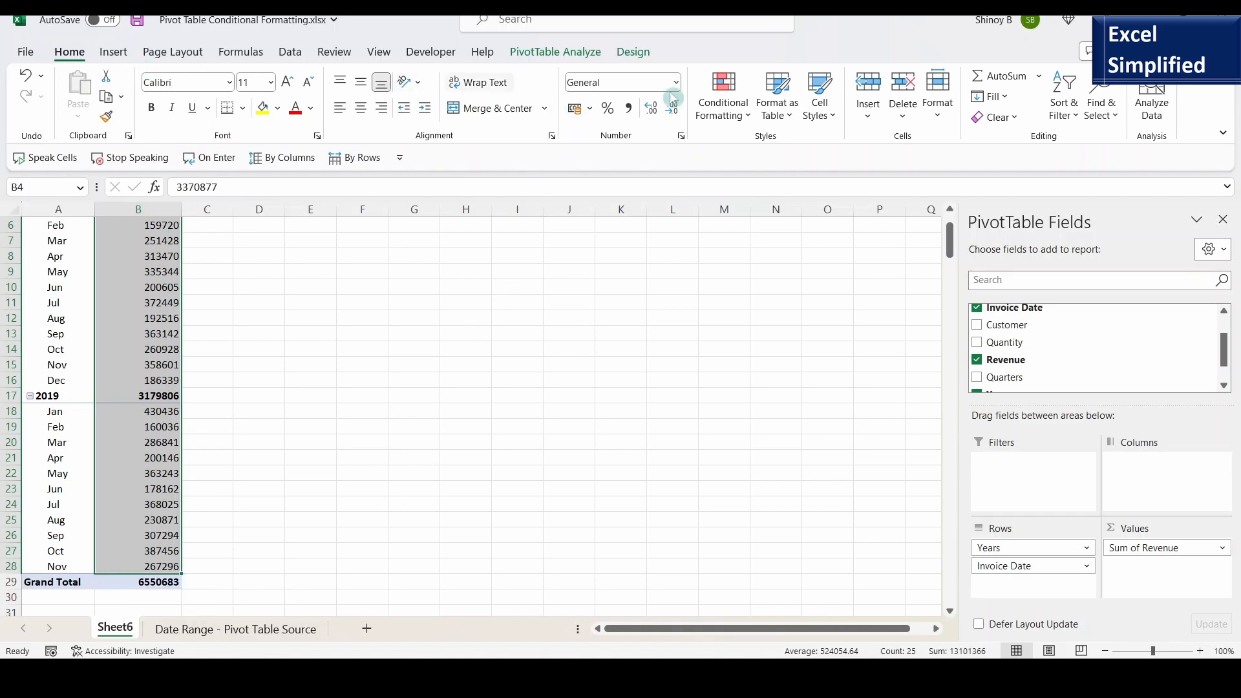
pyautogui.click(747, 114)
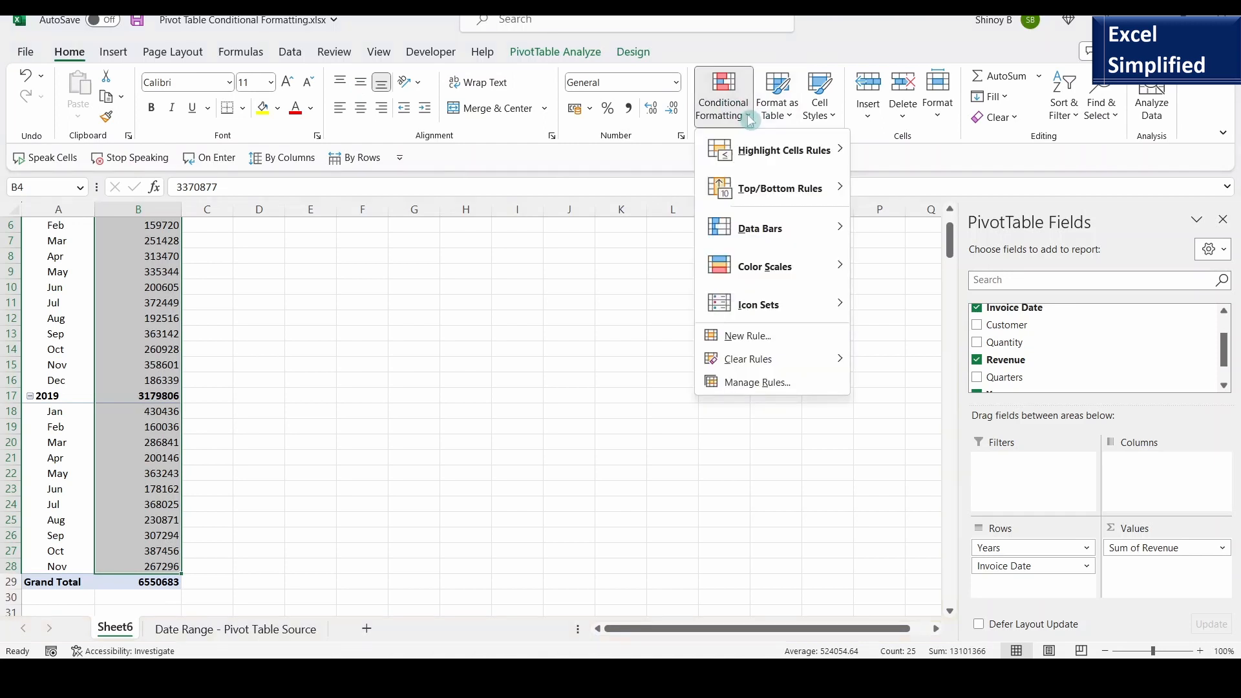
pyautogui.moveTo(807, 152)
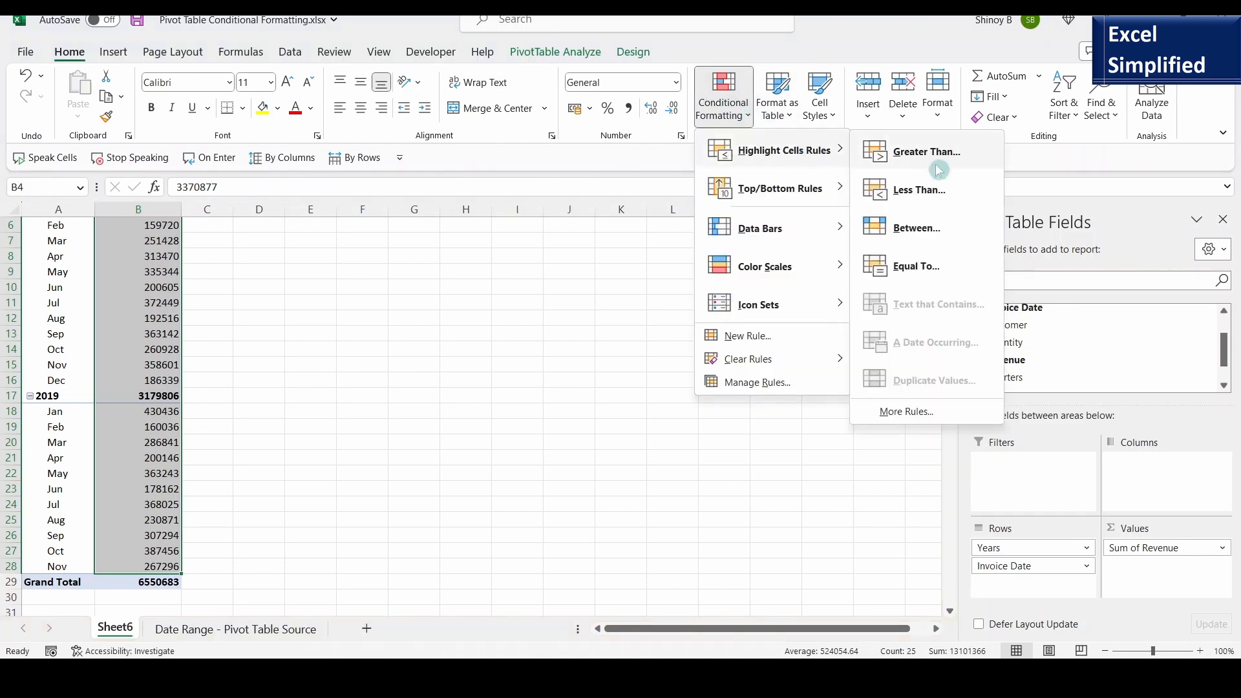
pyautogui.click(932, 191)
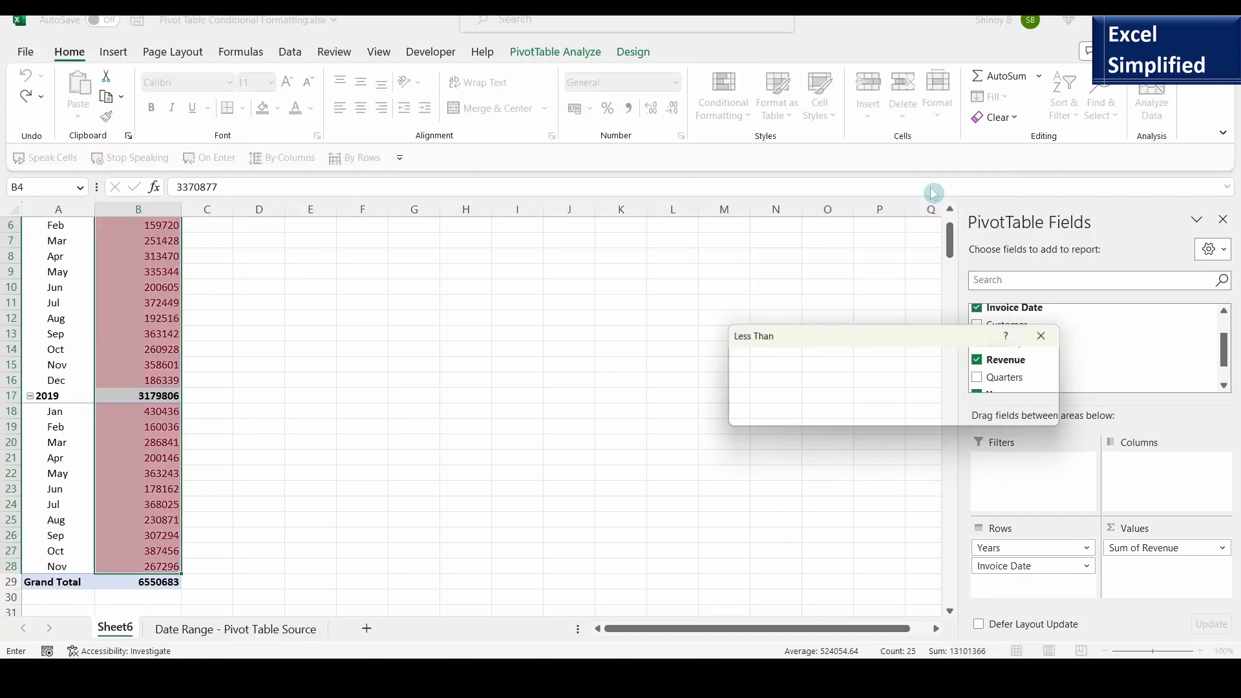
pyautogui.write('20')
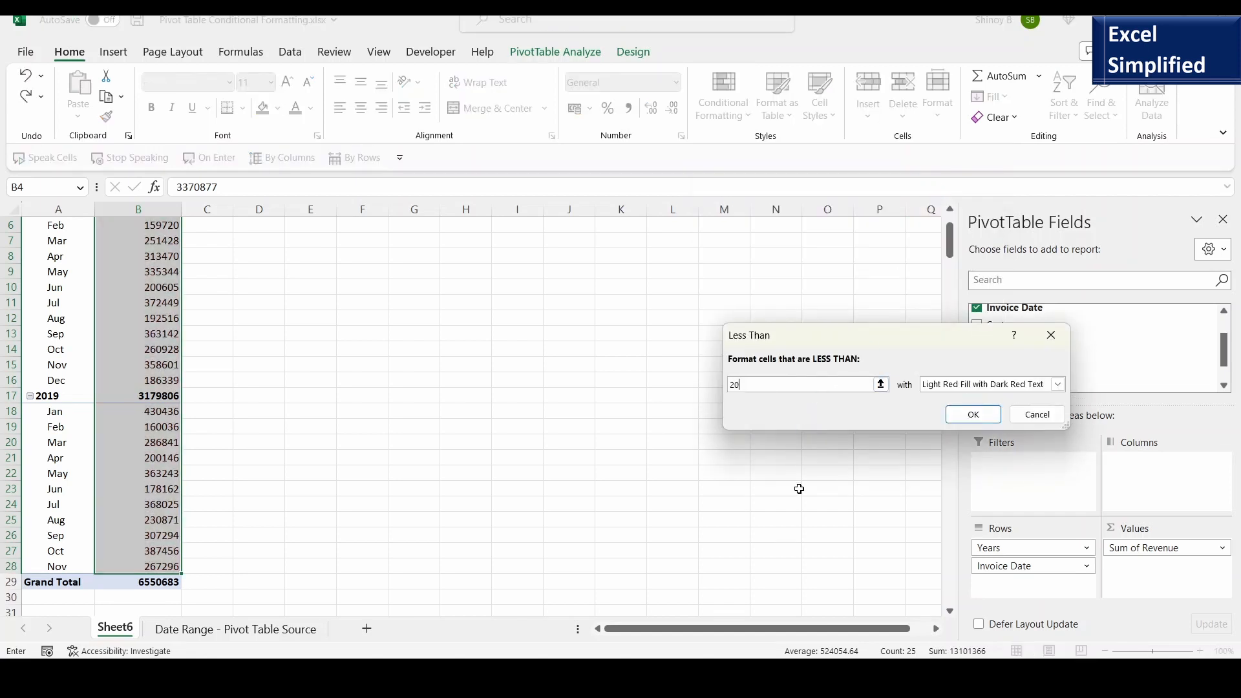
pyautogui.write('0000')
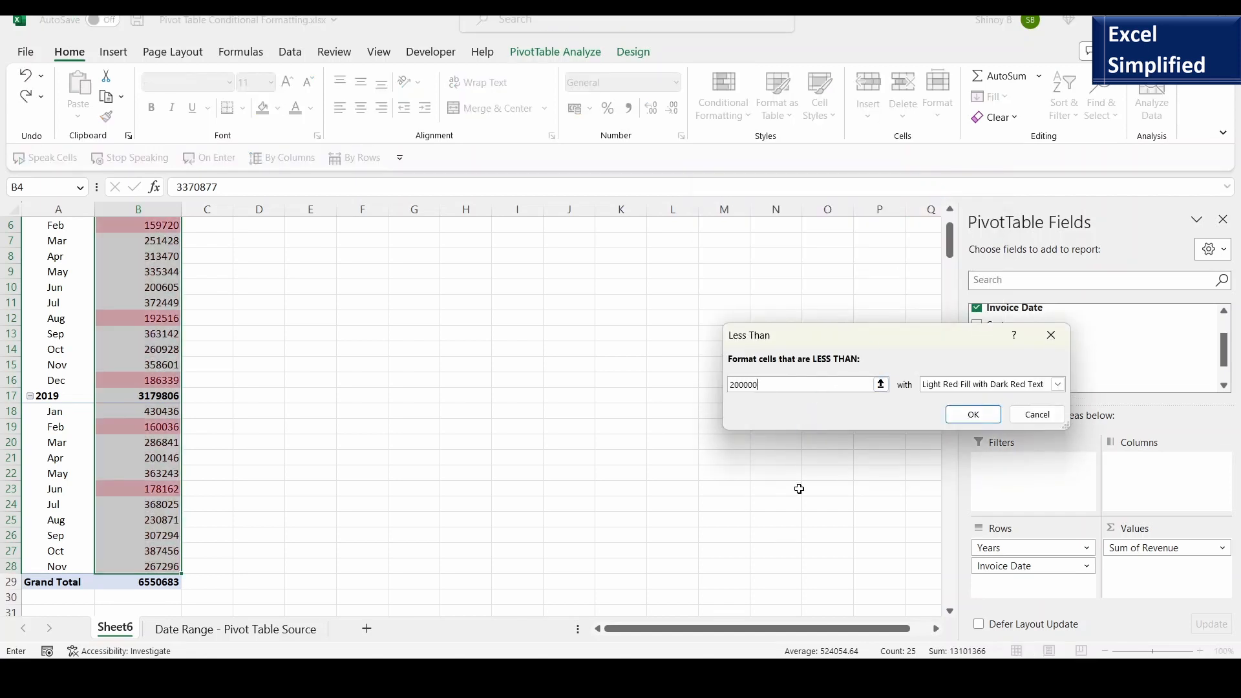
pyautogui.click(973, 414)
pyautogui.click(465, 362)
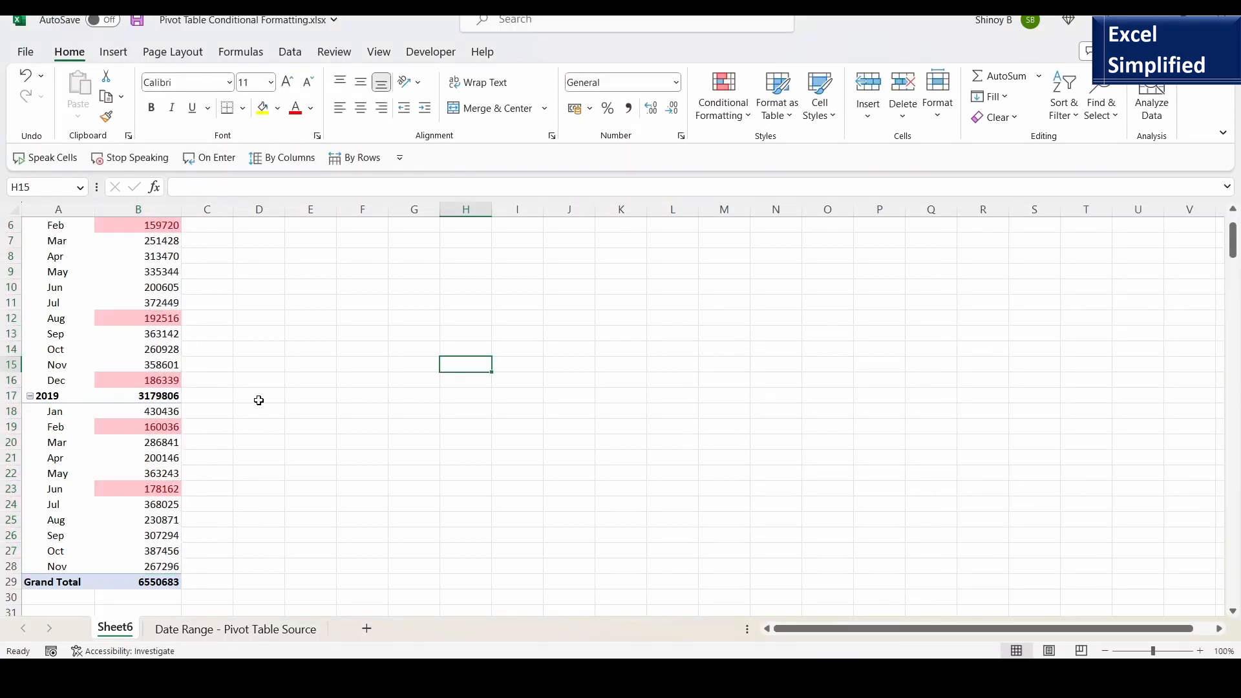
pyautogui.scroll(2, 242, 314)
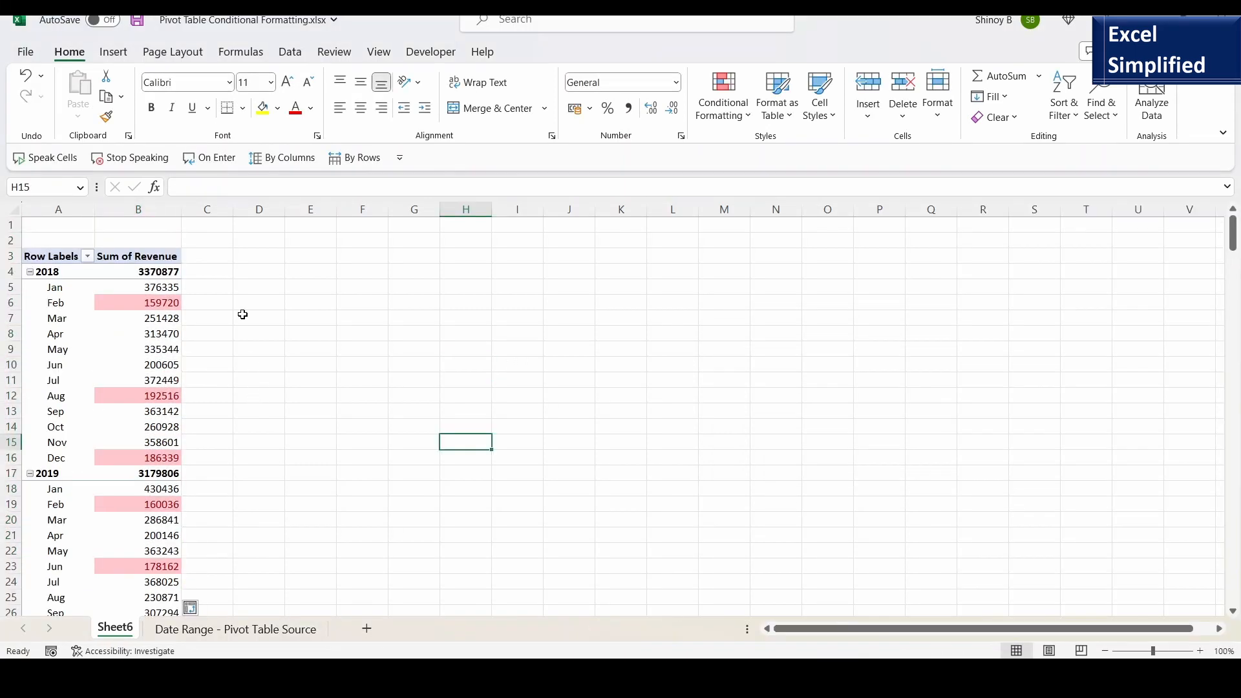
pyautogui.click(161, 305)
pyautogui.scroll(-2, 212, 444)
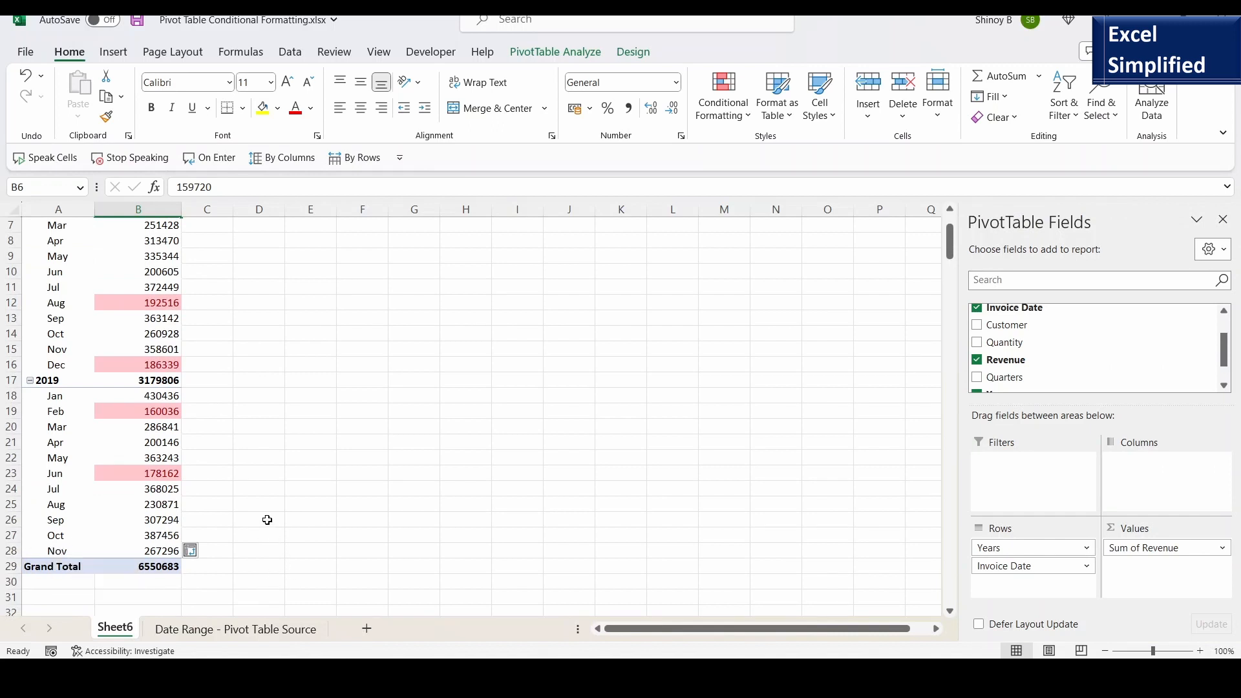
pyautogui.scroll(2, 256, 474)
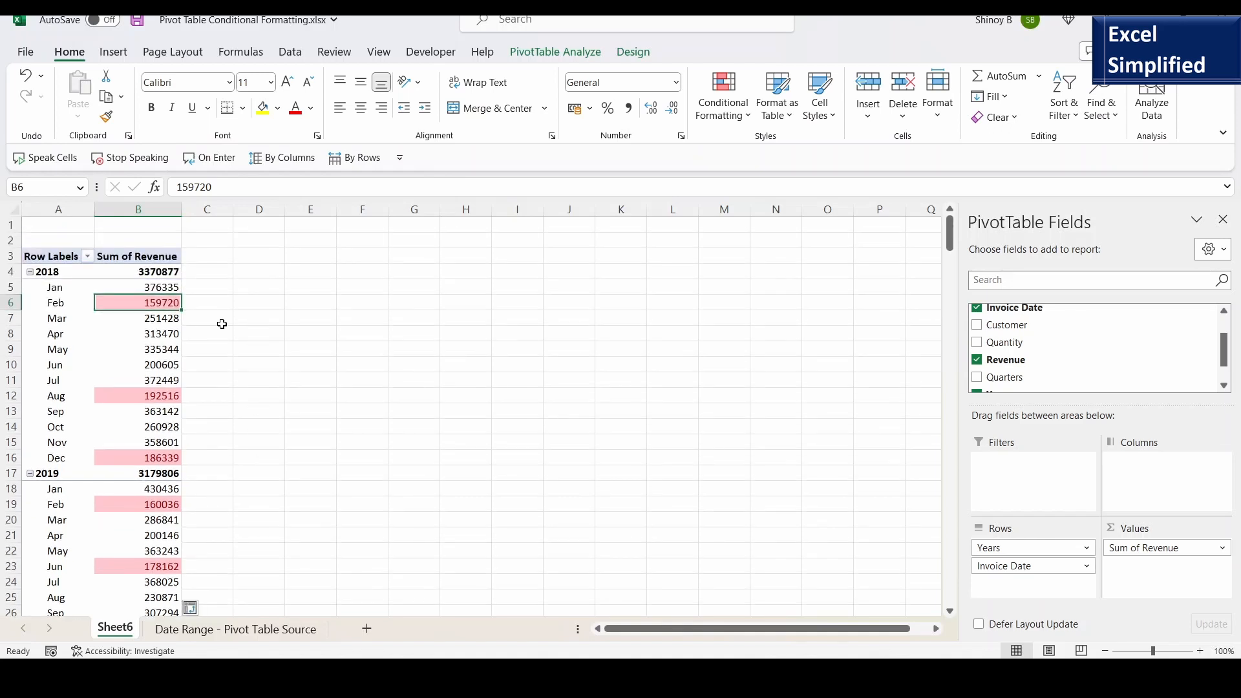
# Extend the pivot table's source range on the Date Range - Pivot Table Source sheet downward to include the December 2019 rows.
pyautogui.rightClick(51, 318)
pyautogui.press('Escape')
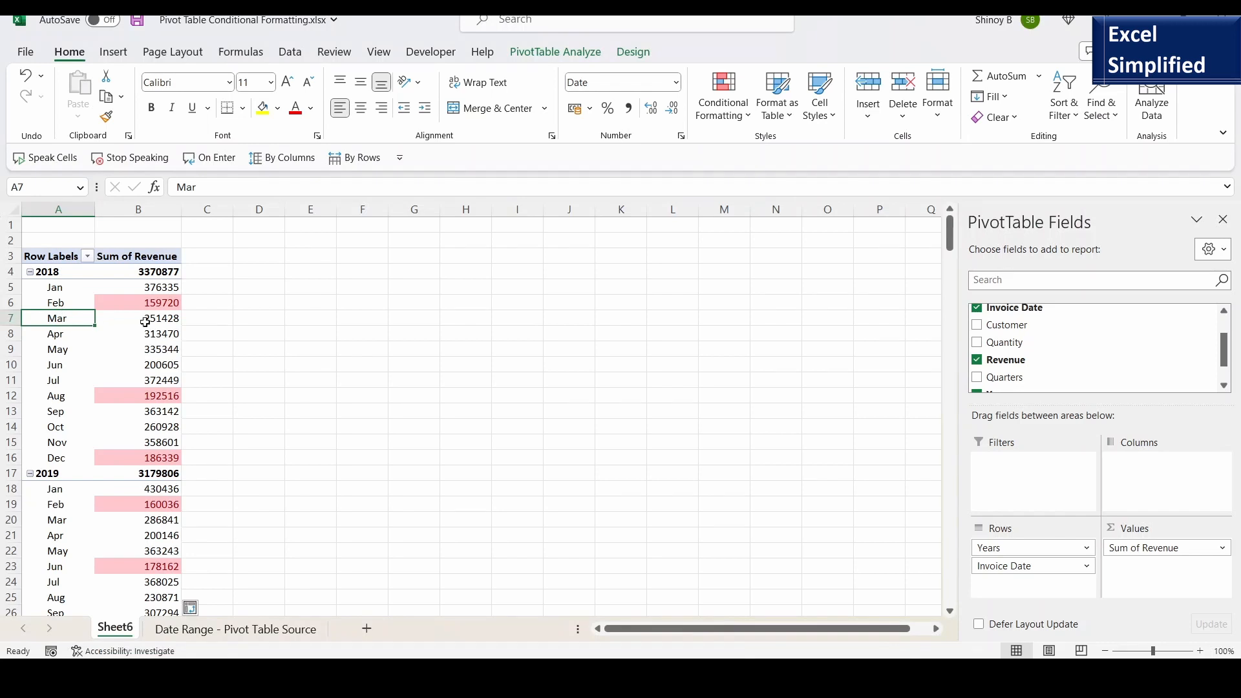
pyautogui.click(554, 57)
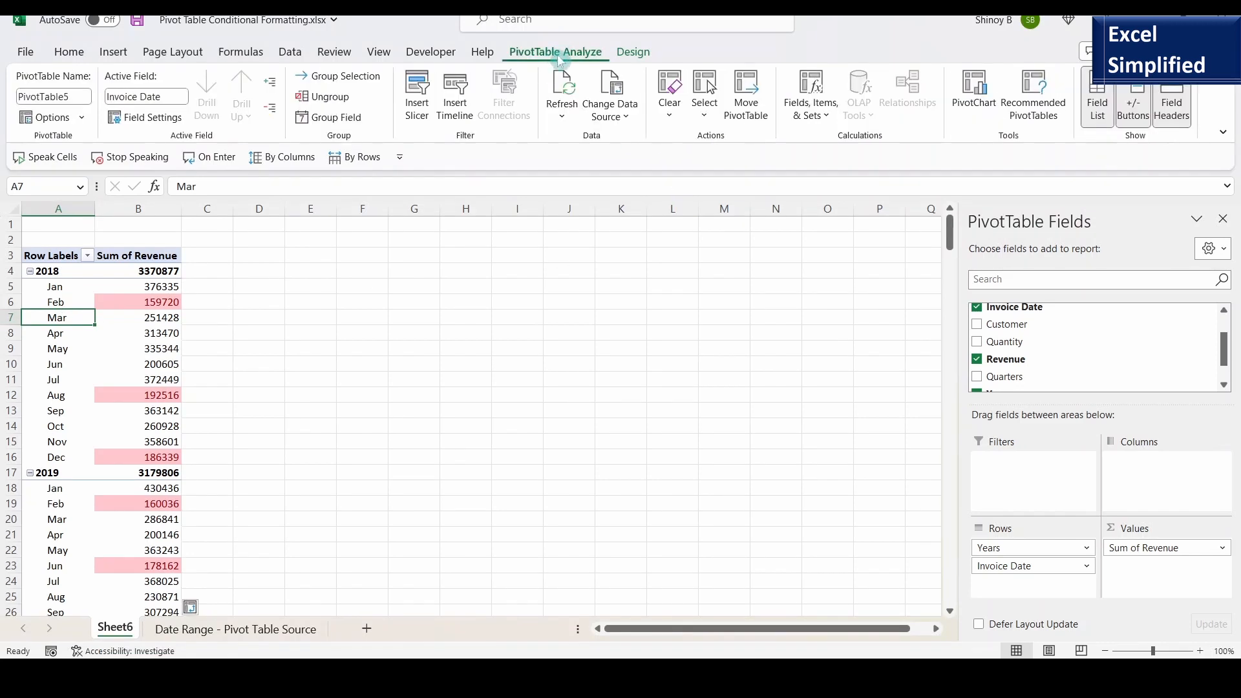
pyautogui.click(625, 118)
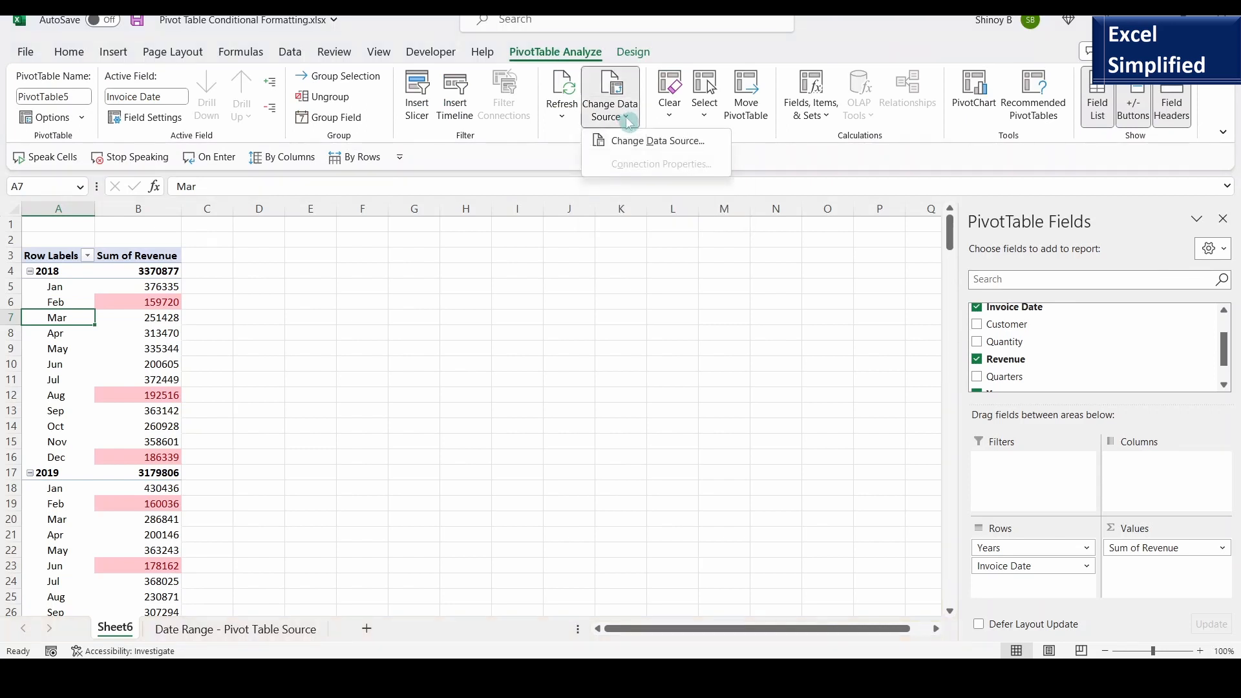
pyautogui.click(654, 142)
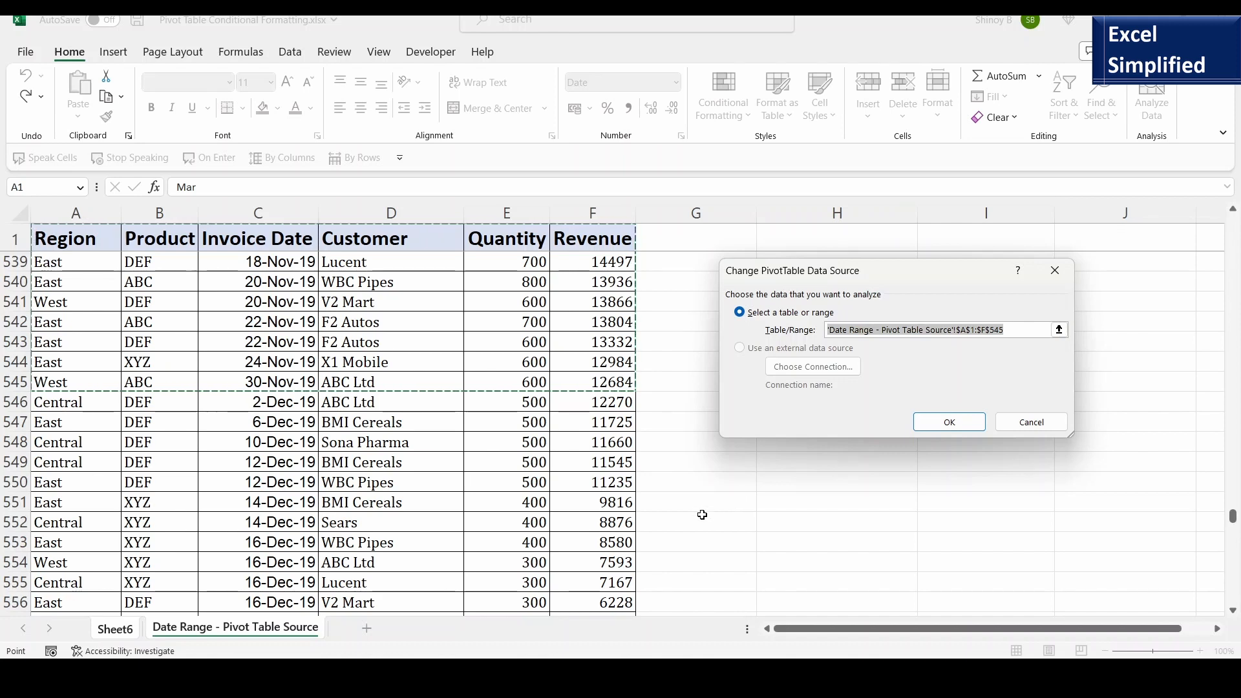
pyautogui.hotkey('shift', 'Down')
pyautogui.hotkey('shift', 'Down')
pyautogui.hotkey('shift', 'Down')
pyautogui.hotkey('shift', 'Down')
pyautogui.hotkey('shift', 'Down')
pyautogui.hotkey('shift', 'Down')
pyautogui.hotkey('shift', 'Down')
pyautogui.hotkey('shift', 'Down')
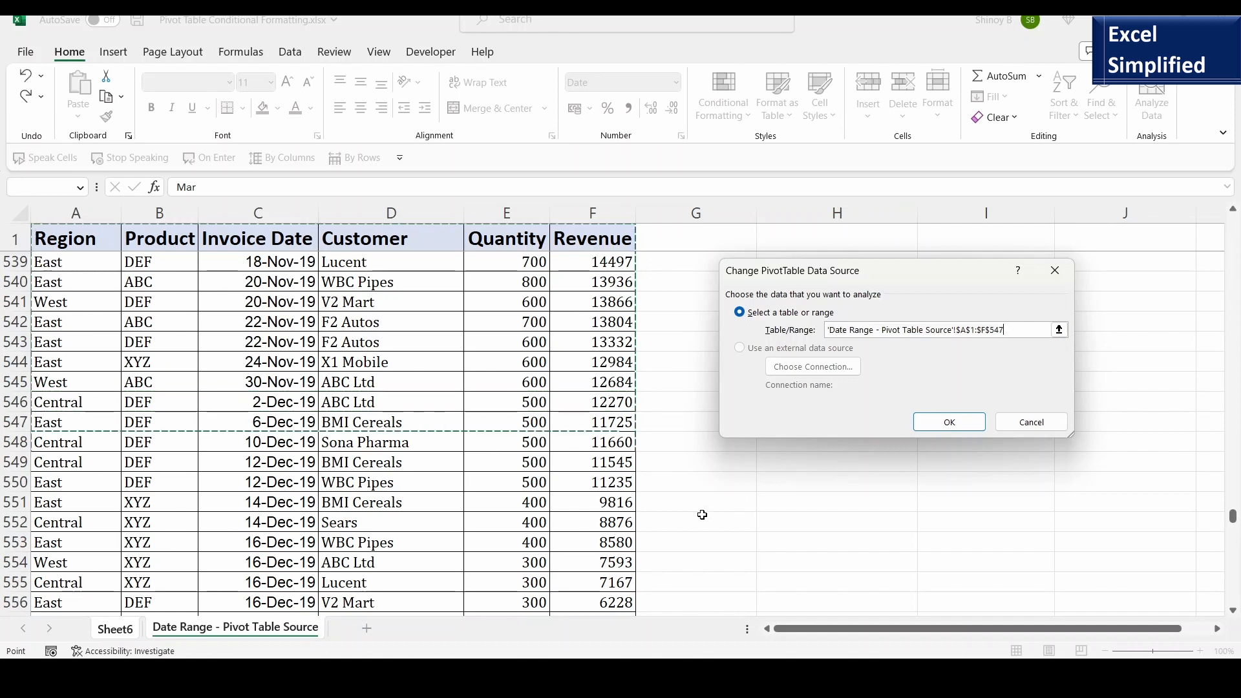
pyautogui.hotkey('shift', 'Down')
pyautogui.hotkey('shift', 'Down')
pyautogui.hotkey('shift', 'Down')
pyautogui.hotkey('shift', 'Down')
pyautogui.hotkey('shift', 'Down')
pyautogui.hotkey('shift', 'Down')
pyautogui.hotkey('shift', 'Down')
pyautogui.hotkey('shift', 'Down')
pyautogui.hotkey('shift', 'Down')
pyautogui.hotkey('shift', 'Down')
pyautogui.hotkey('shift', 'Down')
pyautogui.hotkey('shift', 'Down')
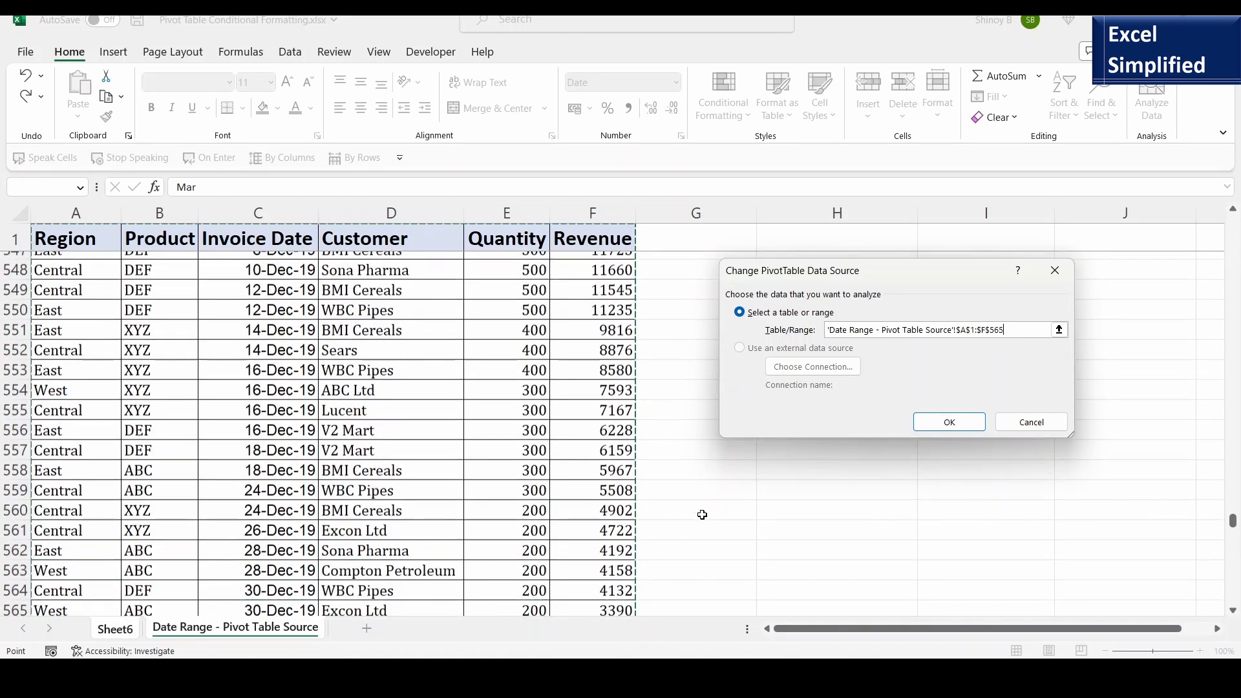
pyautogui.hotkey('shift', 'Down')
pyautogui.hotkey('shift', 'Down')
pyautogui.click(950, 423)
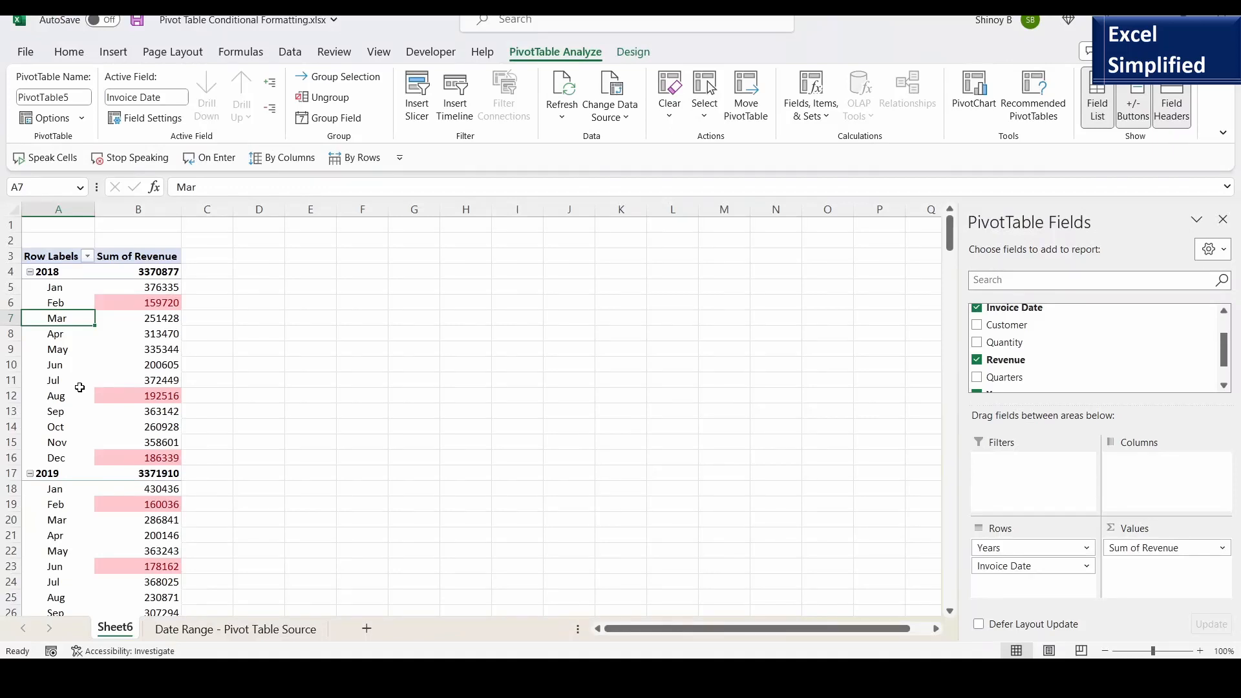
# Compare the formatting of the December 2019 revenue with that of the June 2019 revenue in the pivot table.
pyautogui.scroll(-3, 80, 387)
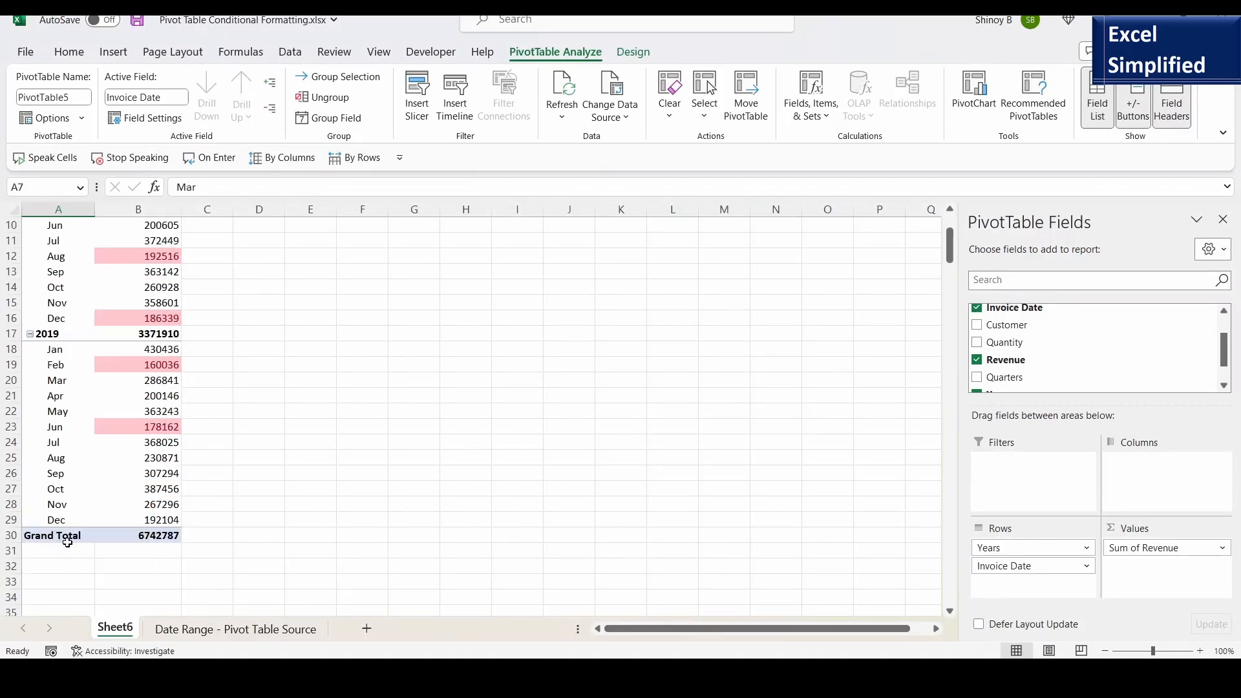
pyautogui.click(166, 519)
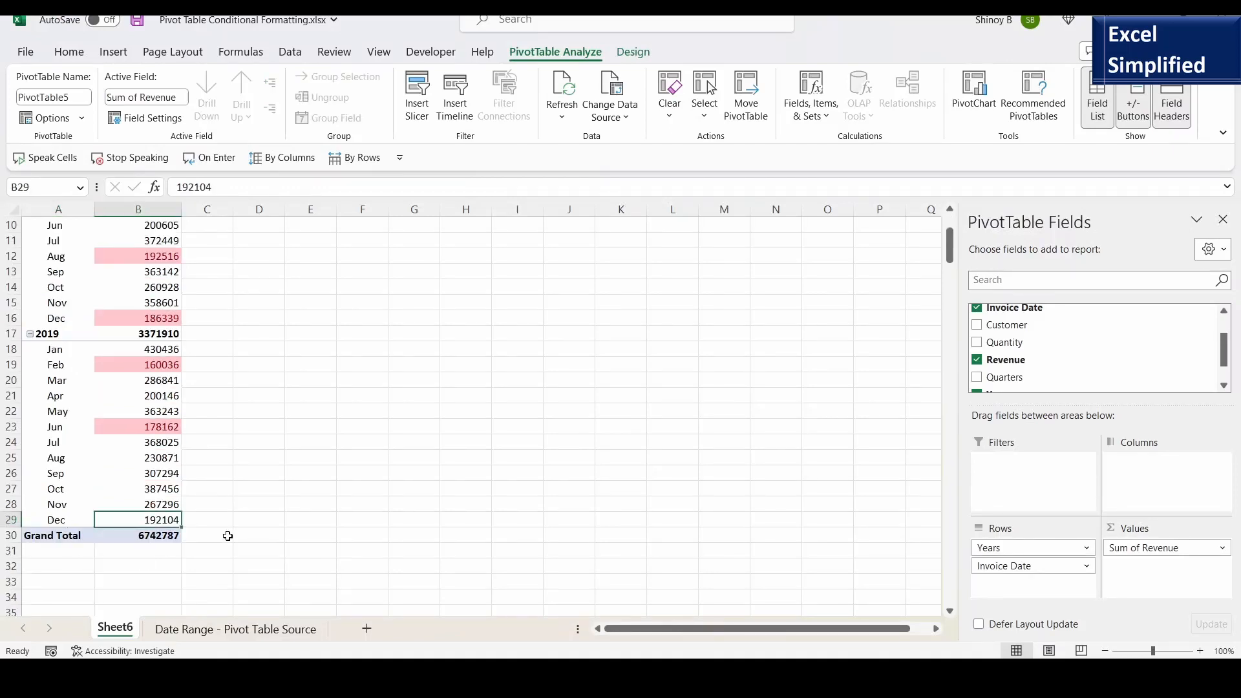
pyautogui.click(166, 426)
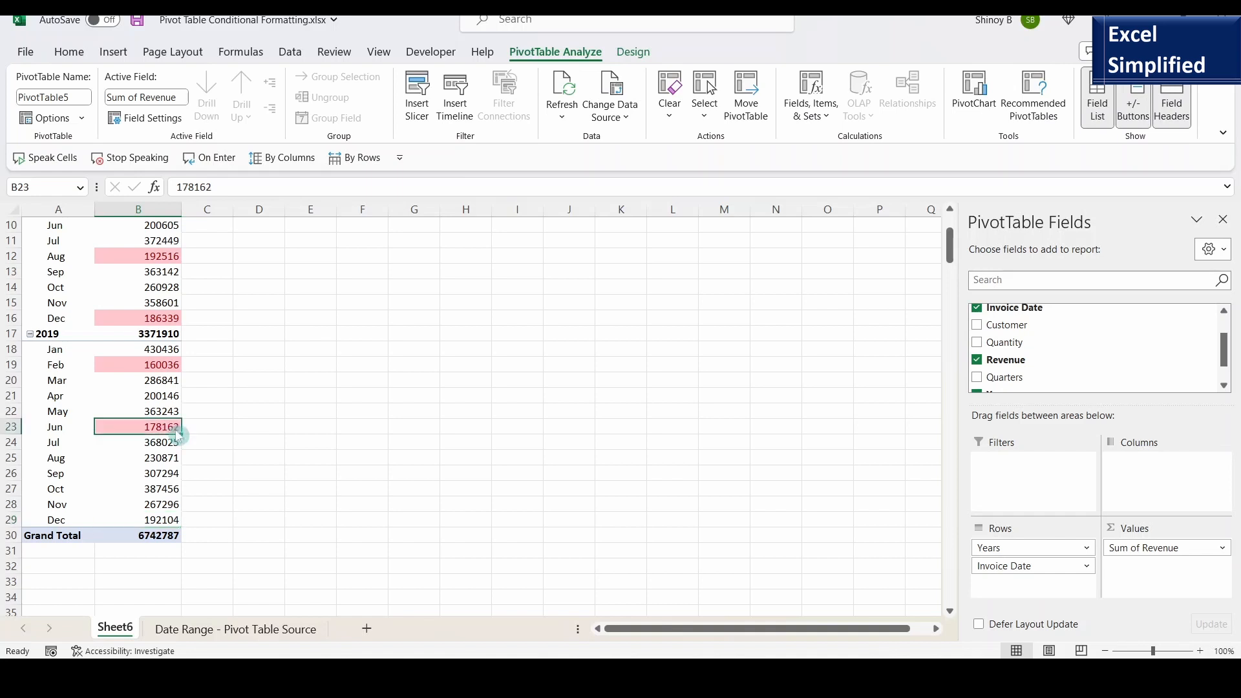
pyautogui.click(164, 520)
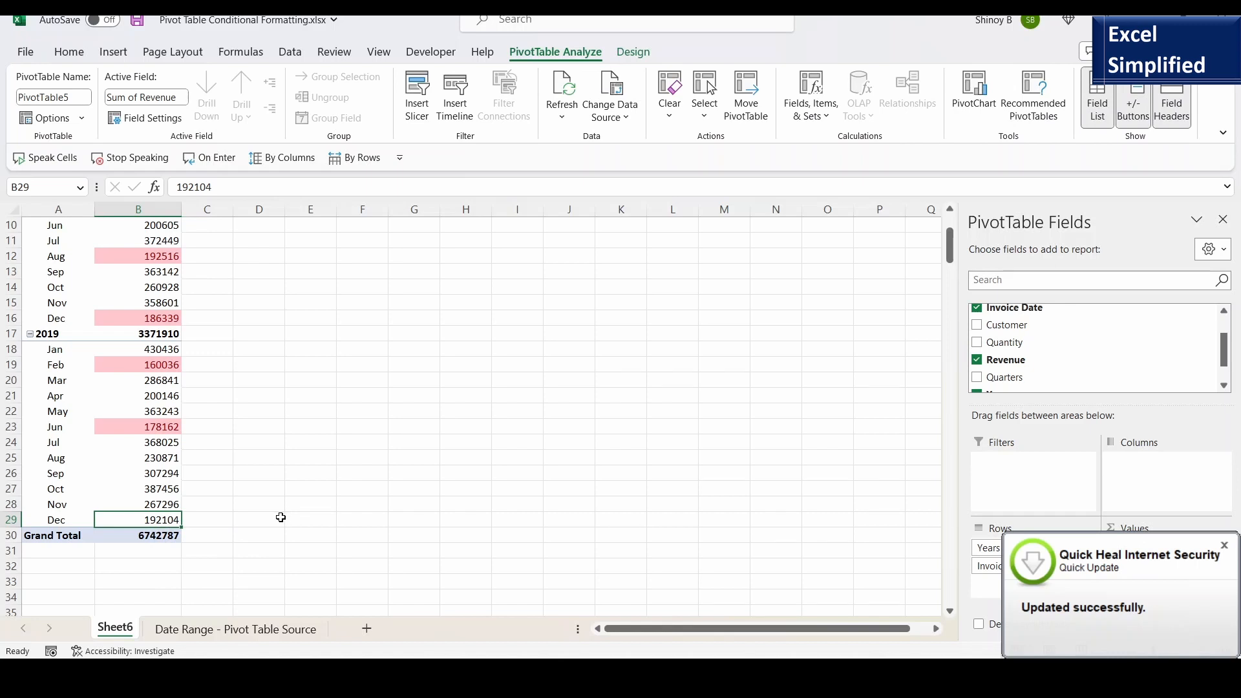
pyautogui.scroll(1, 283, 514)
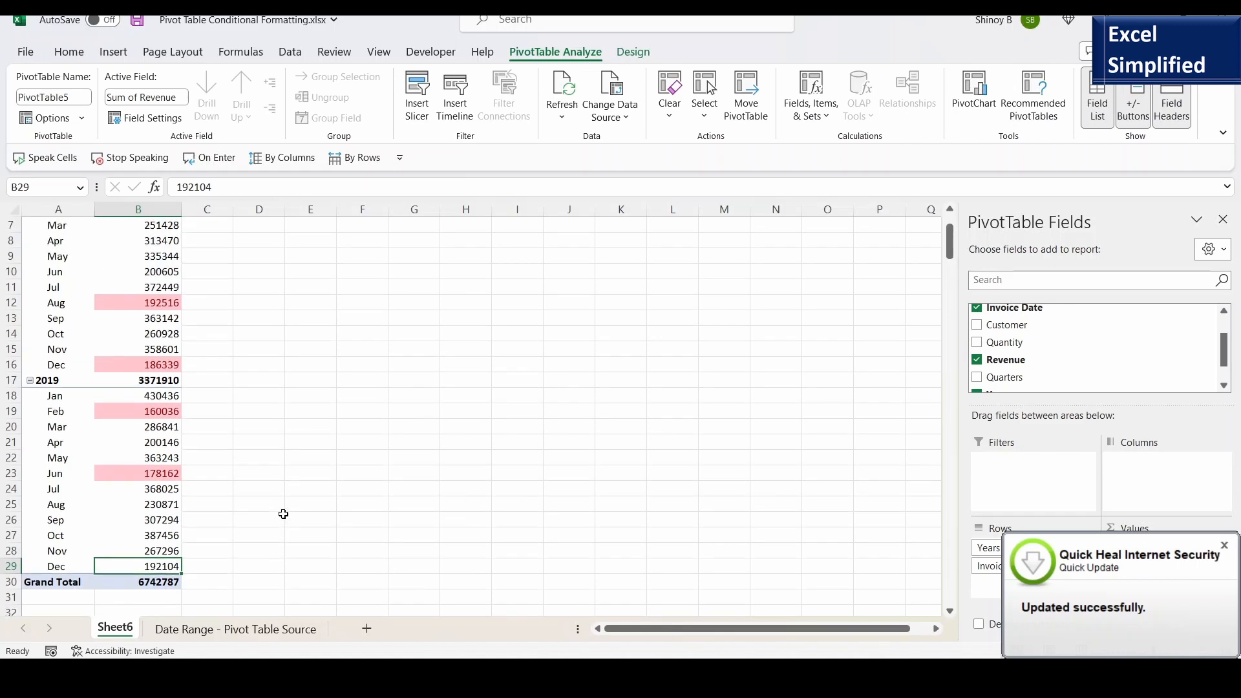
pyautogui.scroll(1, 283, 513)
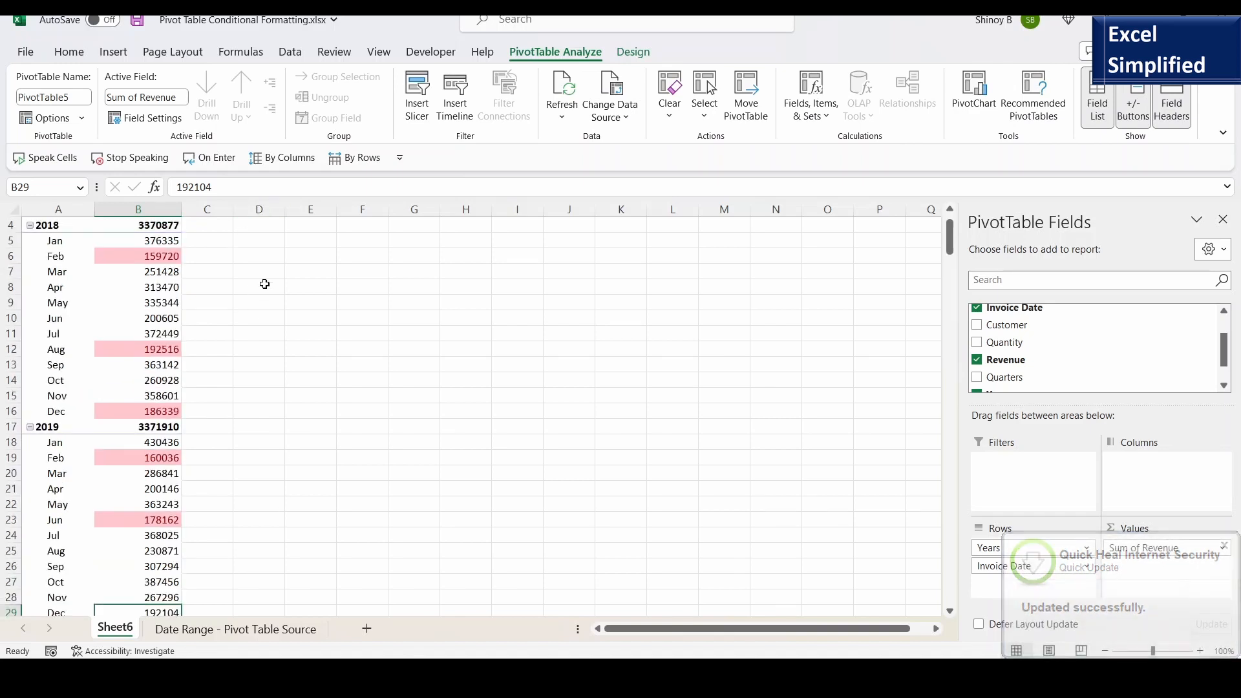
# Undo the pivot table's data source change and the conditional formatting on the revenue values.
pyautogui.click(70, 51)
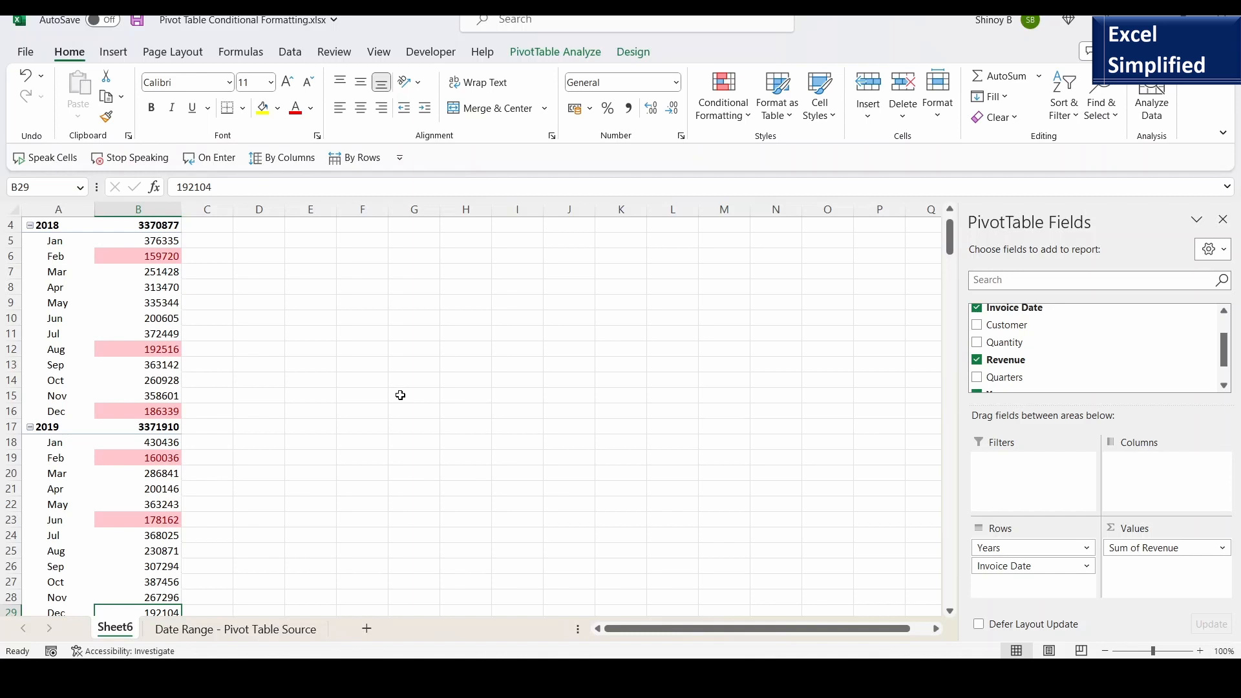
pyautogui.hotkey('ctrl', 'z')
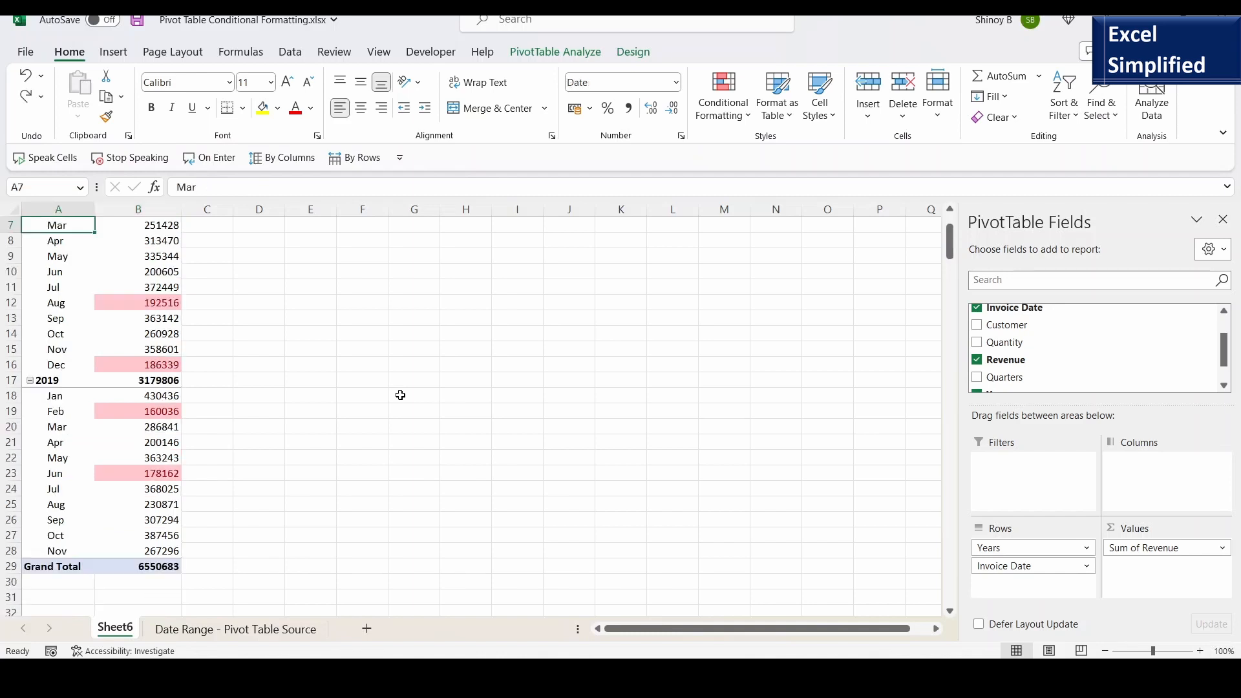
pyautogui.click(401, 395)
pyautogui.hotkey('ctrl', 'z')
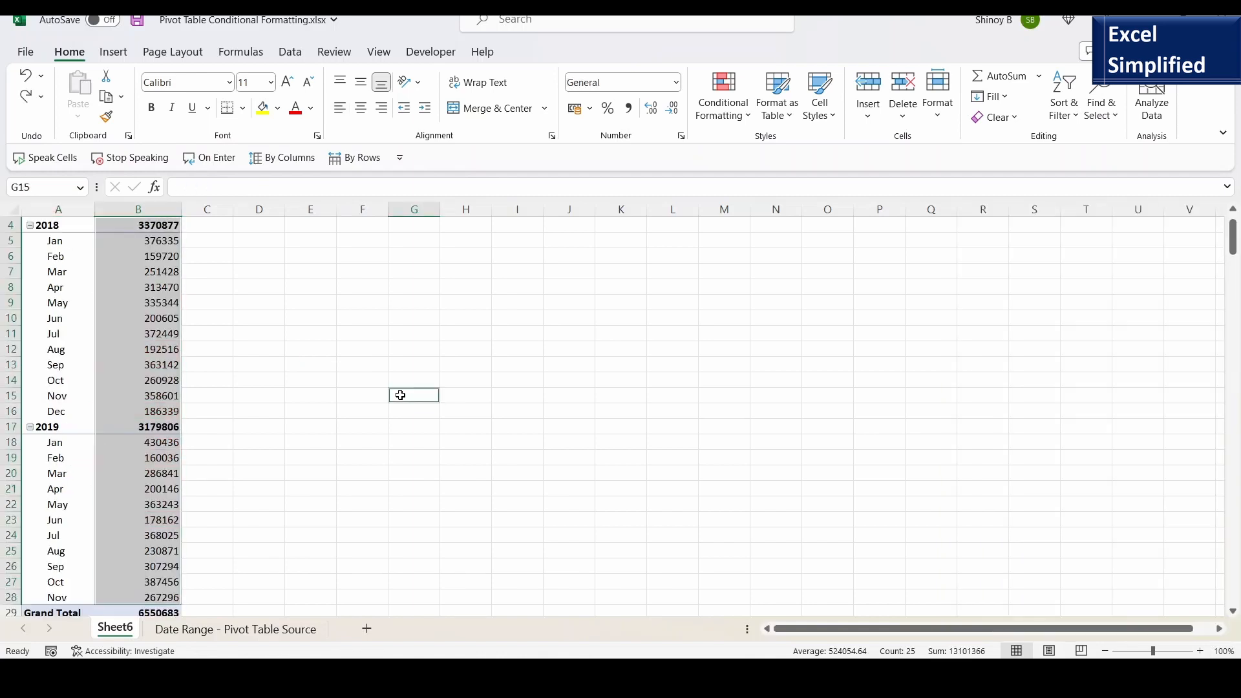
# Add a Less Than 200000 conditional formatting rule with Light Red Fill with Dark Red Text to the January 2018 revenue in B5.
pyautogui.click(261, 333)
pyautogui.scroll(-2, 311, 452)
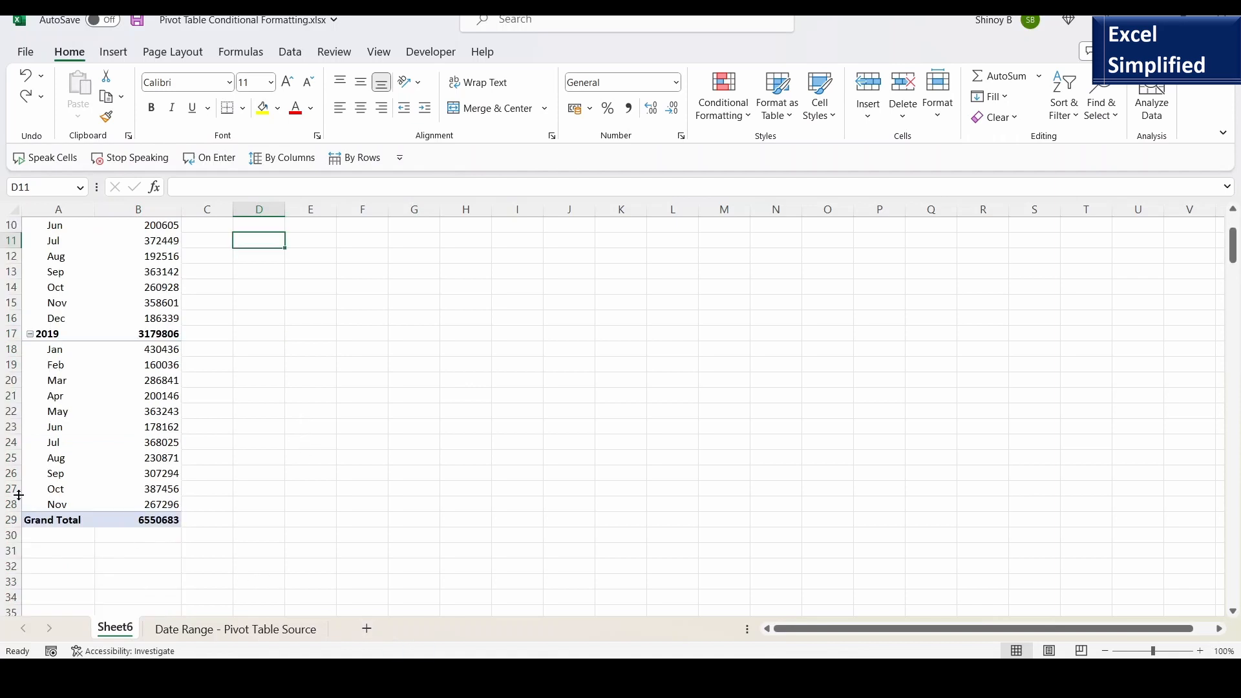
pyautogui.click(51, 506)
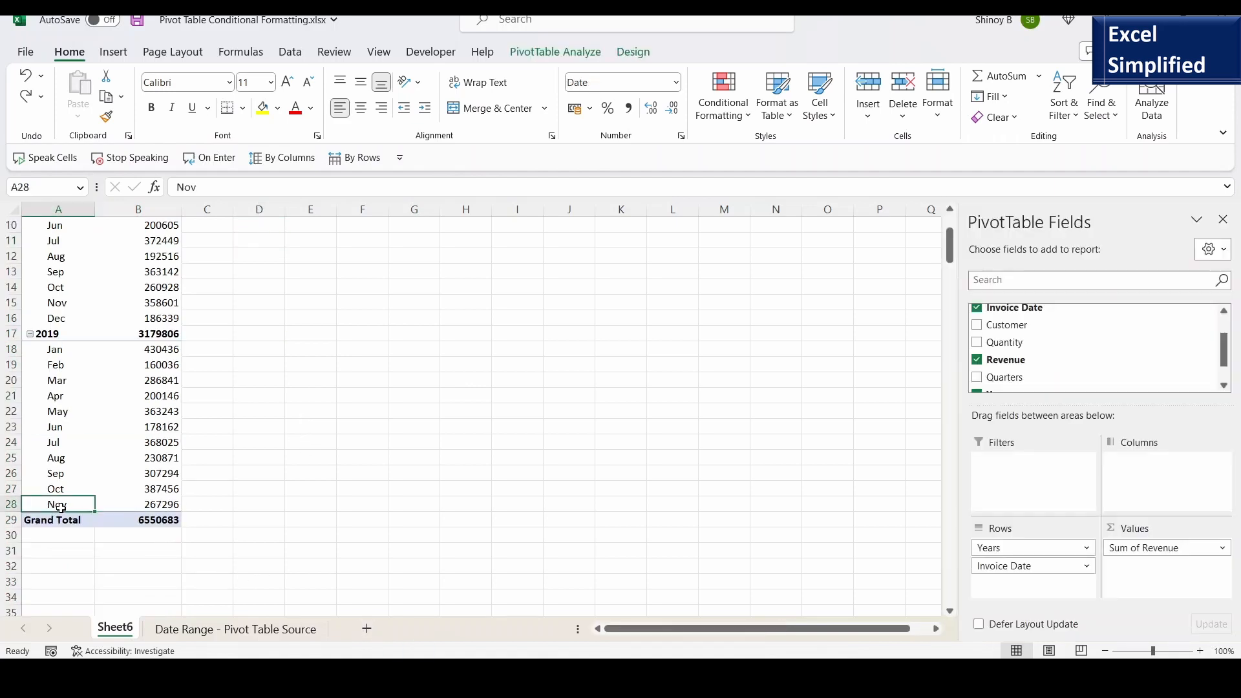
pyautogui.scroll(3, 78, 507)
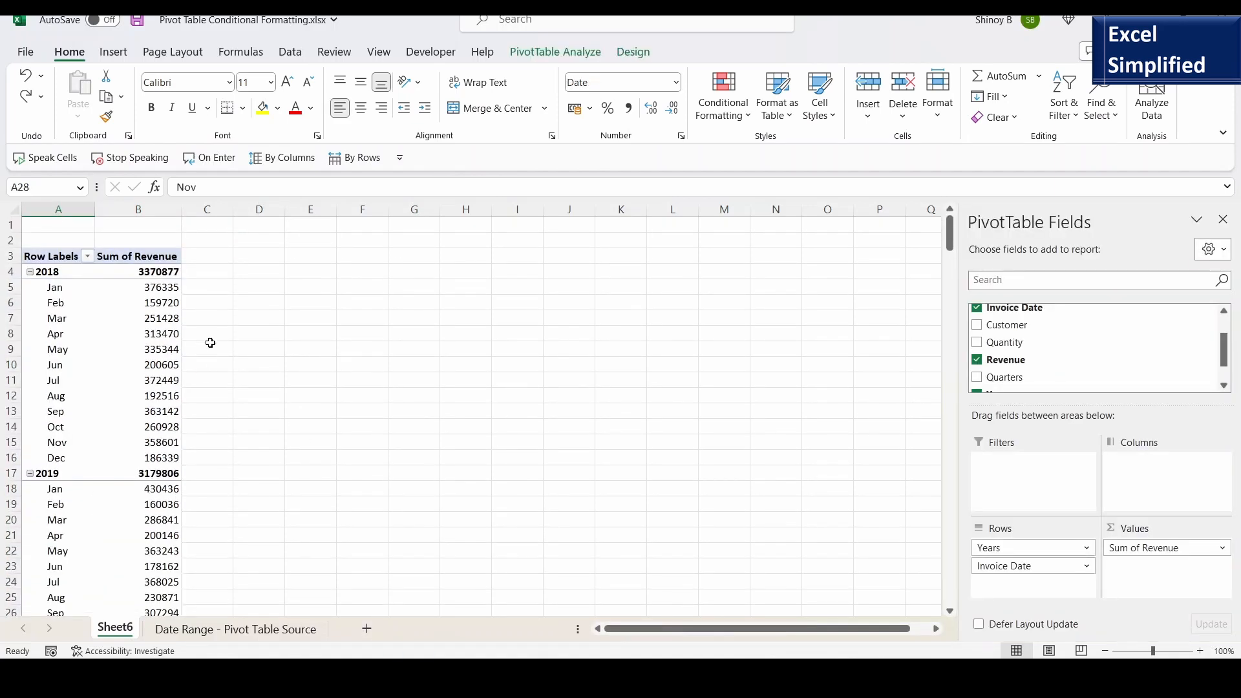
pyautogui.click(159, 288)
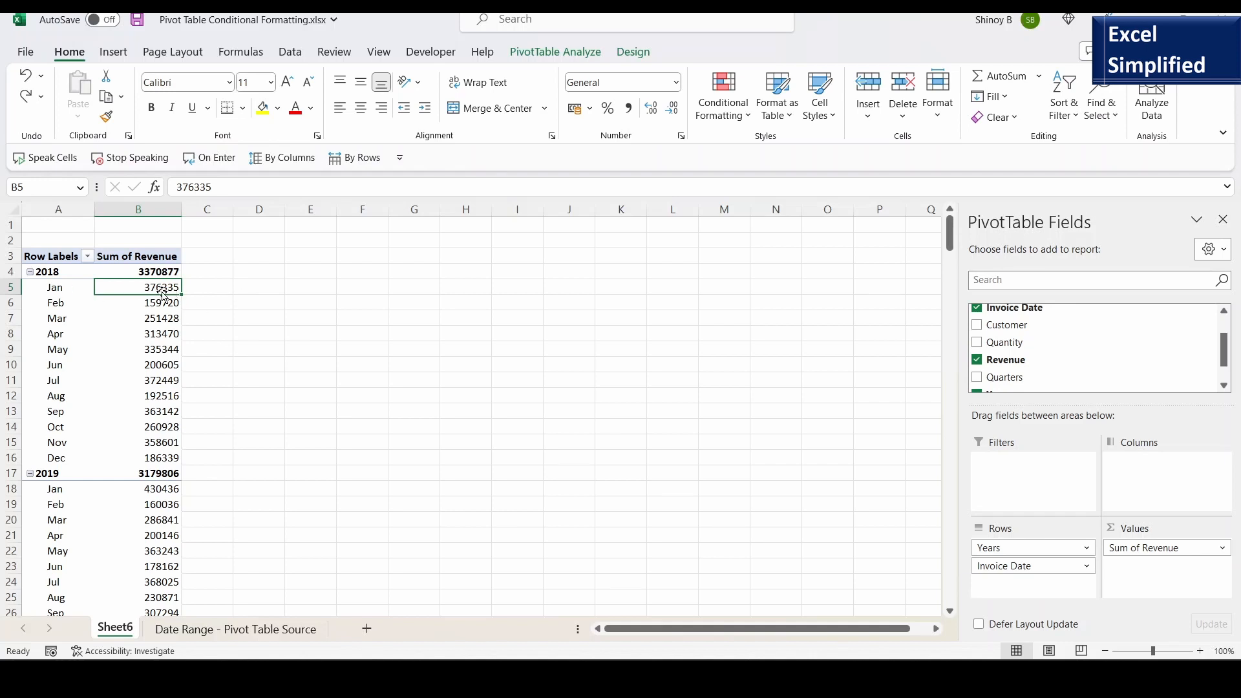
pyautogui.click(750, 121)
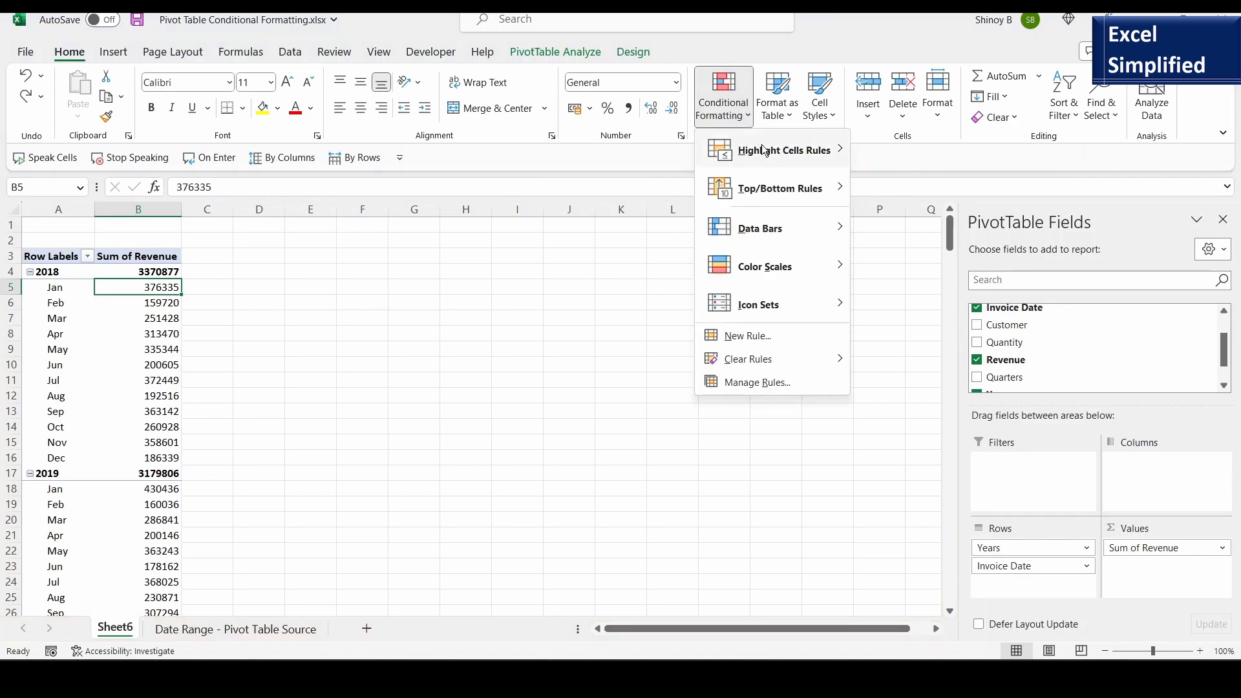
pyautogui.moveTo(765, 151)
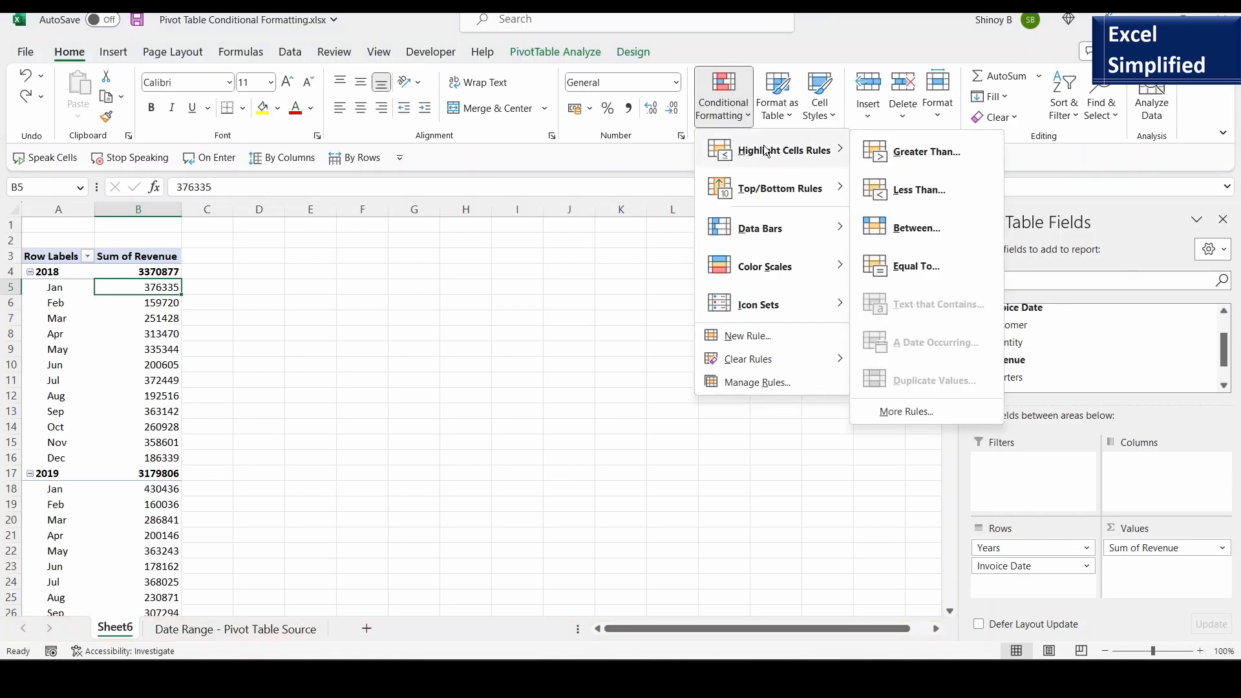
pyautogui.click(908, 189)
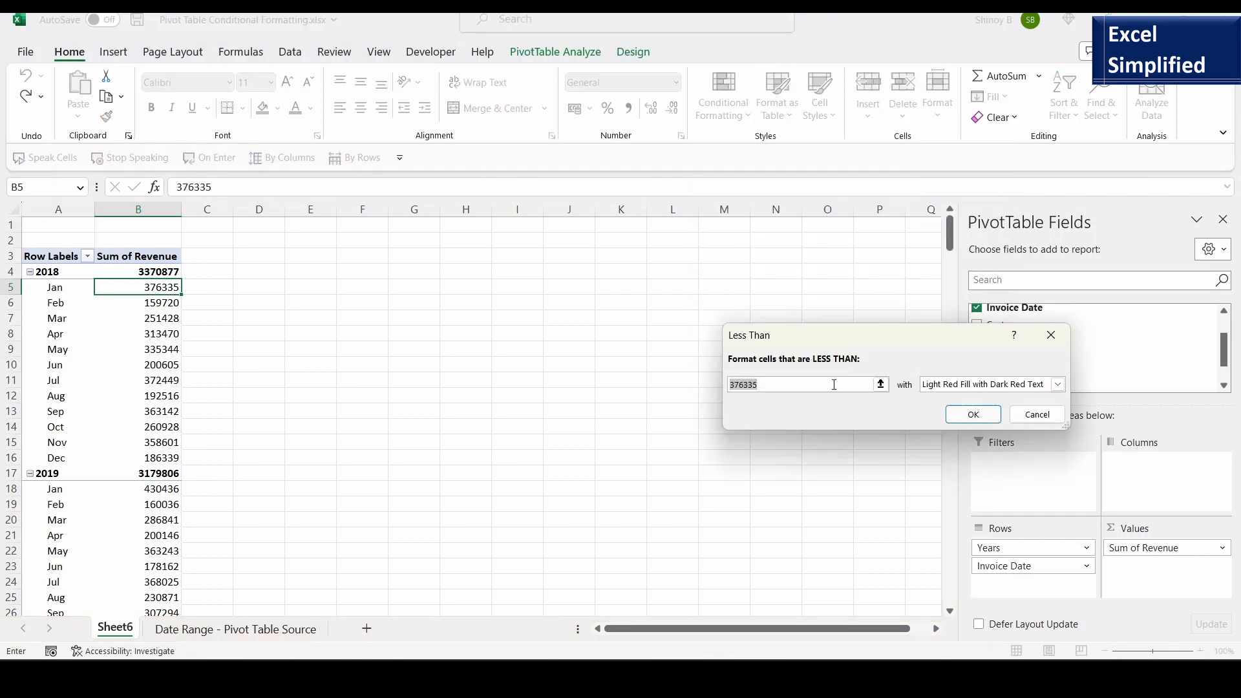
pyautogui.write('200000')
pyautogui.click(980, 421)
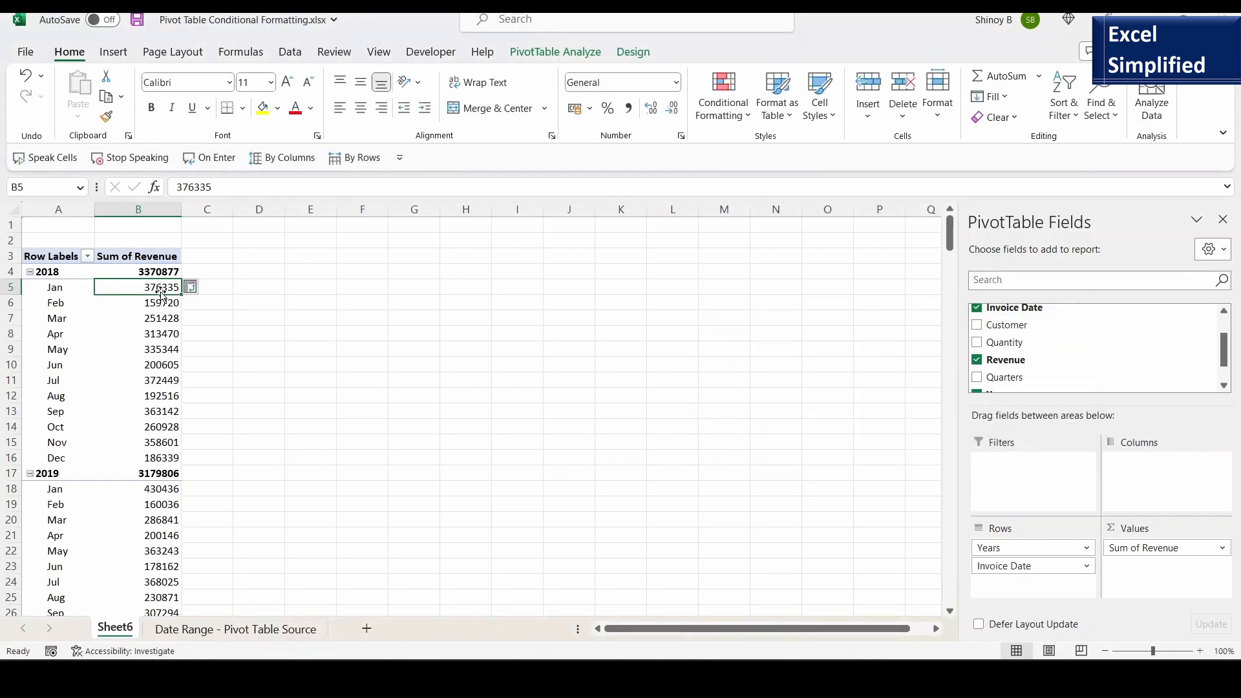
# Apply the formatting rule to all cells showing "Sum of Revenue" values for "Invoice Date".
pyautogui.moveTo(163, 289)
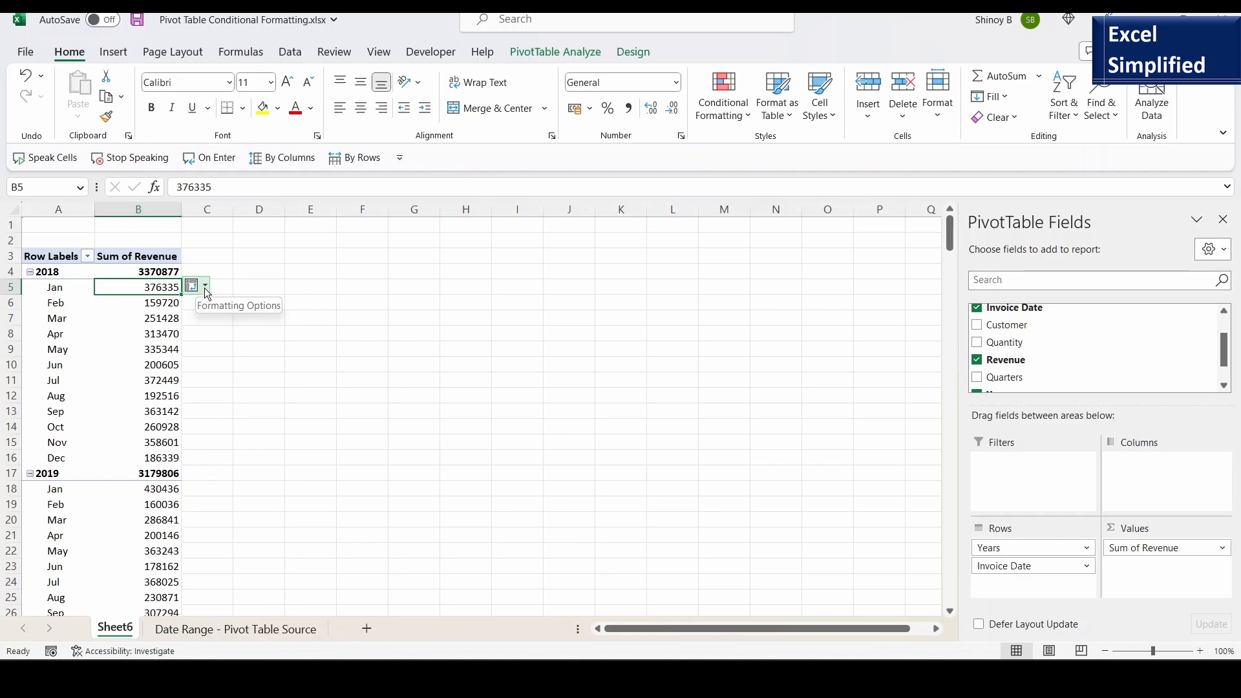
pyautogui.click(205, 288)
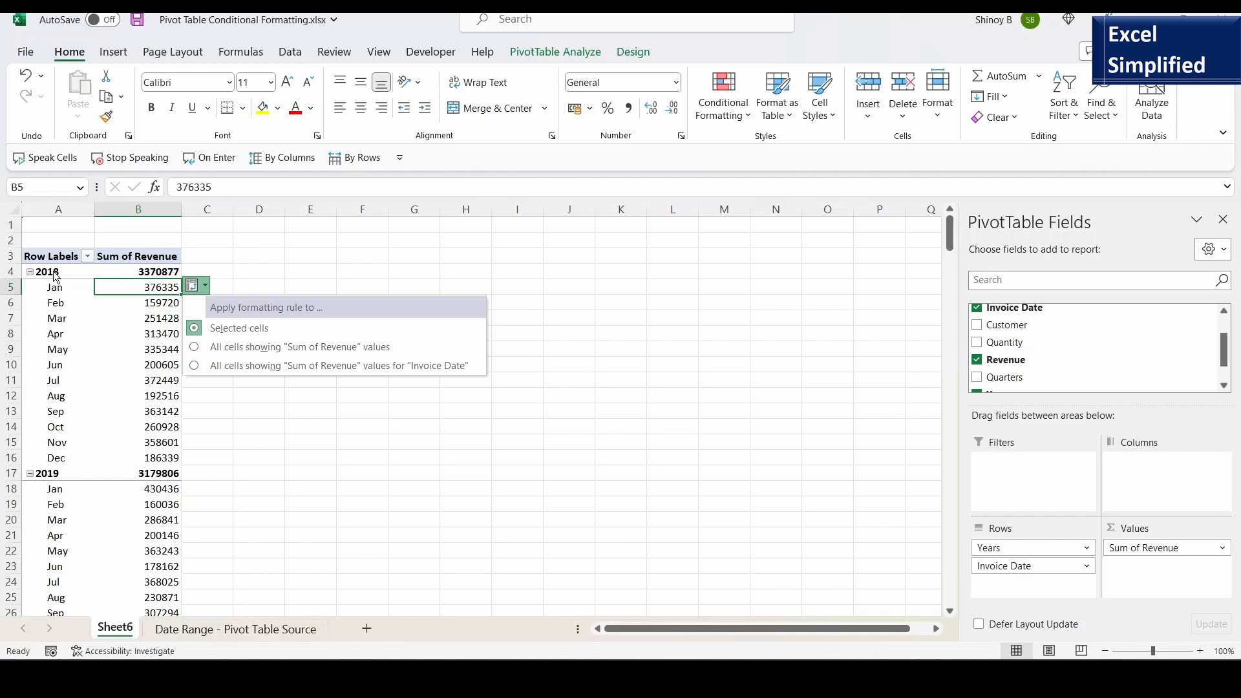
pyautogui.click(196, 366)
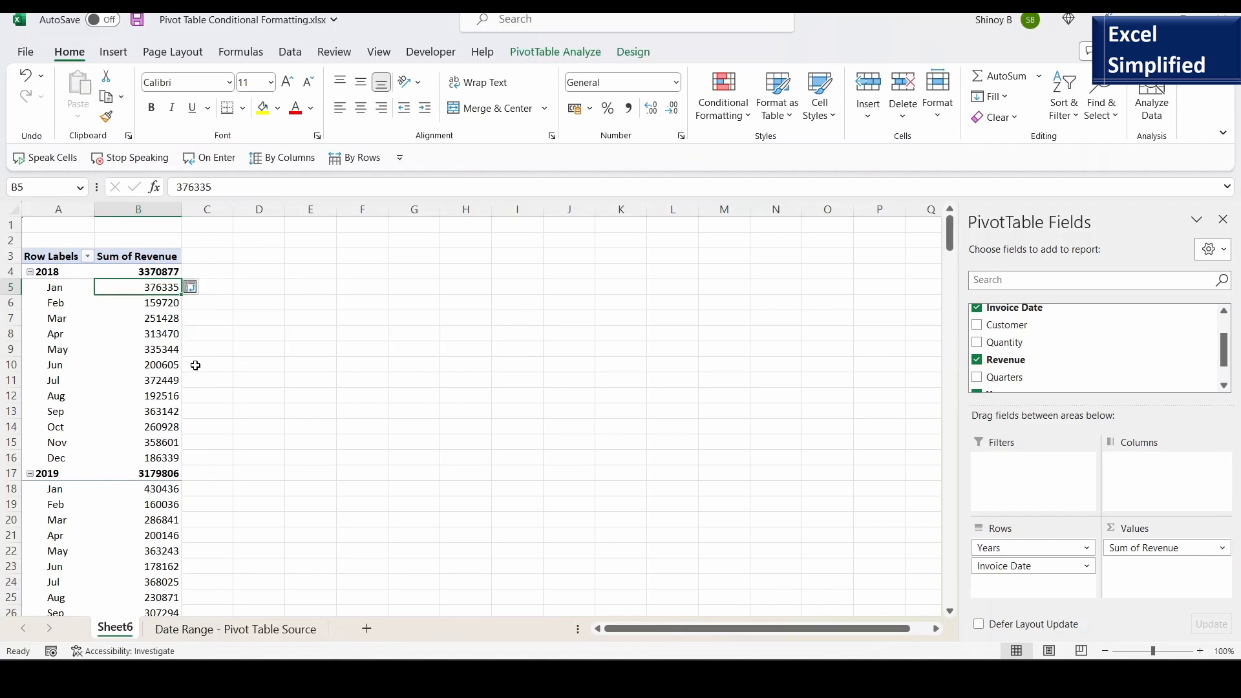
pyautogui.click(244, 356)
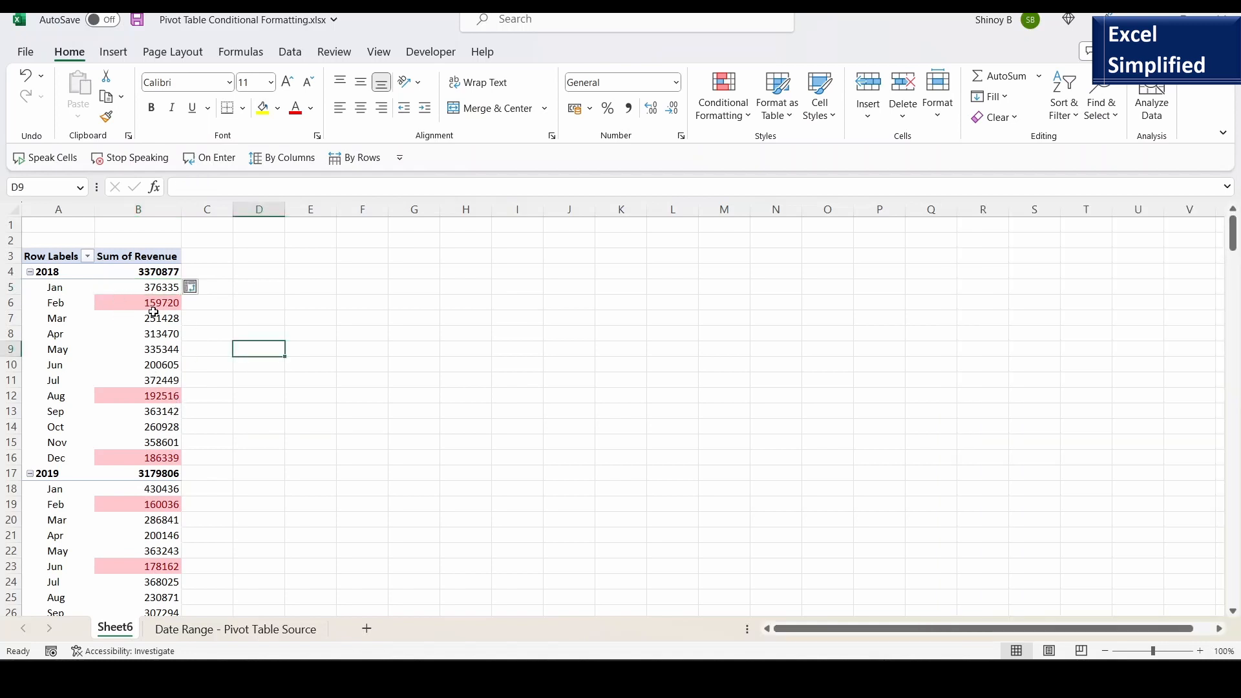
# Examine the conditional formatting of the monthly revenues from January 2018 through November 2019.
pyautogui.scroll(-1, 127, 399)
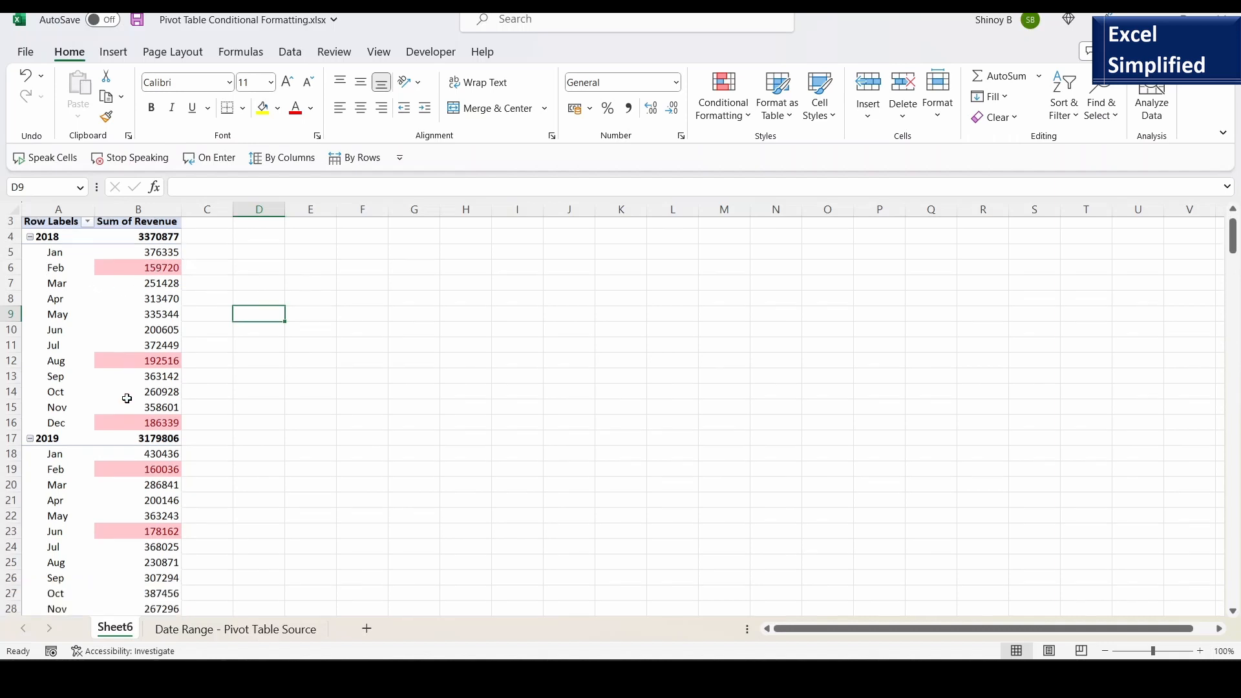
pyautogui.scroll(-2, 127, 399)
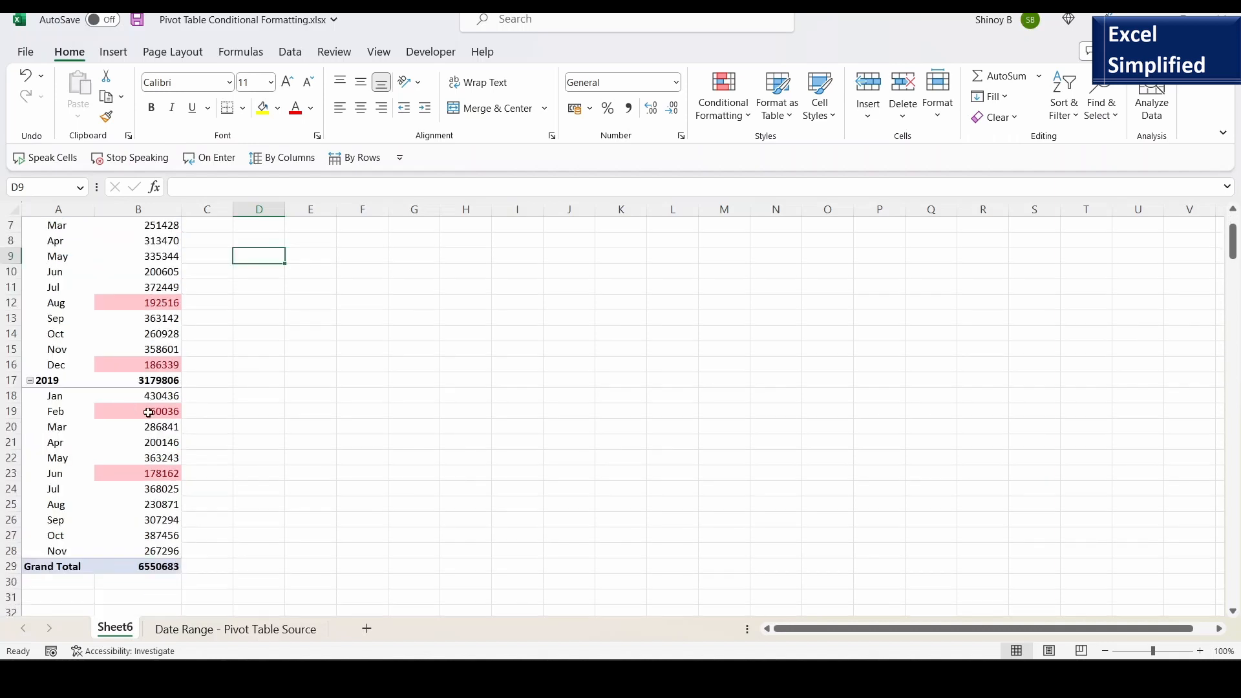
pyautogui.click(66, 550)
pyautogui.click(159, 551)
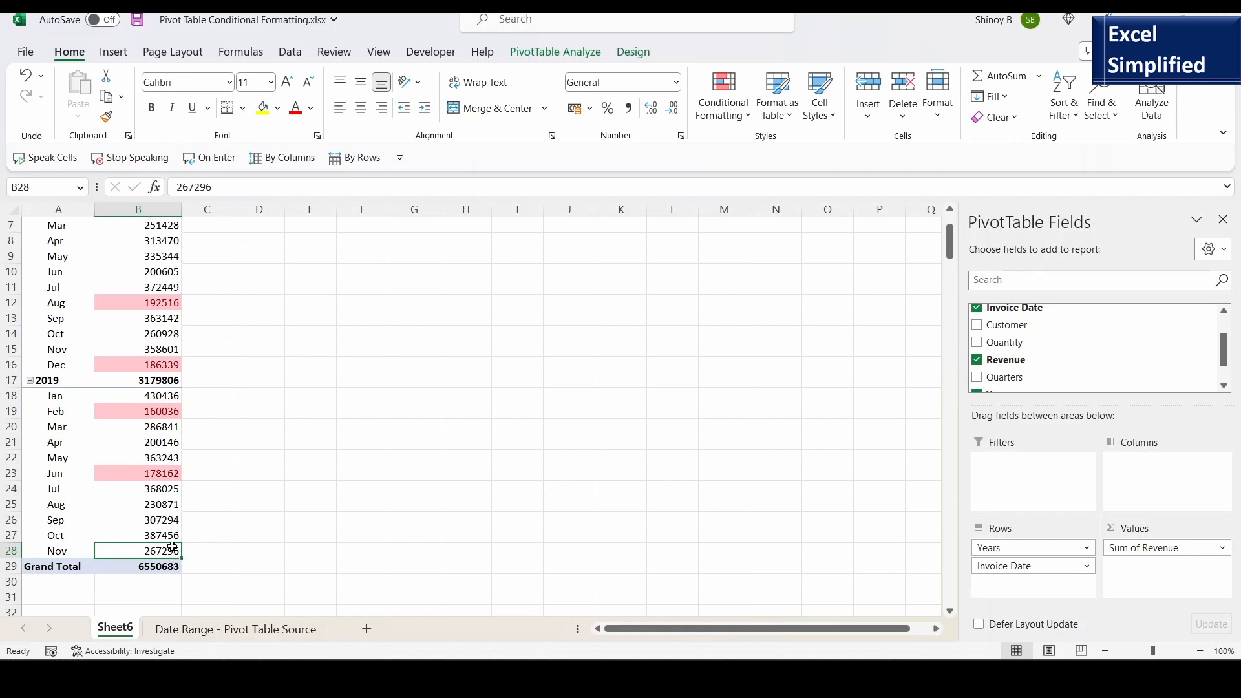
pyautogui.scroll(2, 104, 312)
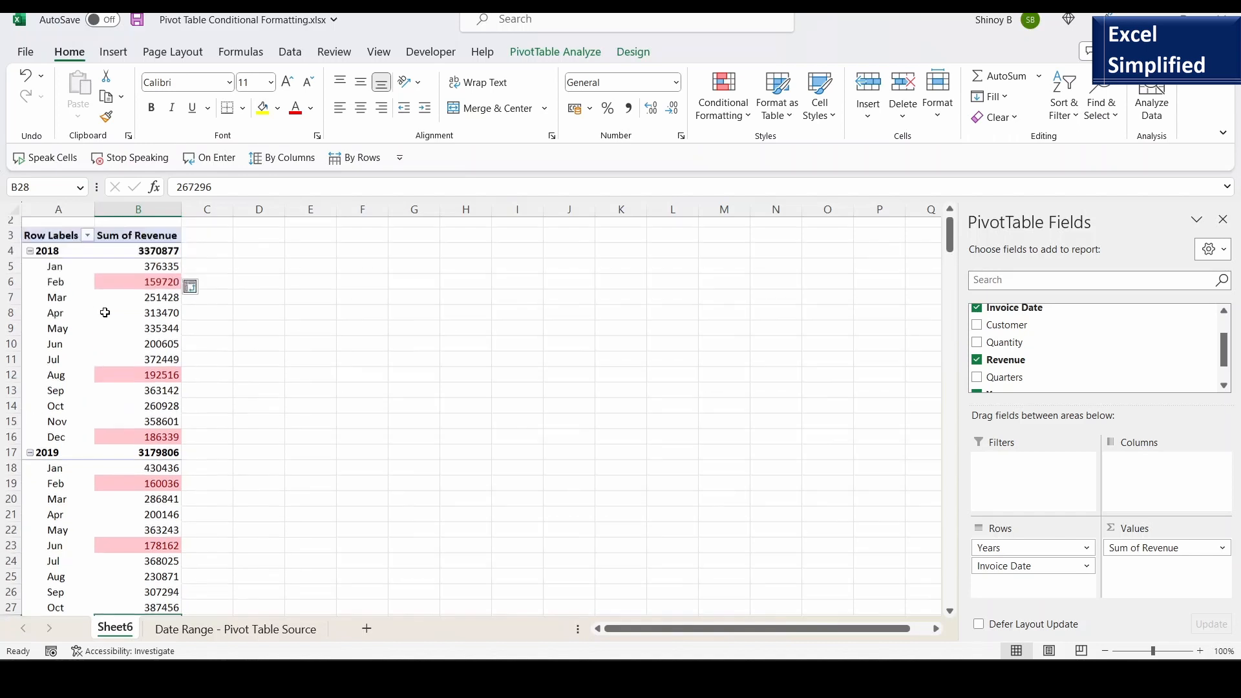
pyautogui.scroll(1, 104, 312)
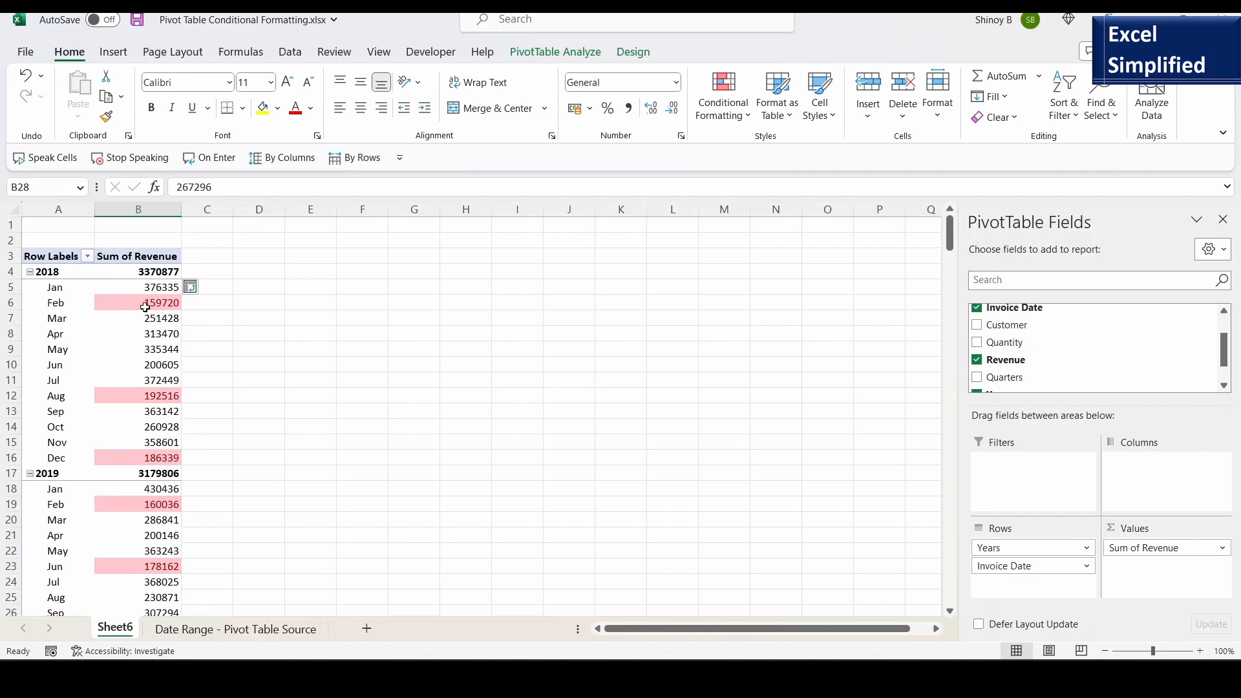
pyautogui.scroll(-2, 184, 471)
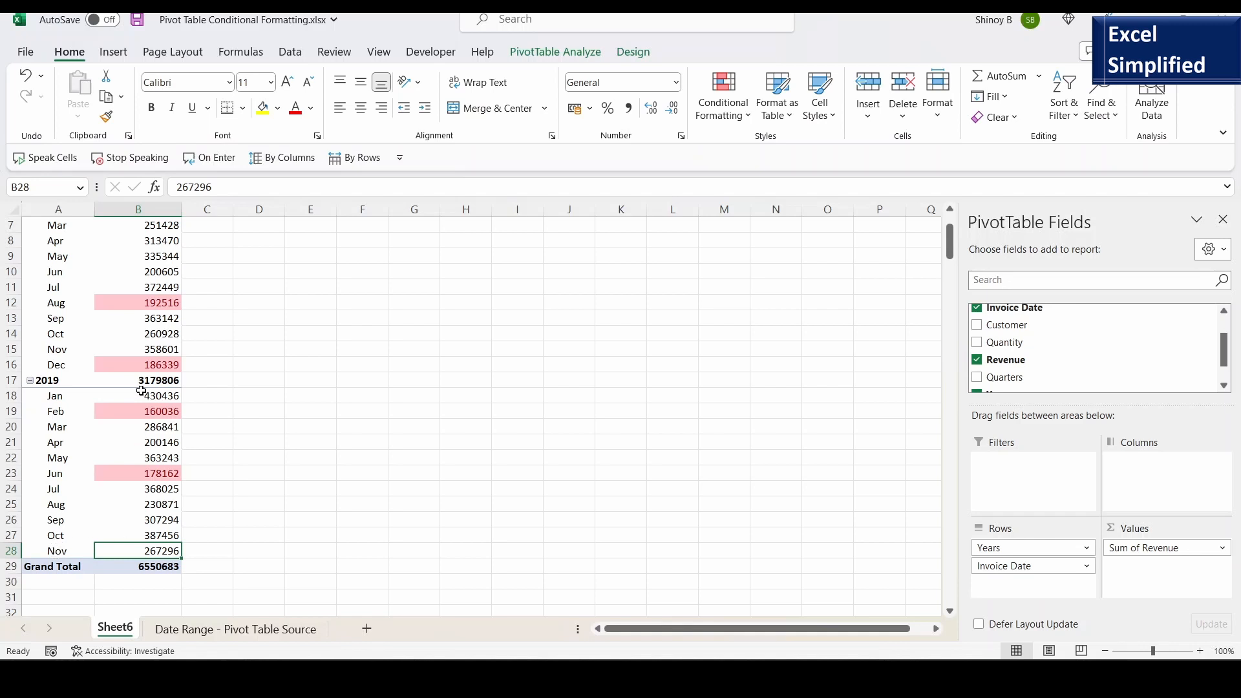
pyautogui.click(982, 487)
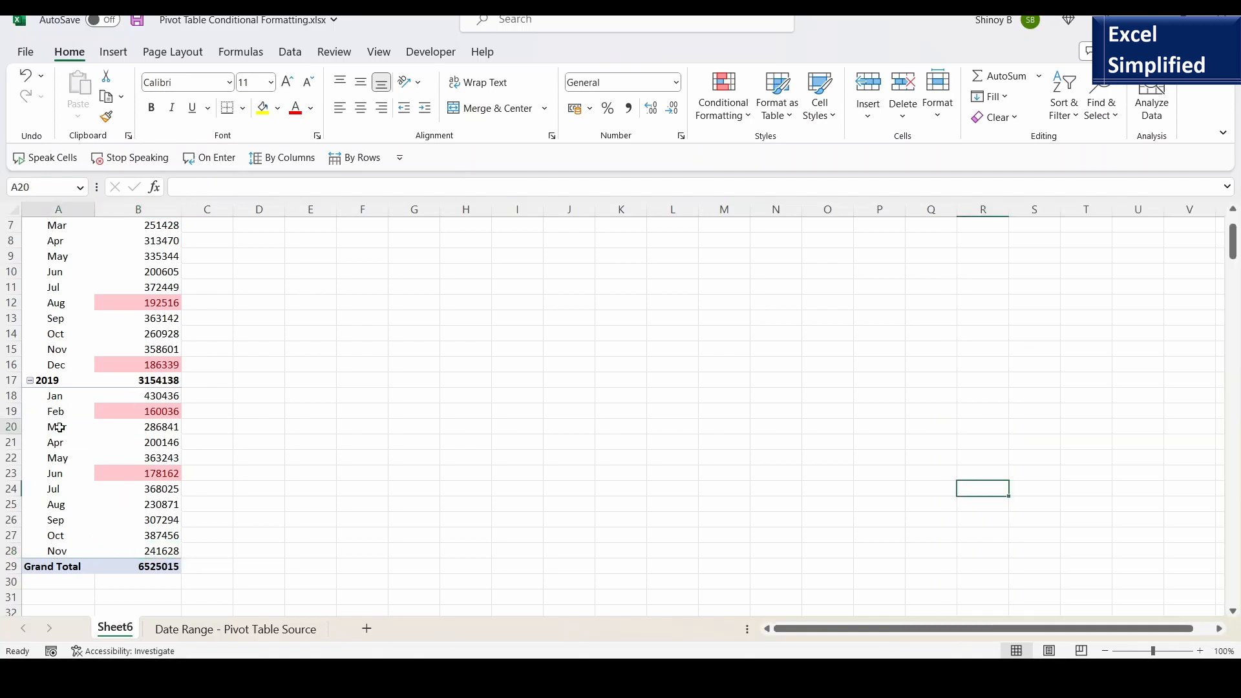
# Change the pivot table's data source to 'Date Range - Pivot Table Source'!$A$1:$F$567 and check the December 2019 revenue's formatting.
pyautogui.click(63, 426)
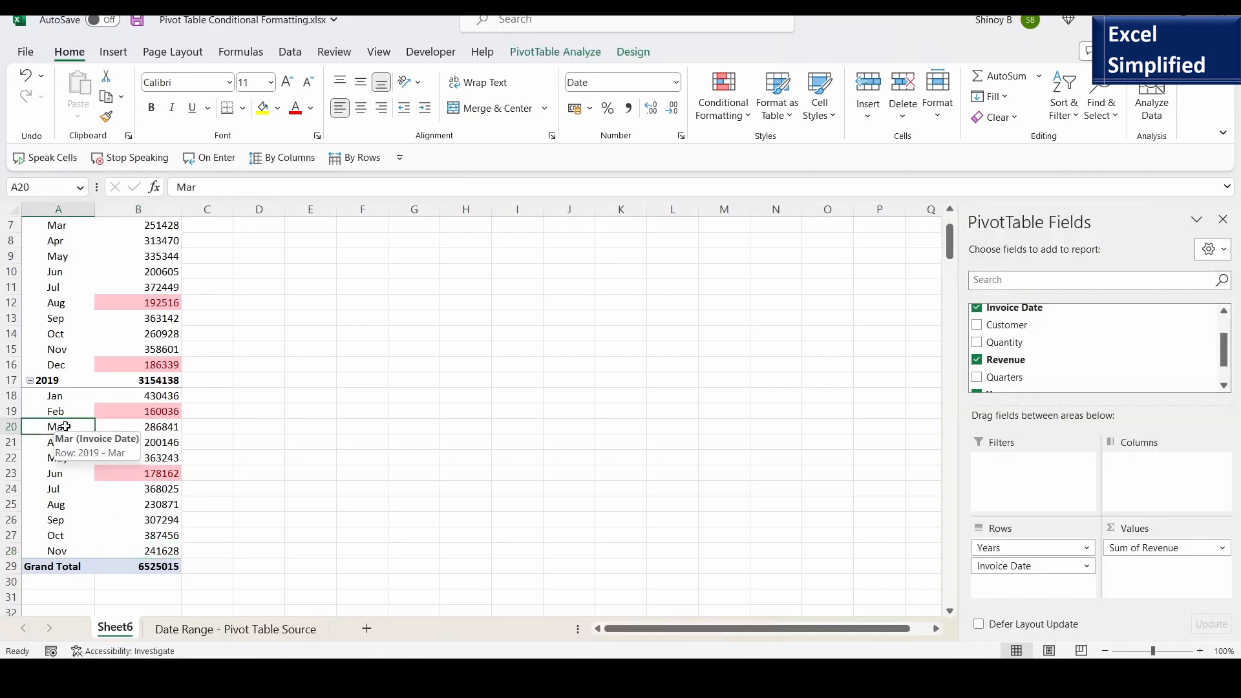
pyautogui.click(583, 50)
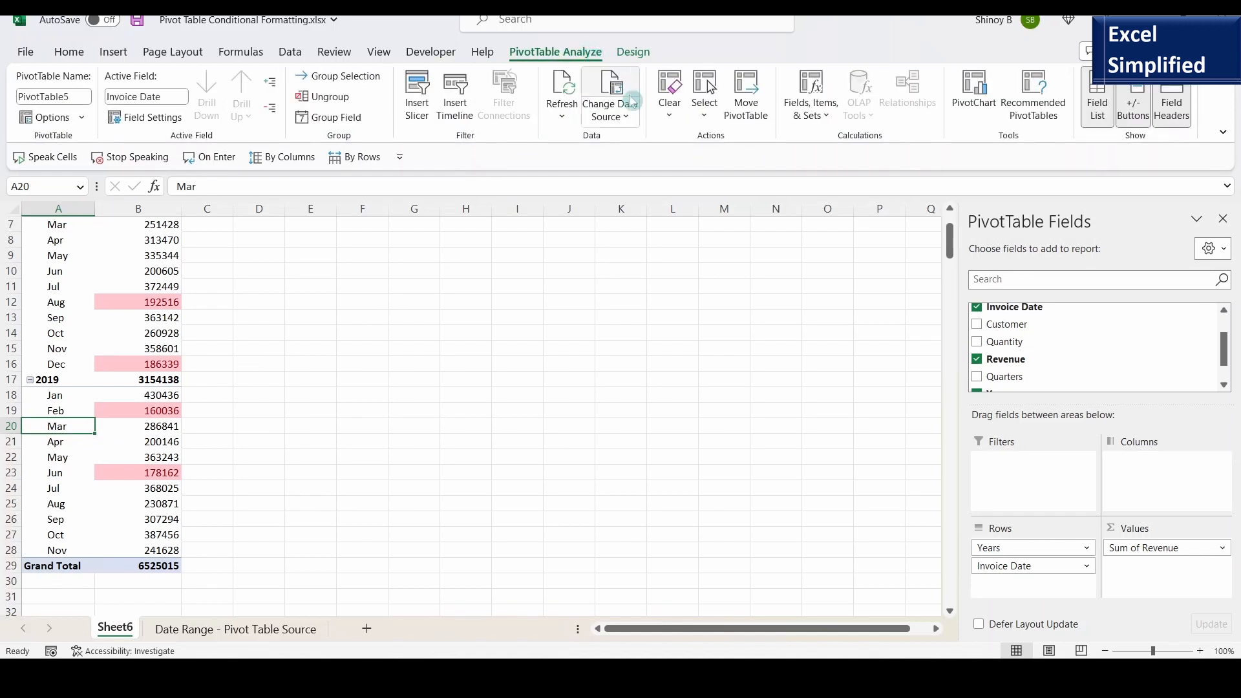
pyautogui.click(629, 121)
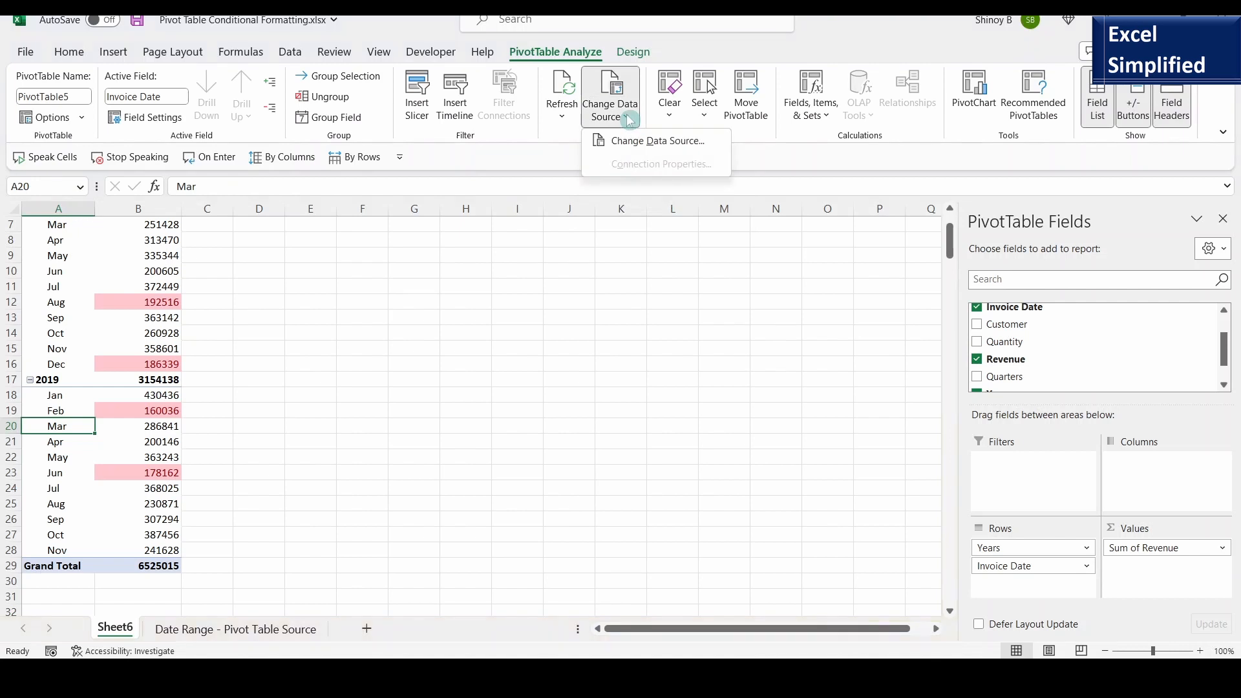
pyautogui.click(641, 141)
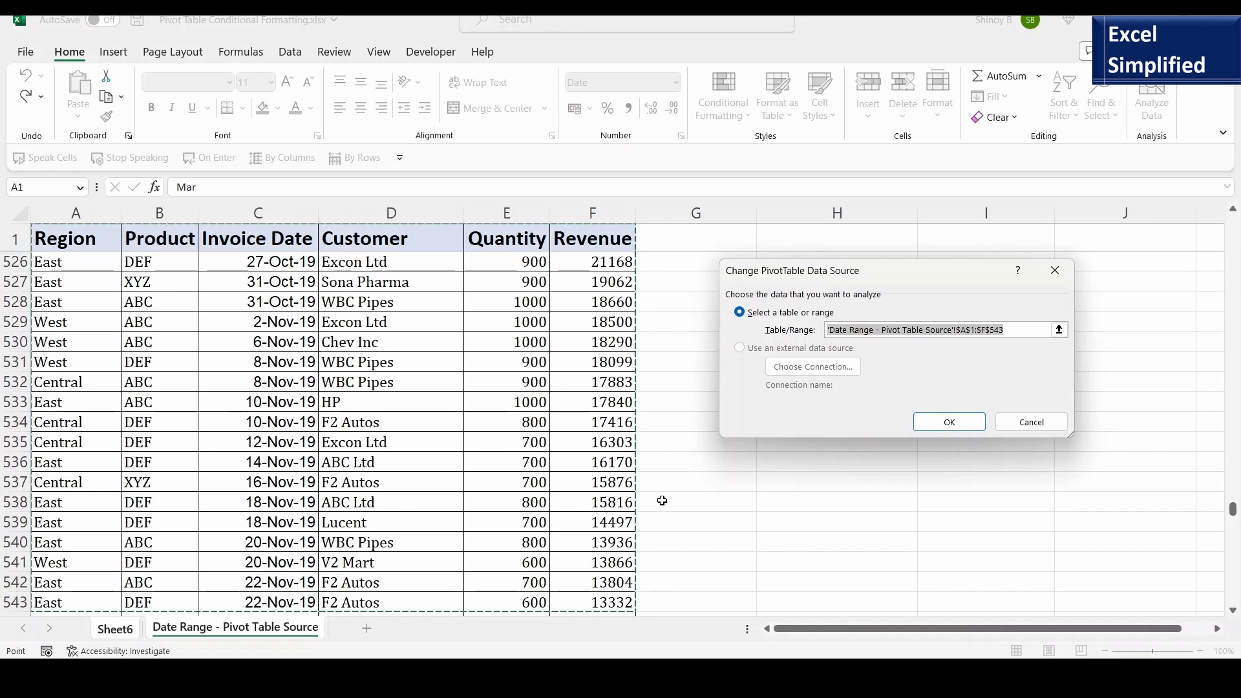
pyautogui.hotkey('shift', 'Down')
pyautogui.hotkey('shift', 'Down')
pyautogui.hotkey('shift', 'Down')
pyautogui.hotkey('shift', 'Down')
pyautogui.hotkey('shift', 'Down')
pyautogui.hotkey('shift', 'Down')
pyautogui.hotkey('shift', 'Down')
pyautogui.hotkey('shift', 'Down')
pyautogui.hotkey('shift', 'Down')
pyautogui.hotkey('shift', 'Down')
pyautogui.hotkey('shift', 'Down')
pyautogui.hotkey('shift', 'Down')
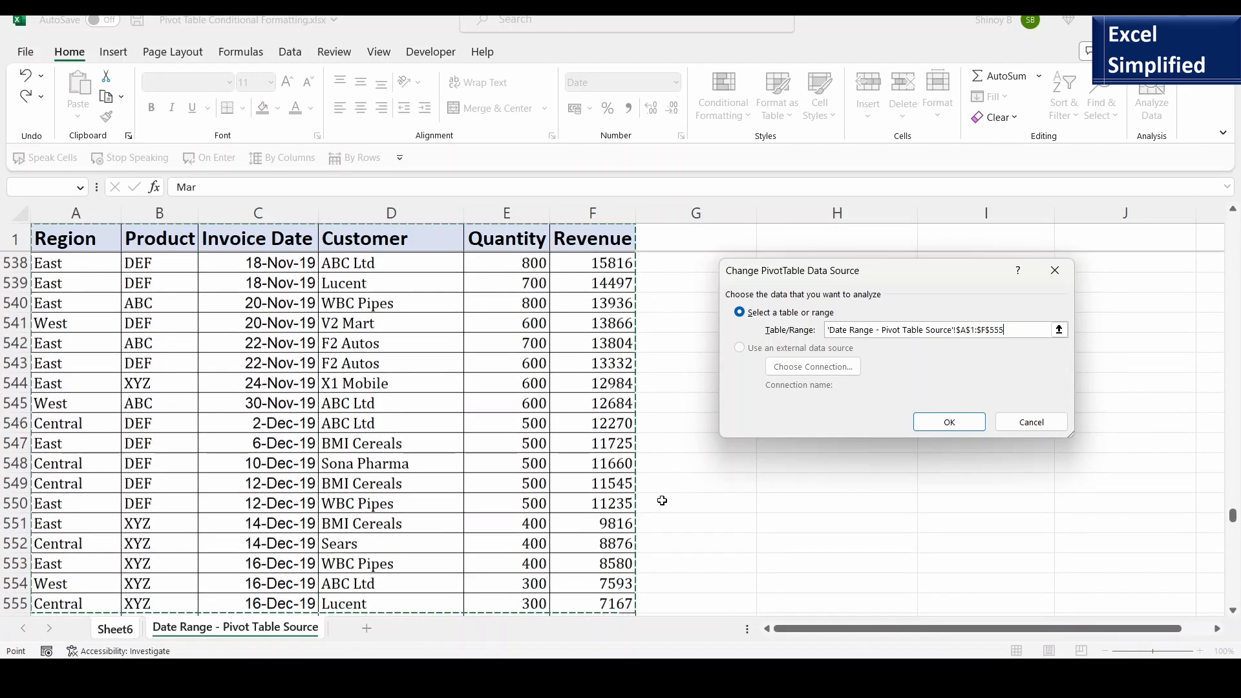
pyautogui.hotkey('shift', 'Down')
pyautogui.hotkey('shift', 'Down')
pyautogui.hotkey('shift', 'Down')
pyautogui.hotkey('shift', 'Down')
pyautogui.hotkey('shift', 'Down')
pyautogui.hotkey('shift', 'Down')
pyautogui.hotkey('shift', 'Down')
pyautogui.hotkey('shift', 'Down')
pyautogui.hotkey('shift', 'Down')
pyautogui.hotkey('shift', 'Down')
pyautogui.hotkey('shift', 'Down')
pyautogui.hotkey('shift', 'Down')
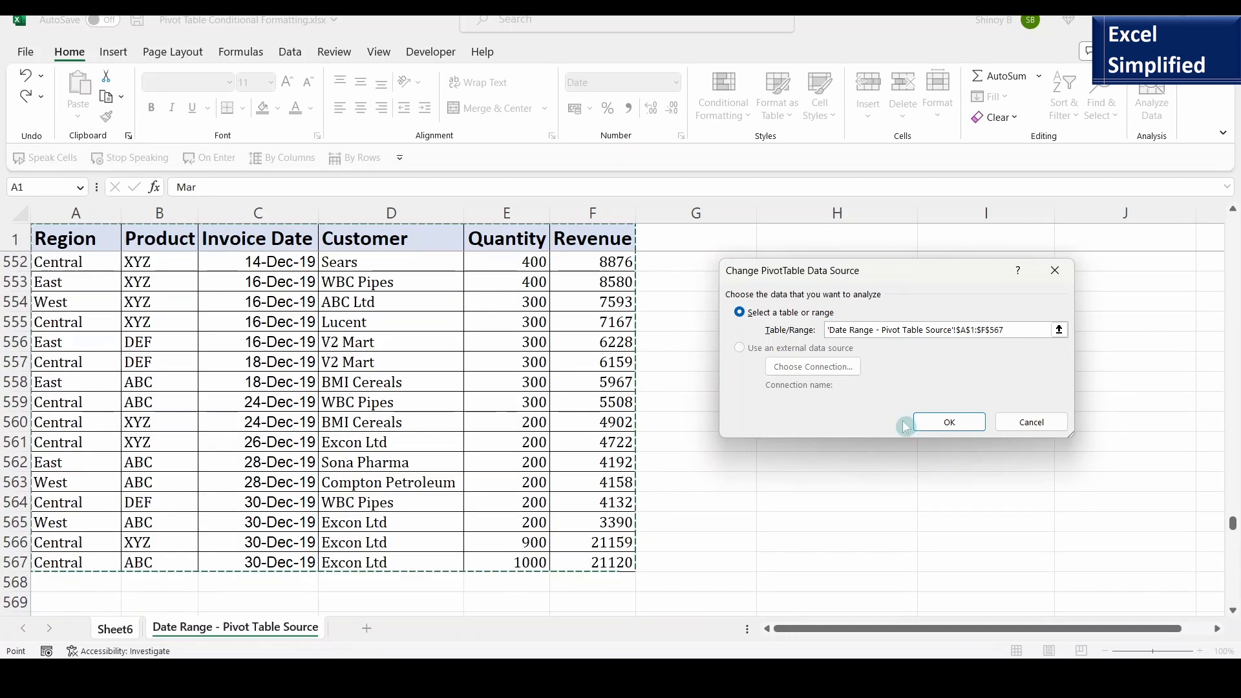
pyautogui.click(912, 424)
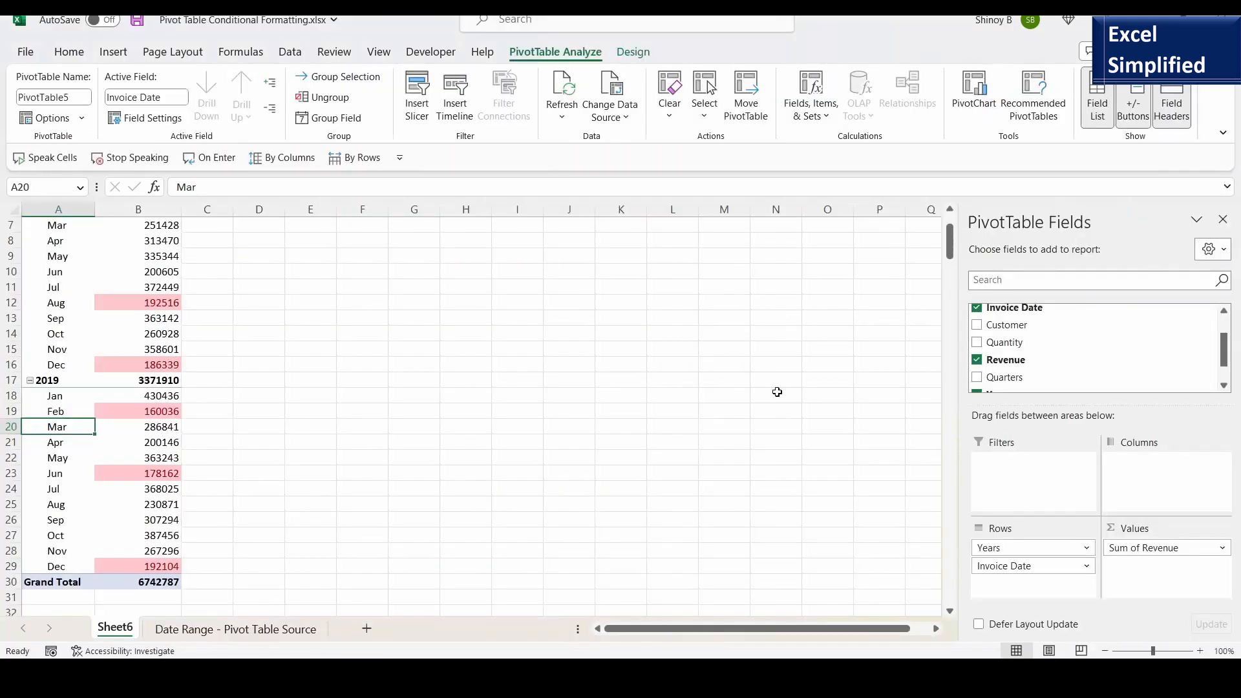
pyautogui.click(258, 488)
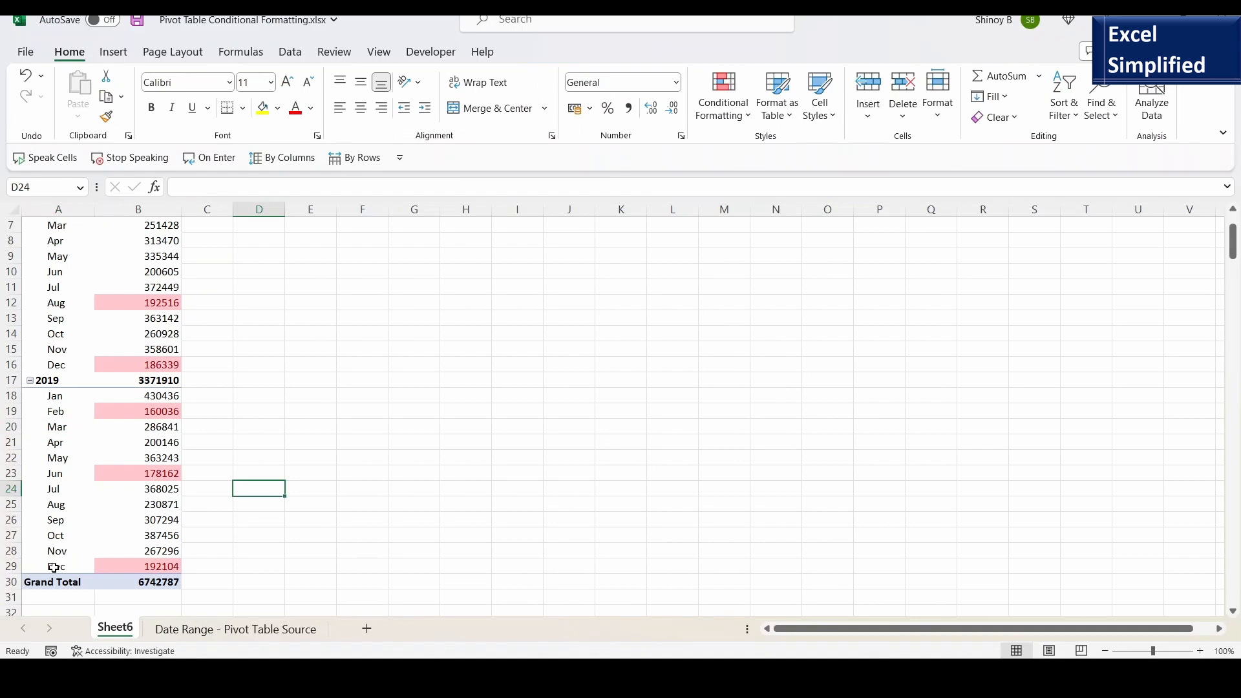
pyautogui.click(55, 567)
pyautogui.click(161, 568)
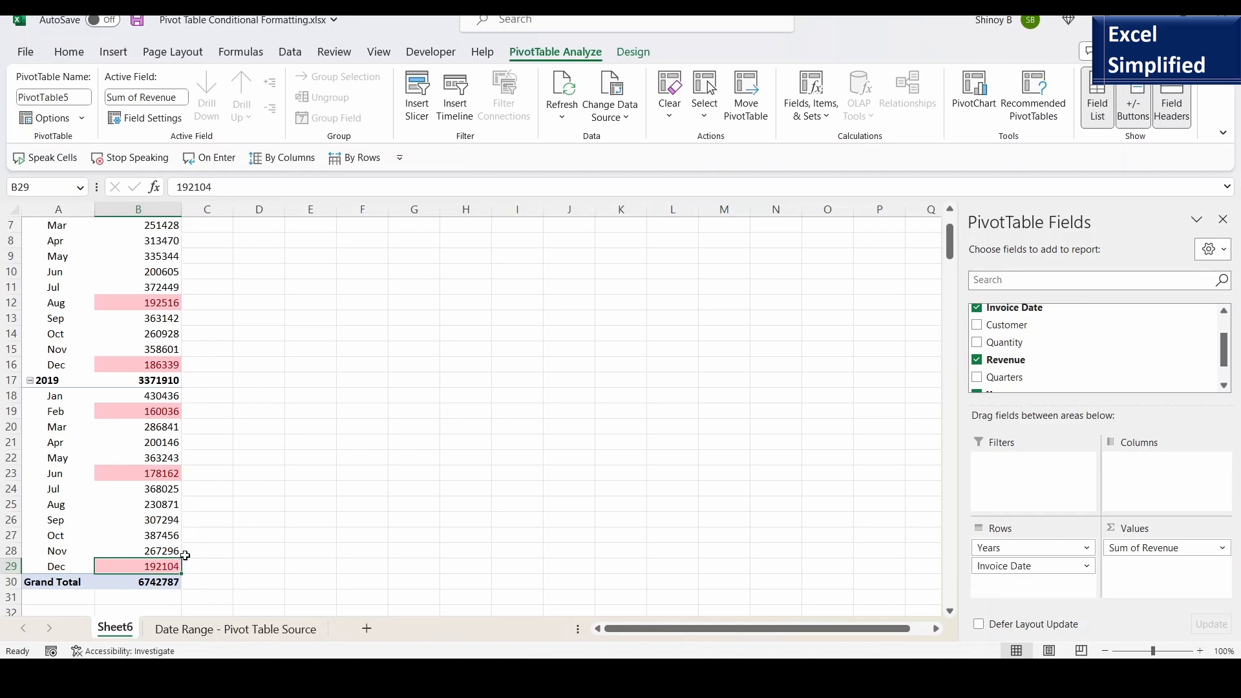
# Format B5 with a Greater Than 300000 rule in Light Red Fill with Dark Red Text and apply it to all cells showing "Sum of Revenue" values.
pyautogui.scroll(2, 184, 554)
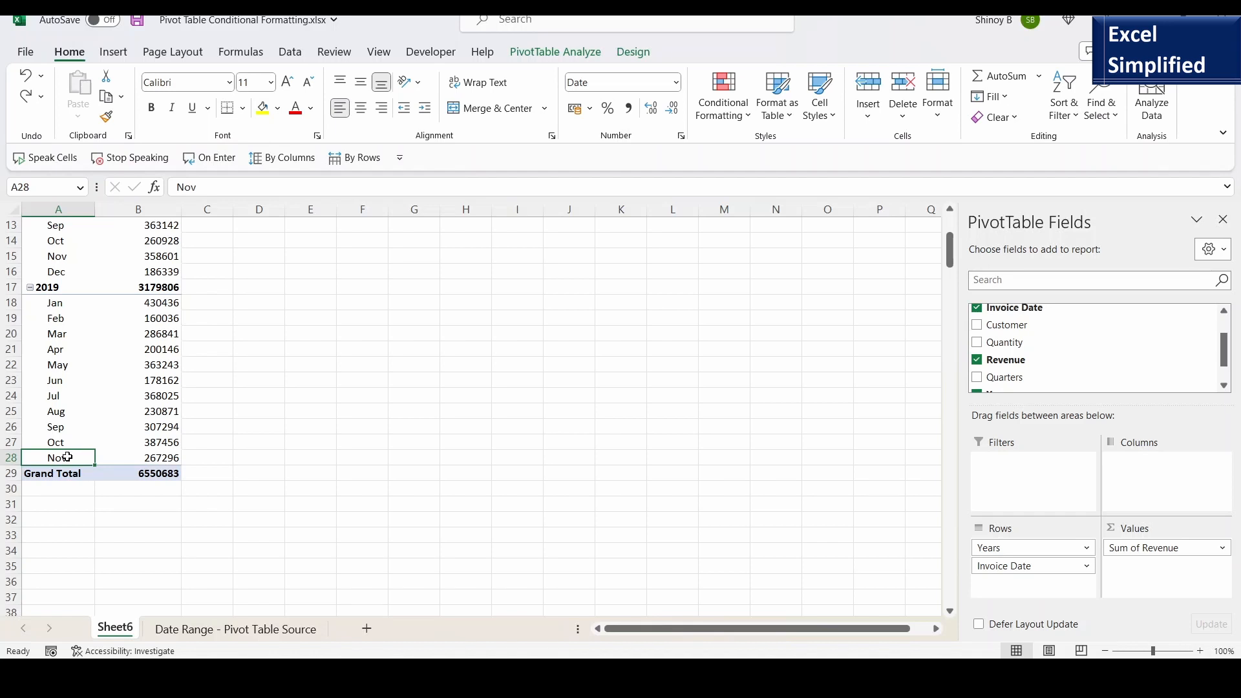
pyautogui.scroll(4, 68, 457)
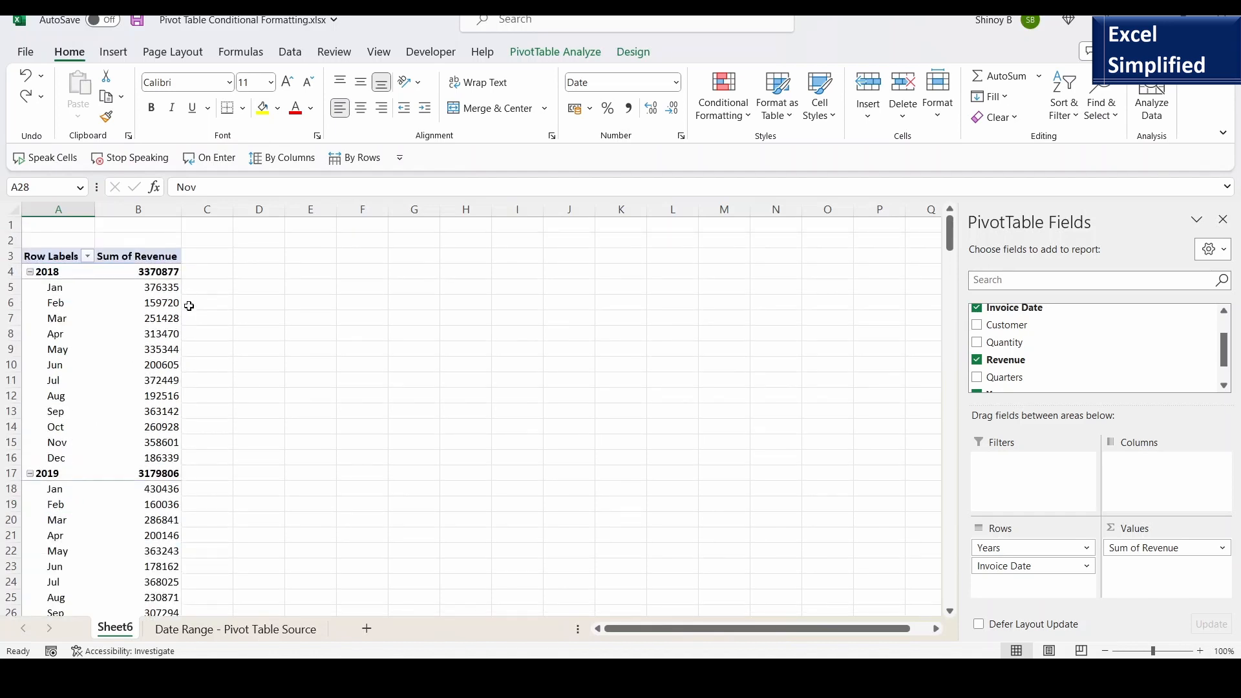
pyautogui.moveTo(164, 289)
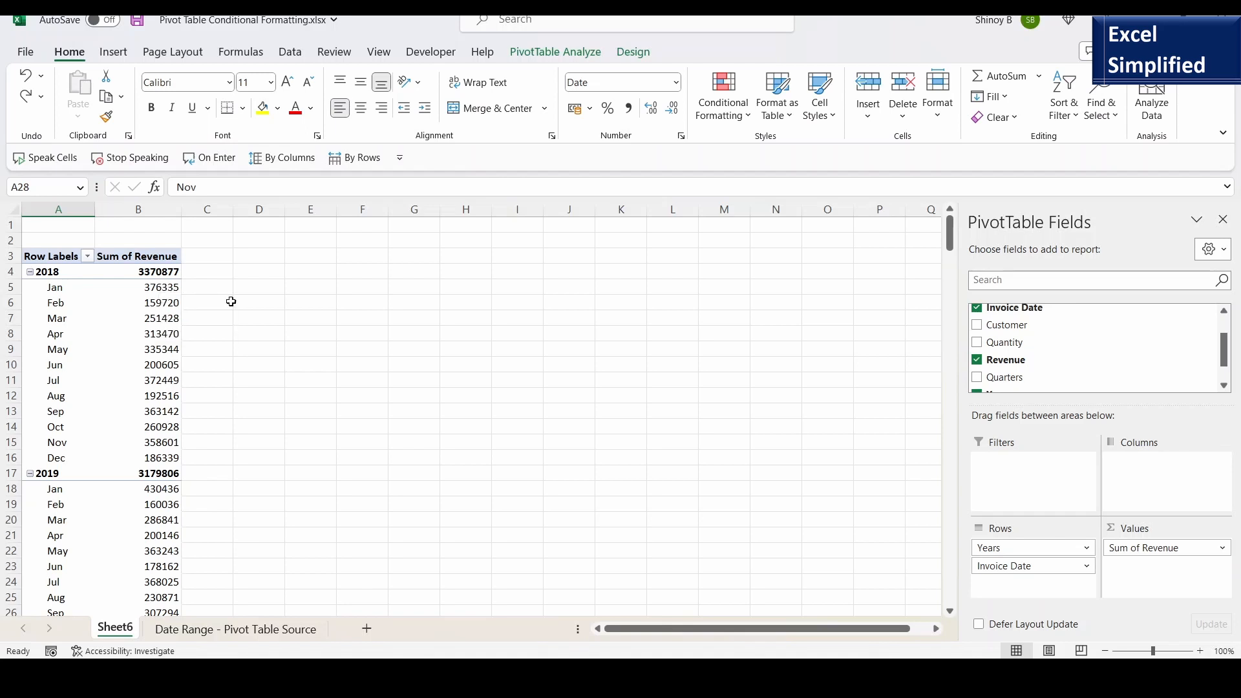
pyautogui.click(171, 289)
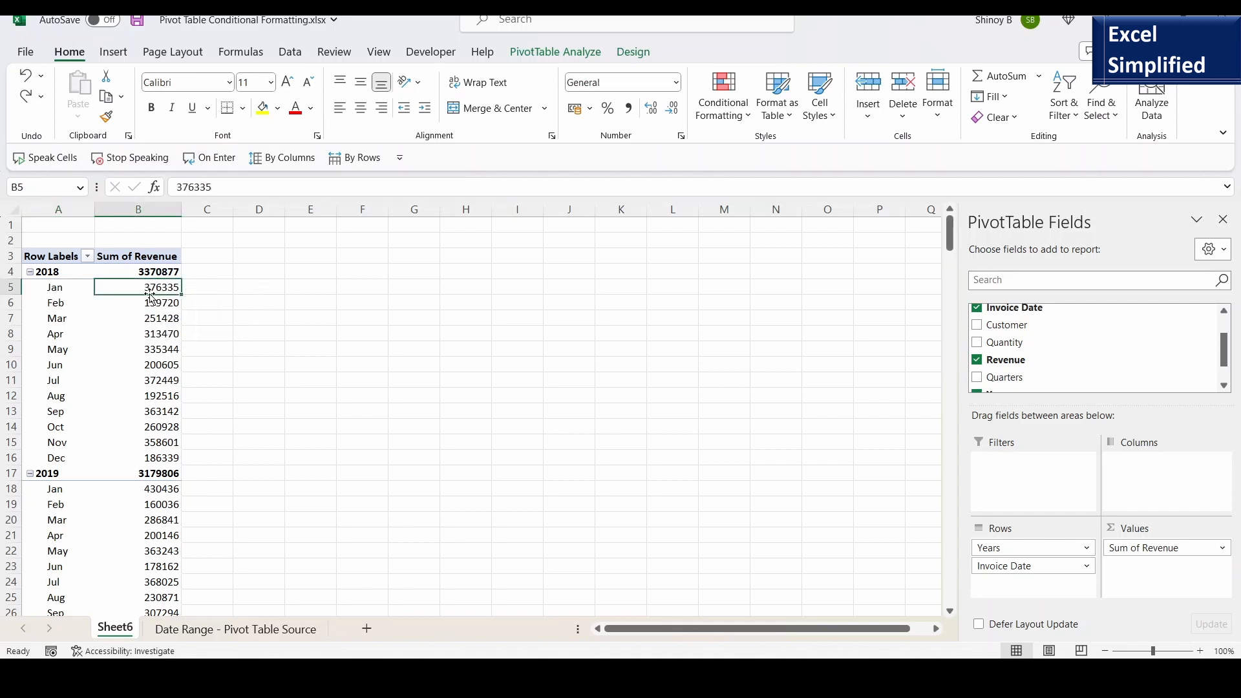
pyautogui.click(747, 115)
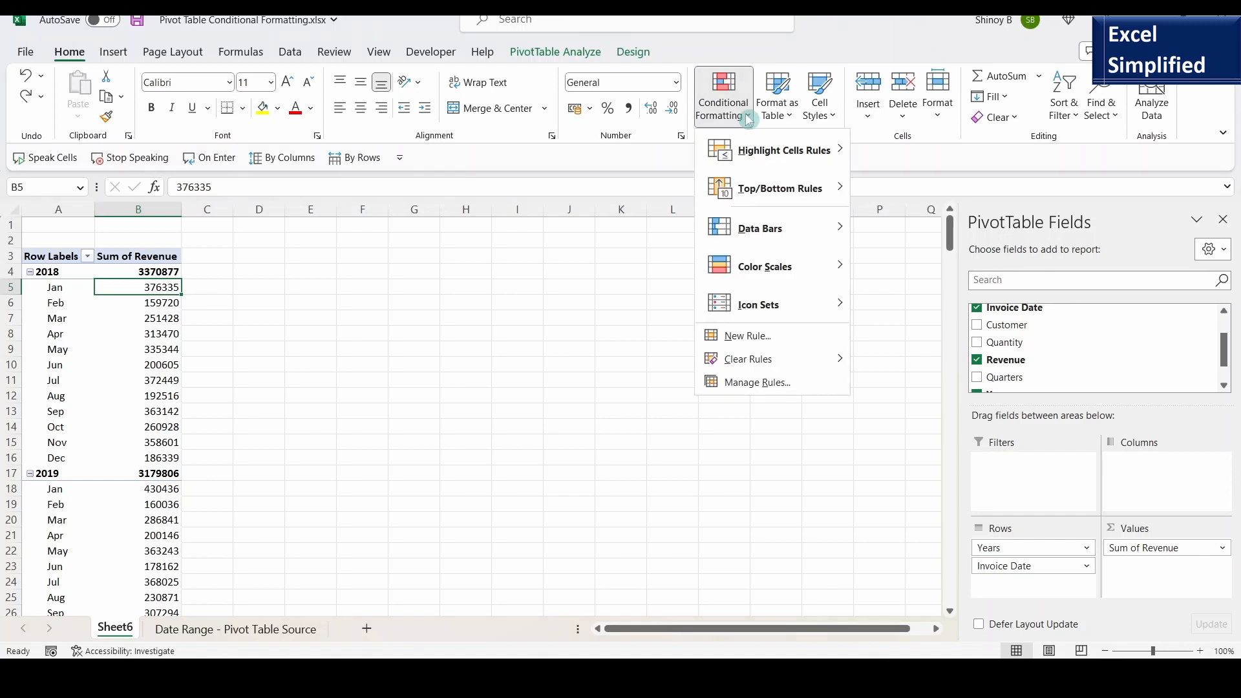
pyautogui.moveTo(789, 150)
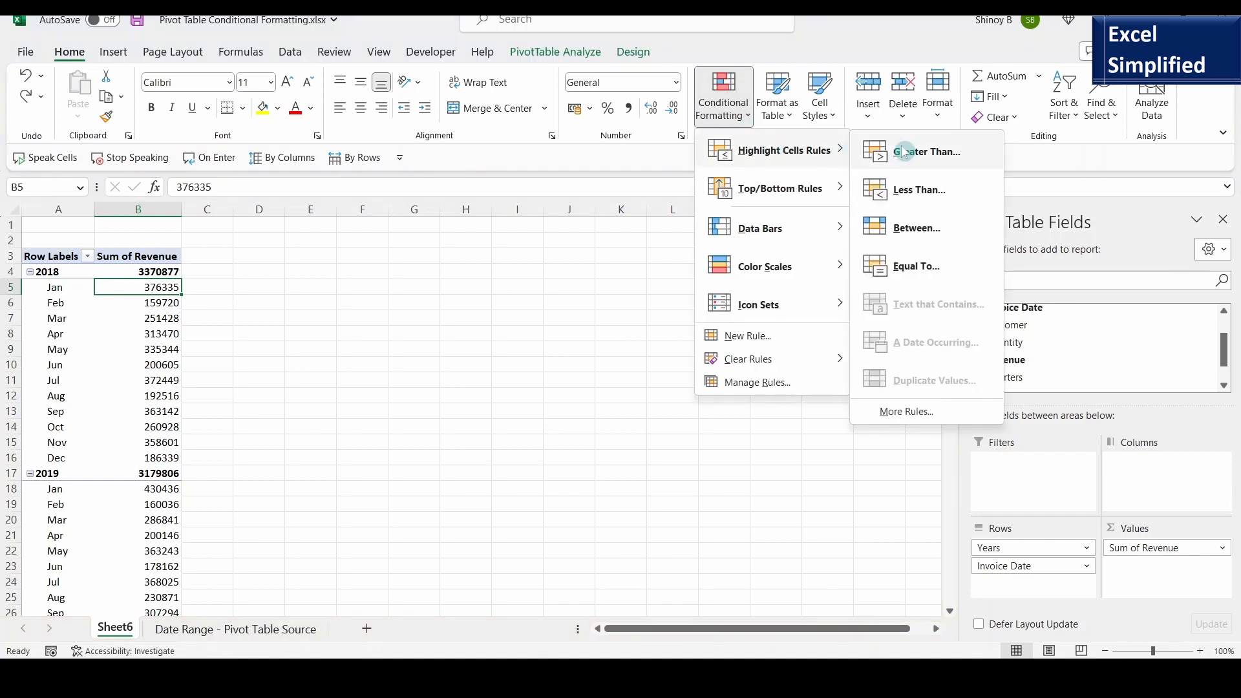
pyautogui.click(922, 152)
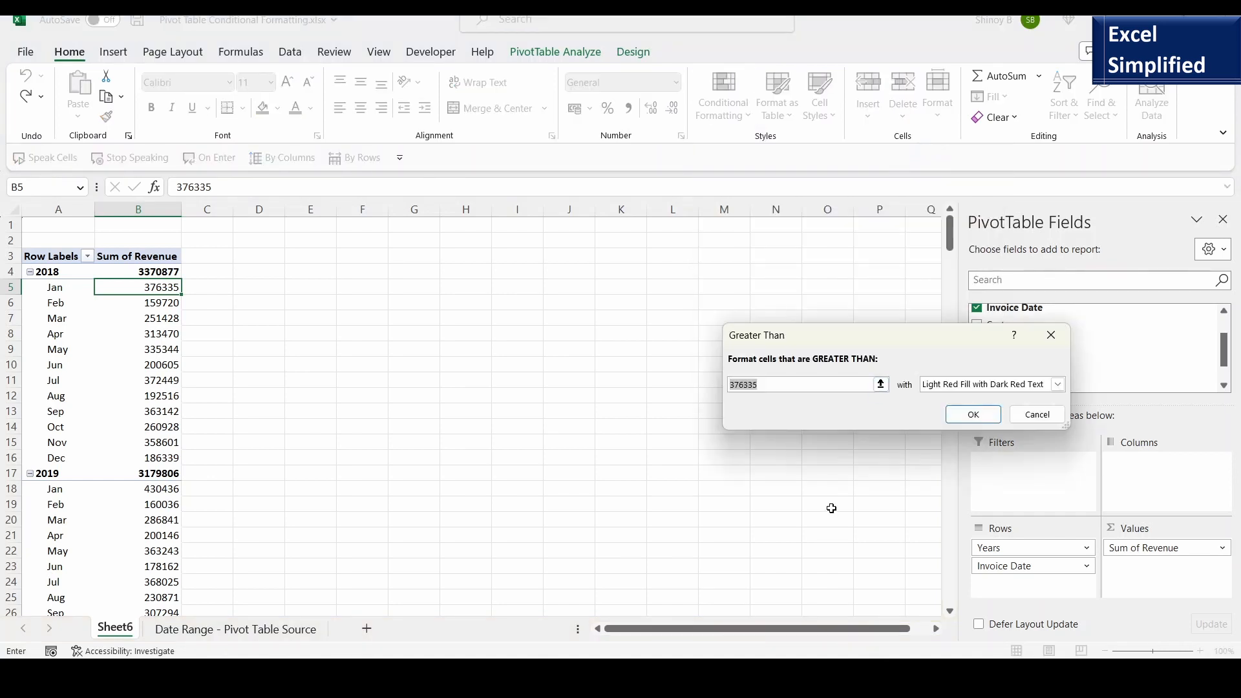
pyautogui.write('300000')
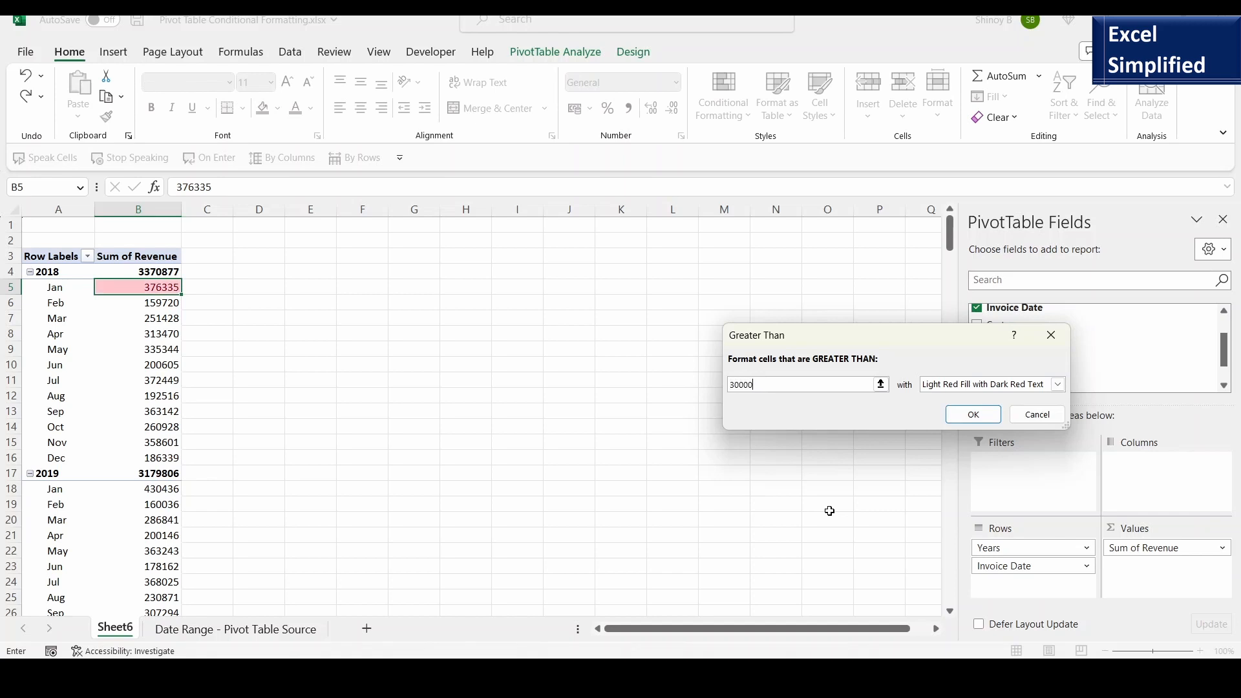
pyautogui.click(973, 414)
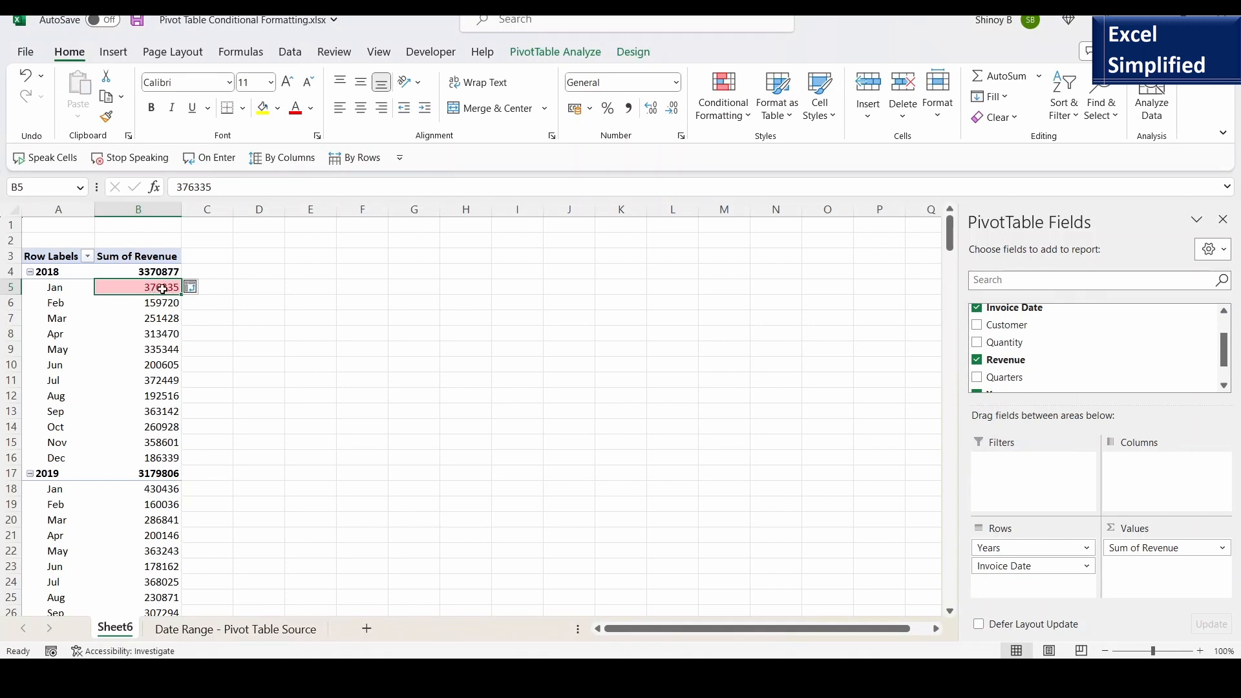
pyautogui.click(208, 288)
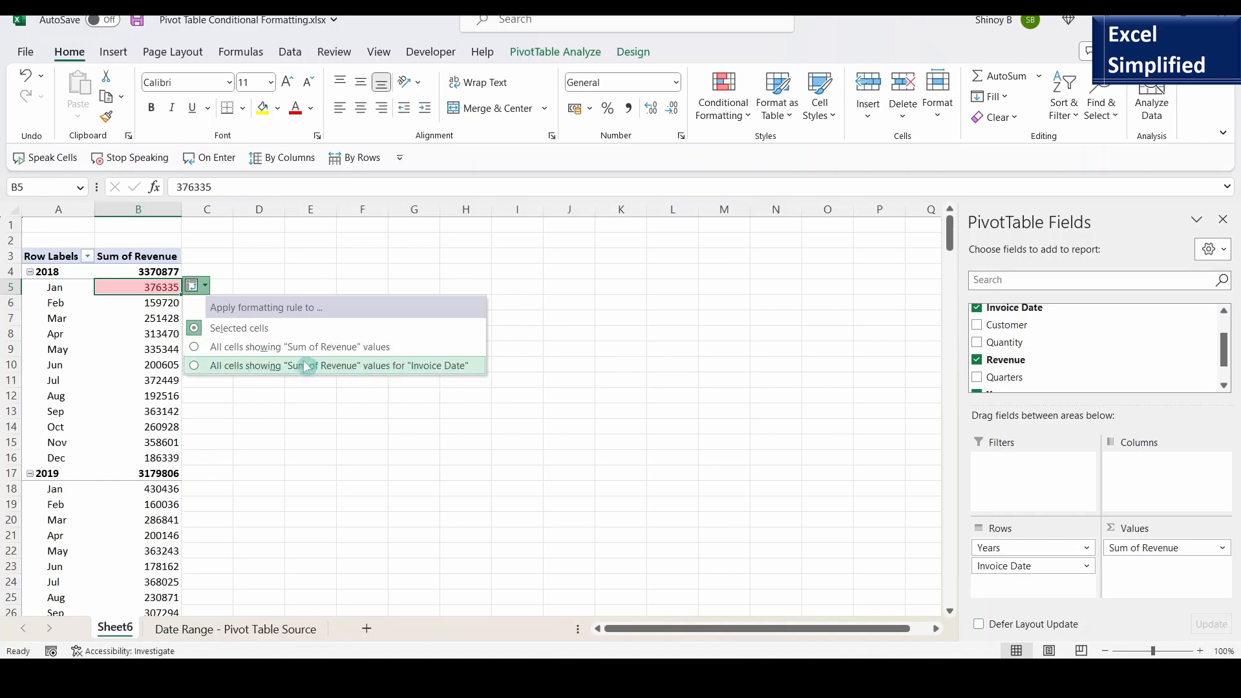
pyautogui.click(195, 347)
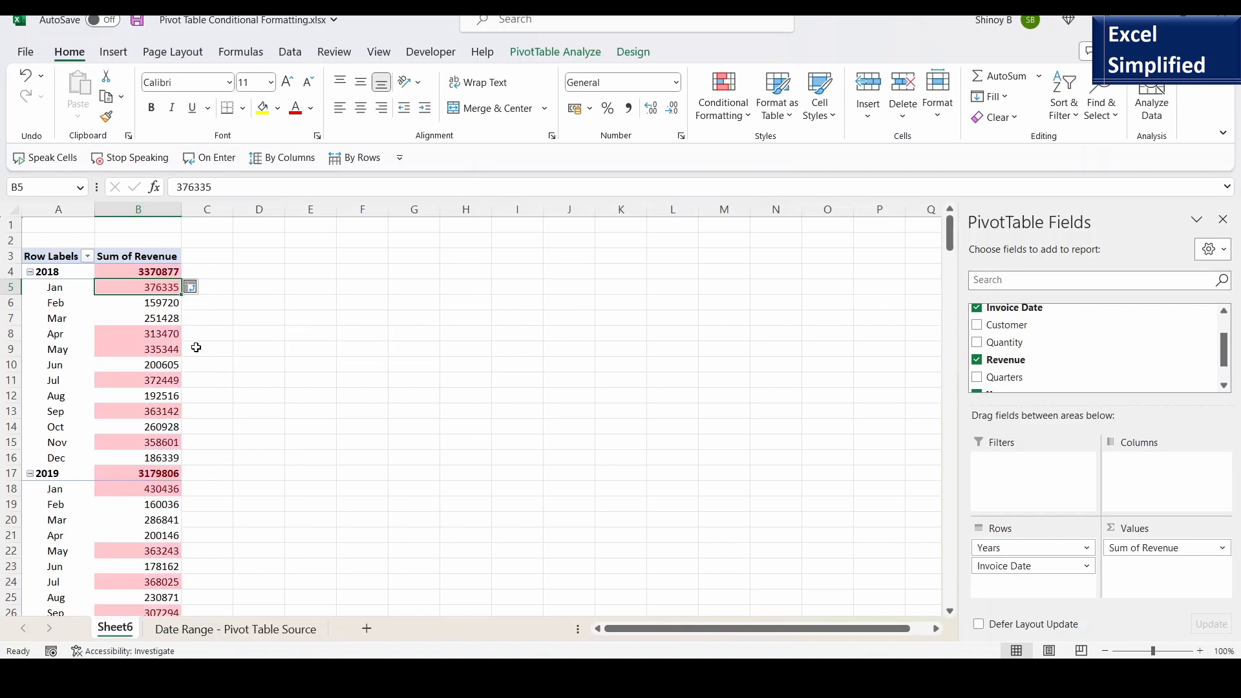
# Compare the formatting of the 2018 and 2019 totals with their January revenues, and undo the Greater Than conditional formatting.
pyautogui.click(153, 271)
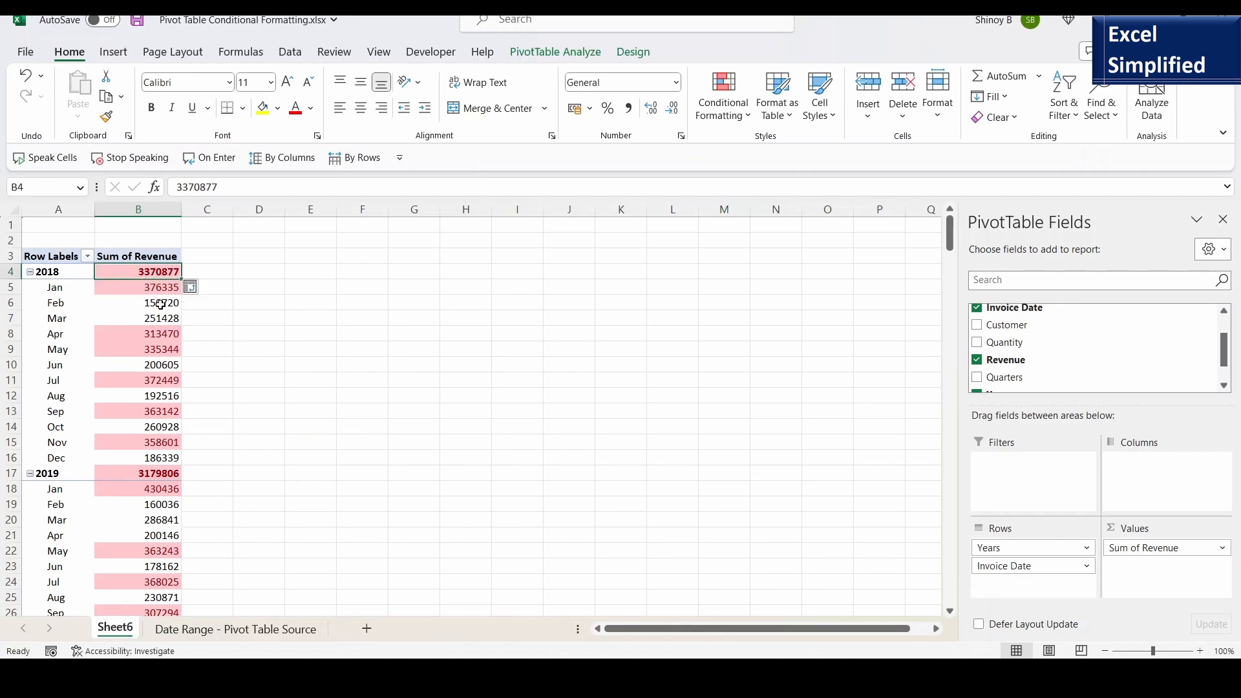
pyautogui.click(150, 288)
pyautogui.scroll(-1, 157, 429)
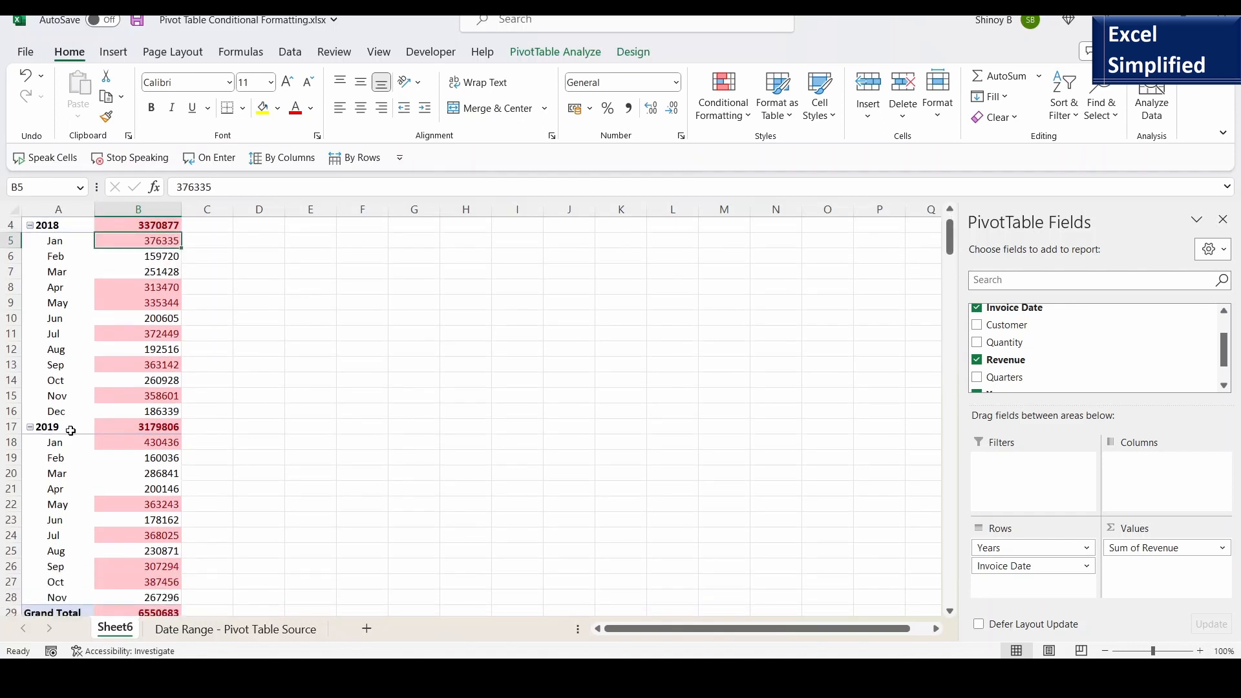
pyautogui.click(152, 428)
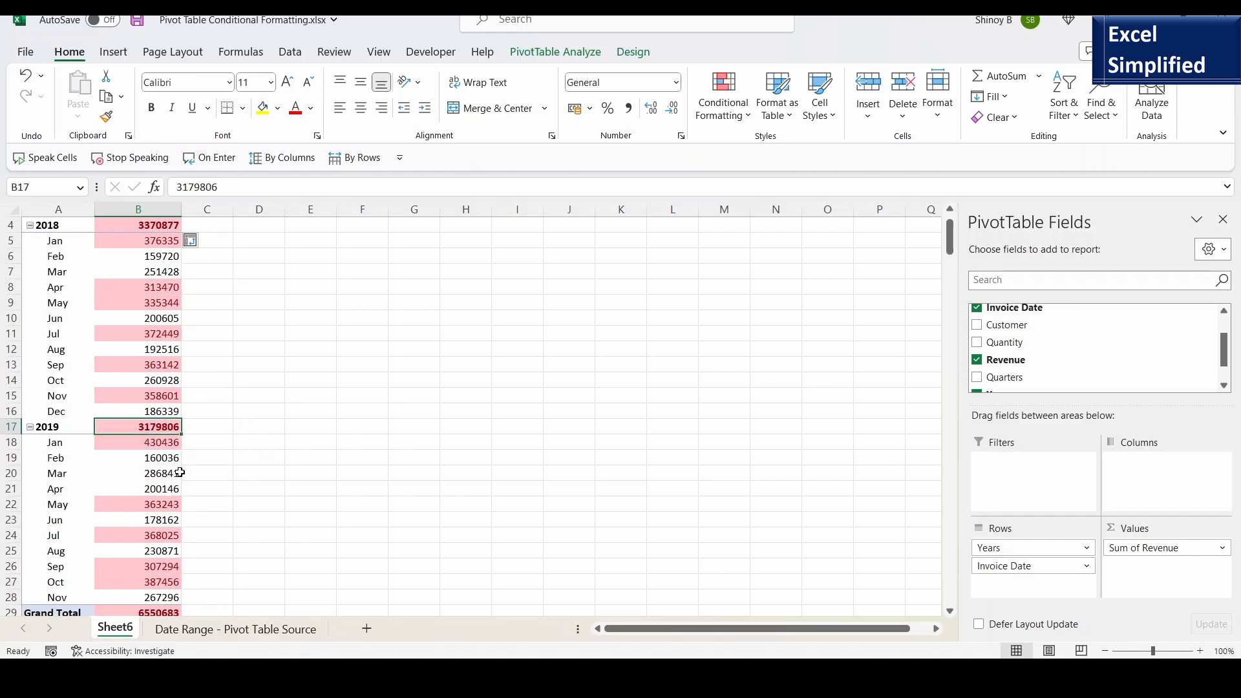
pyautogui.scroll(-1, 168, 446)
pyautogui.click(140, 393)
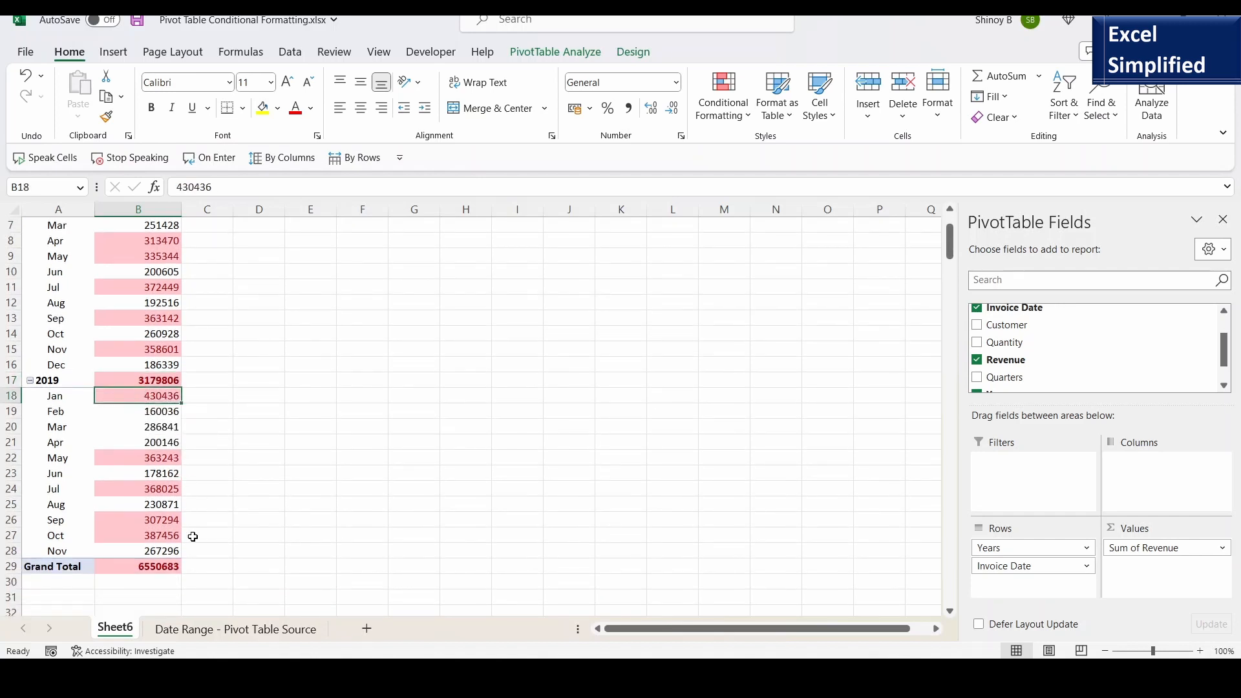
pyautogui.hotkey('ctrl', 'z')
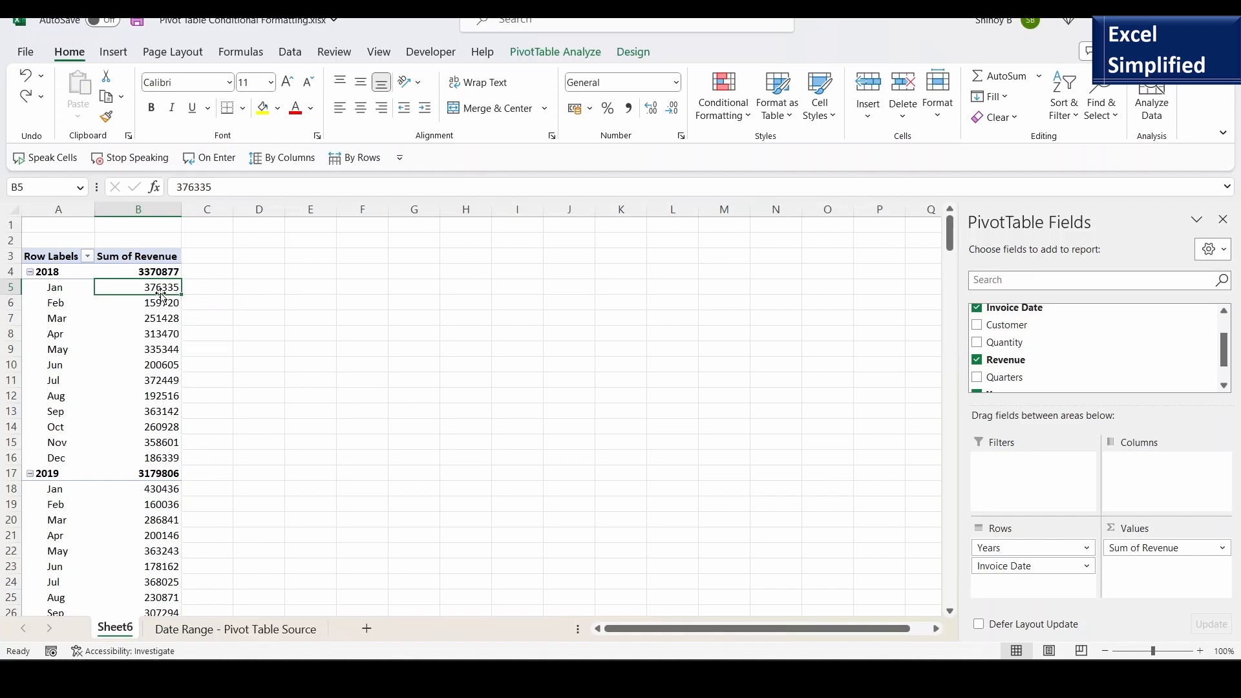
# Add a Less Than 200000 conditional formatting rule with Light Red Fill with Dark Red Text to the January 2018 revenue in B5.
pyautogui.click(746, 116)
pyautogui.moveTo(801, 150)
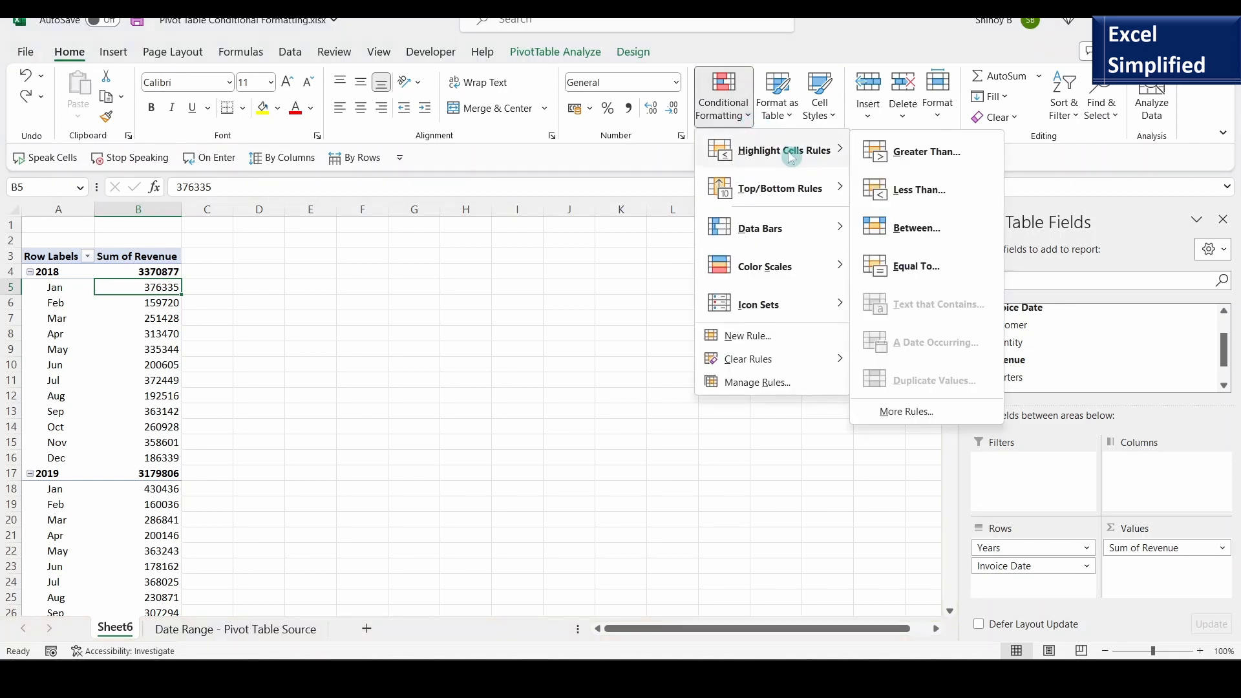
pyautogui.click(918, 190)
pyautogui.write('200000')
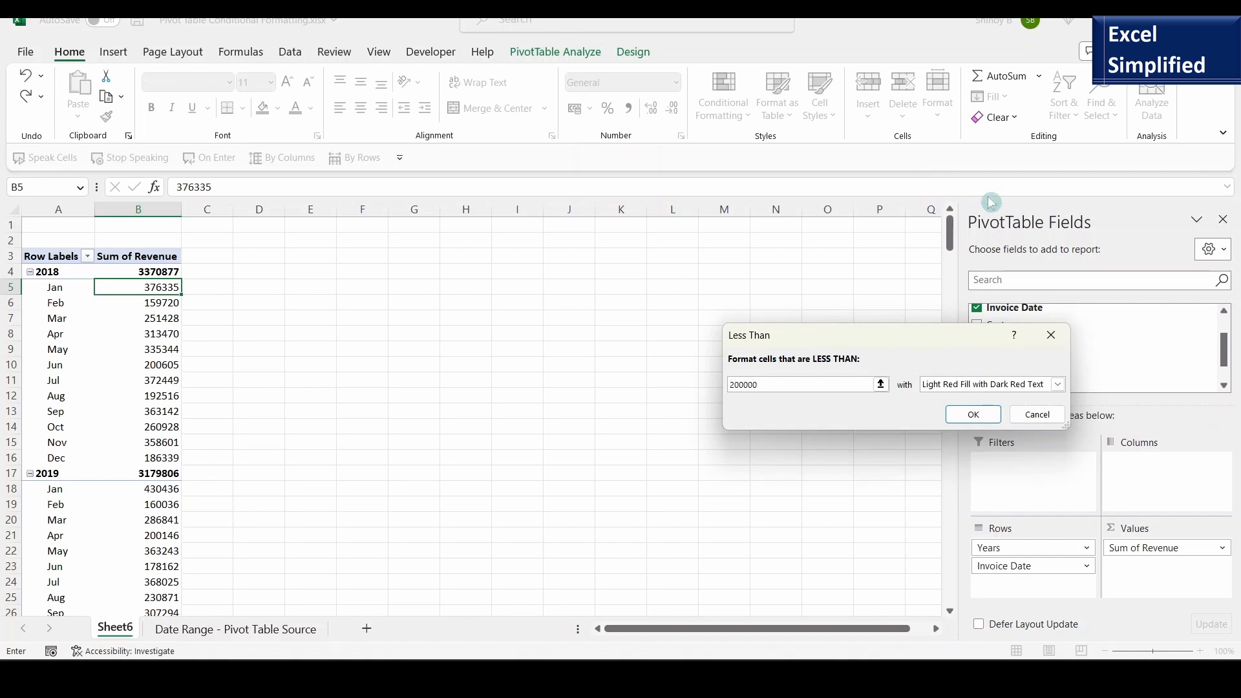
pyautogui.click(970, 414)
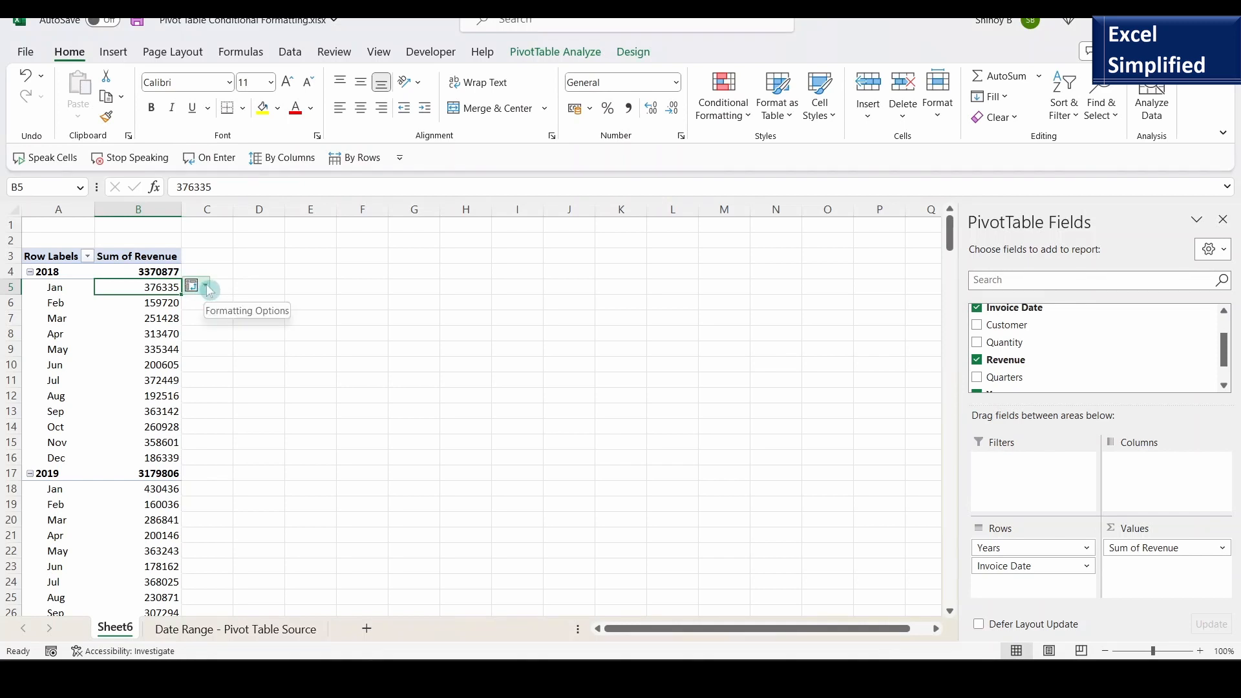
pyautogui.click(208, 289)
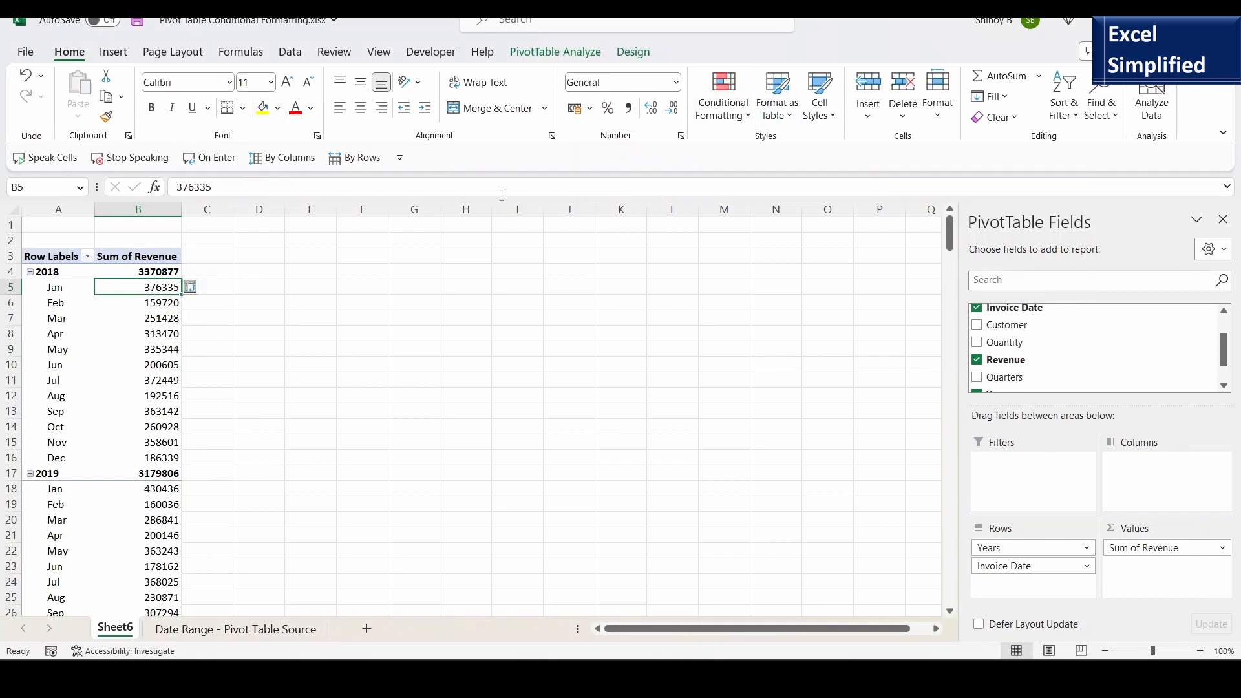
# Edit the Less Than 200000 rule to apply to all cells showing "Sum of Revenue" values for "Invoice Date".
pyautogui.click(749, 116)
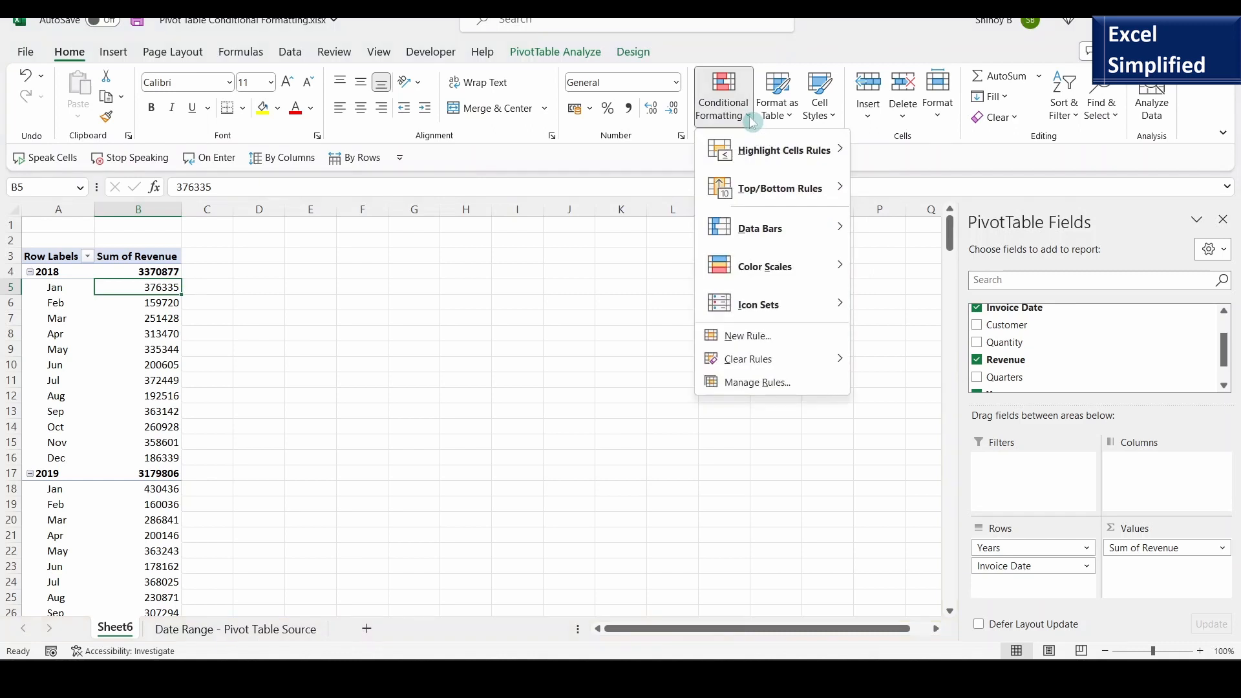
pyautogui.click(767, 386)
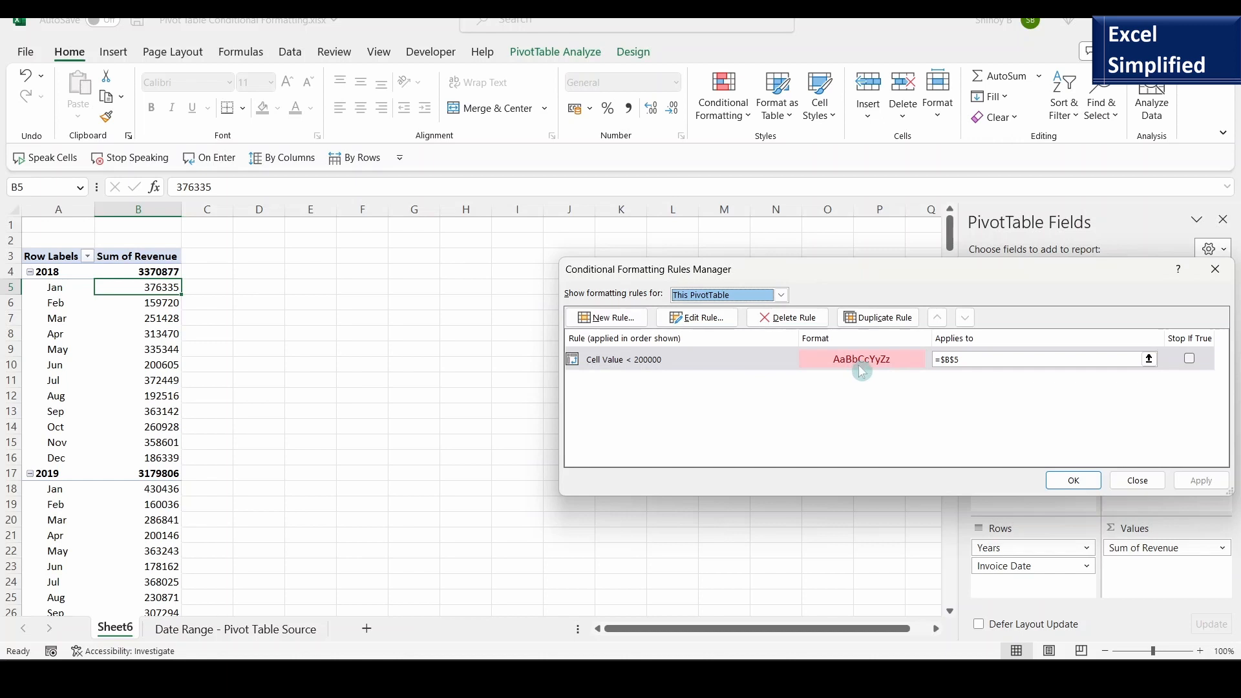
pyautogui.click(758, 366)
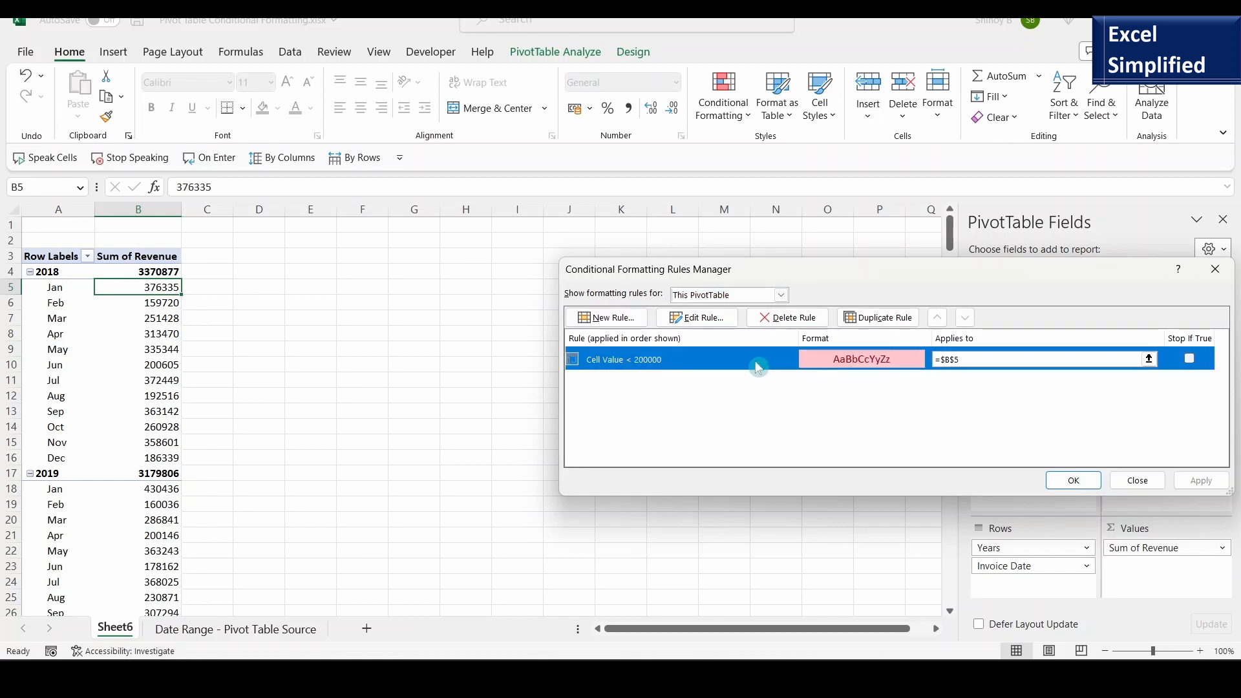
pyautogui.click(709, 318)
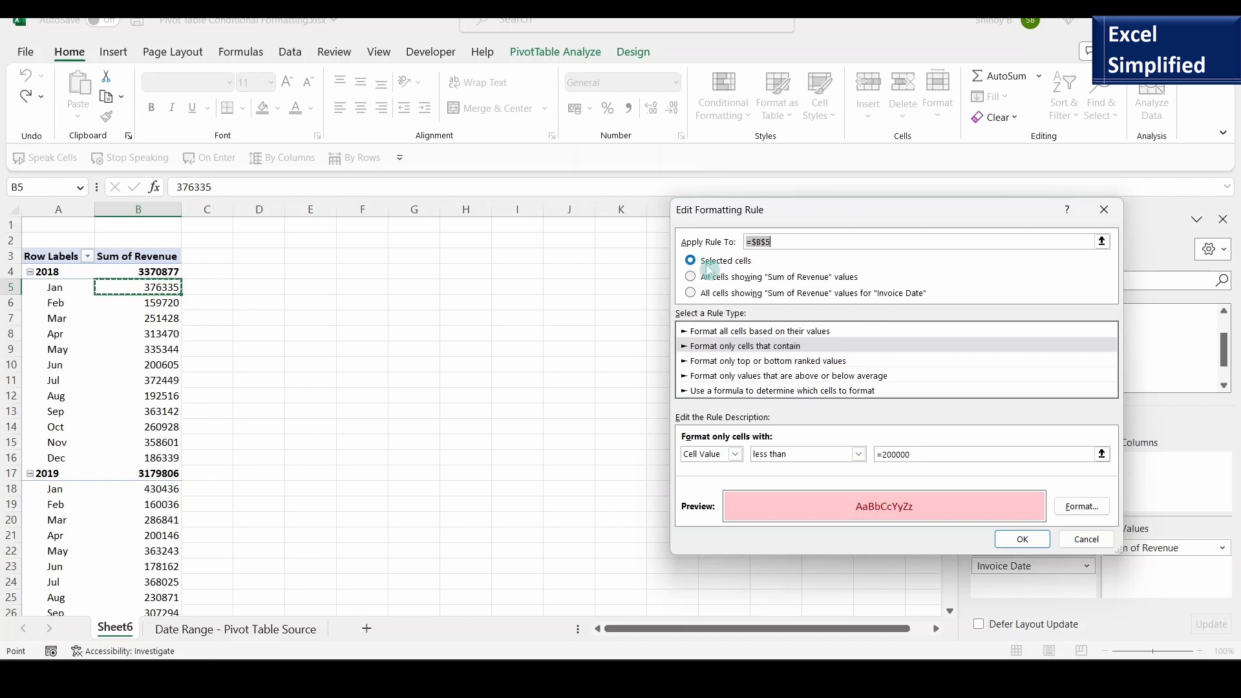
pyautogui.click(690, 293)
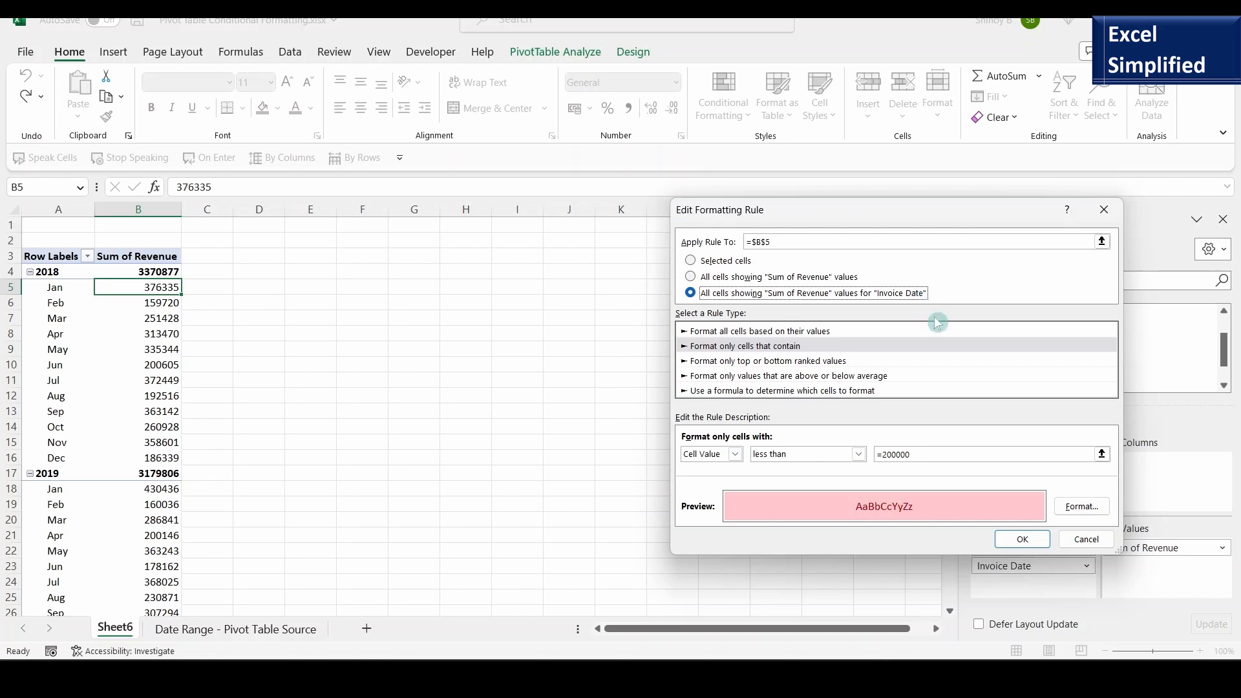
pyautogui.click(1027, 540)
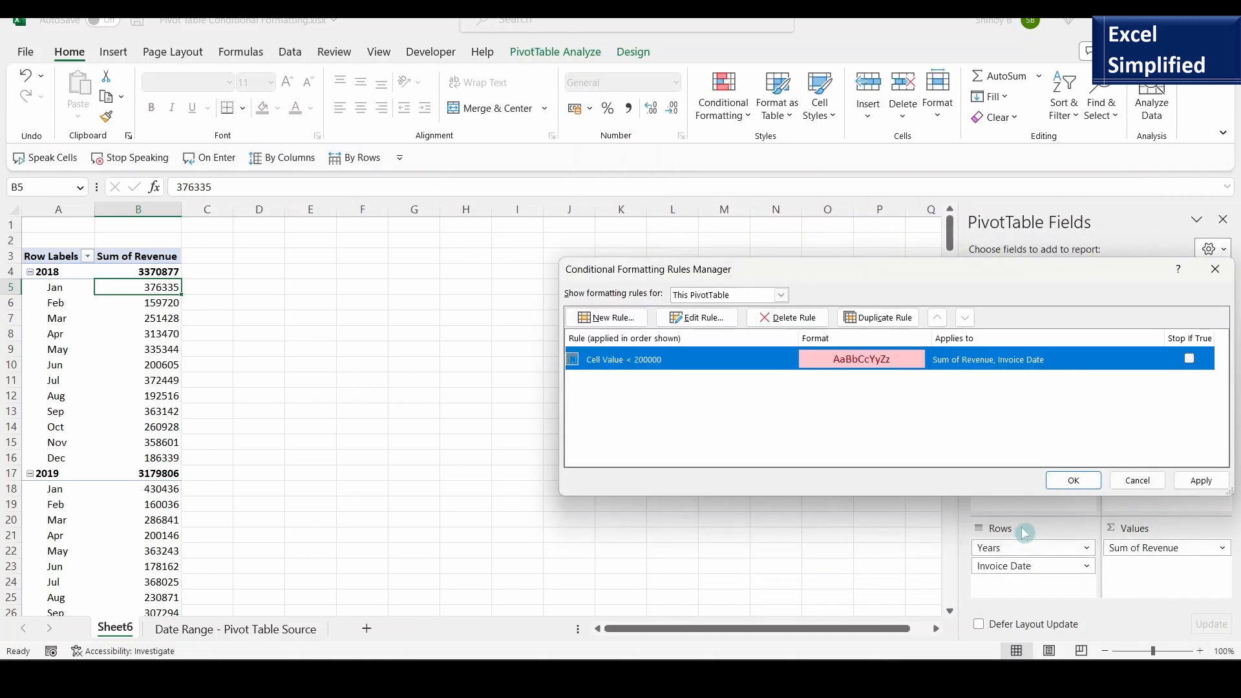
pyautogui.click(1200, 482)
pyautogui.click(1069, 481)
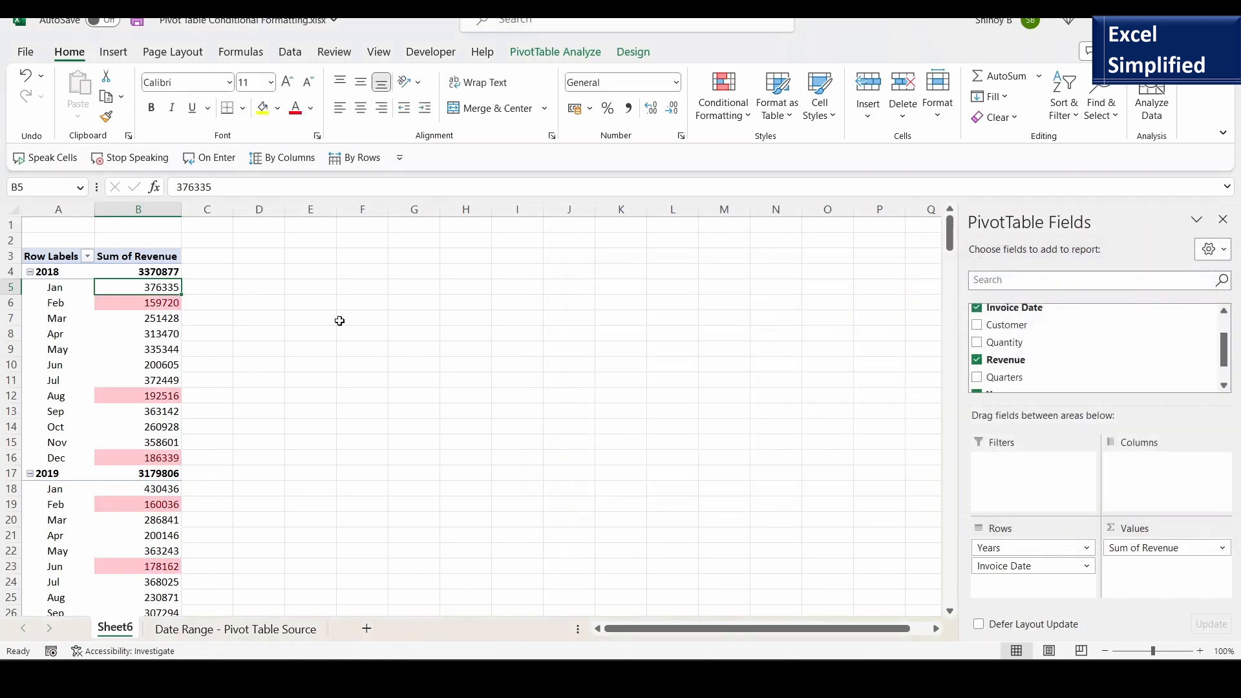
# Check the formatting of the monthly revenues from January 2018 through the end of 2019.
pyautogui.scroll(-2, 187, 339)
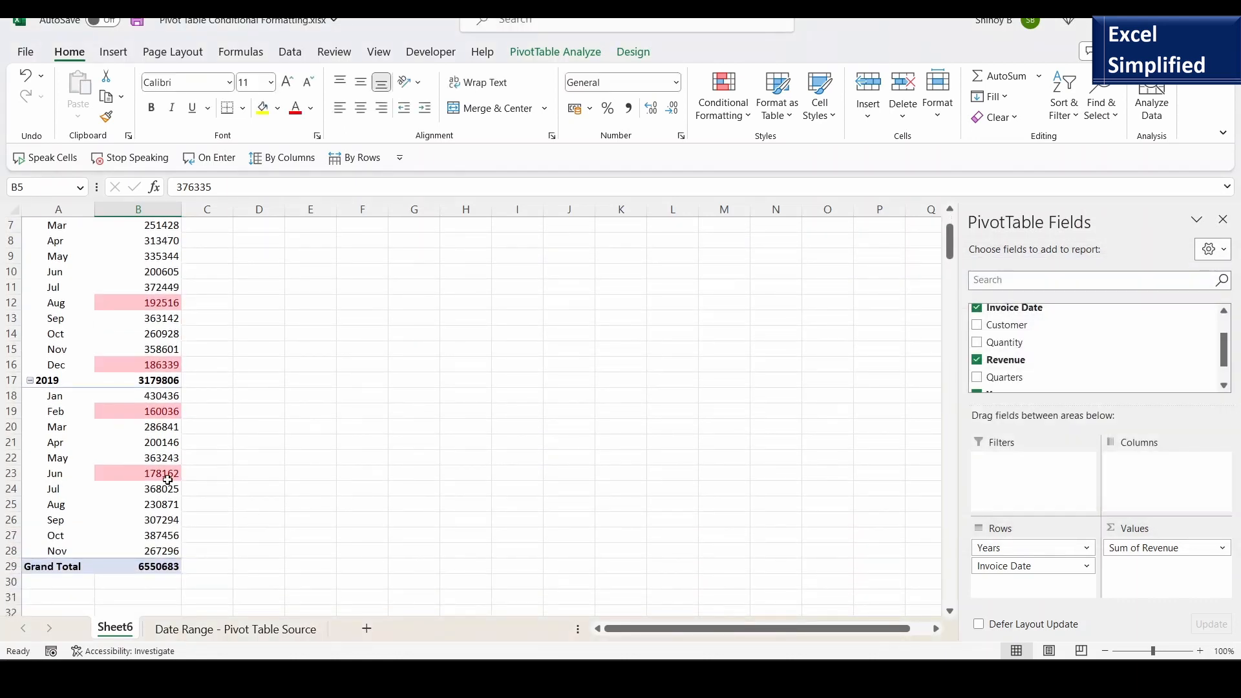
pyautogui.scroll(2, 167, 479)
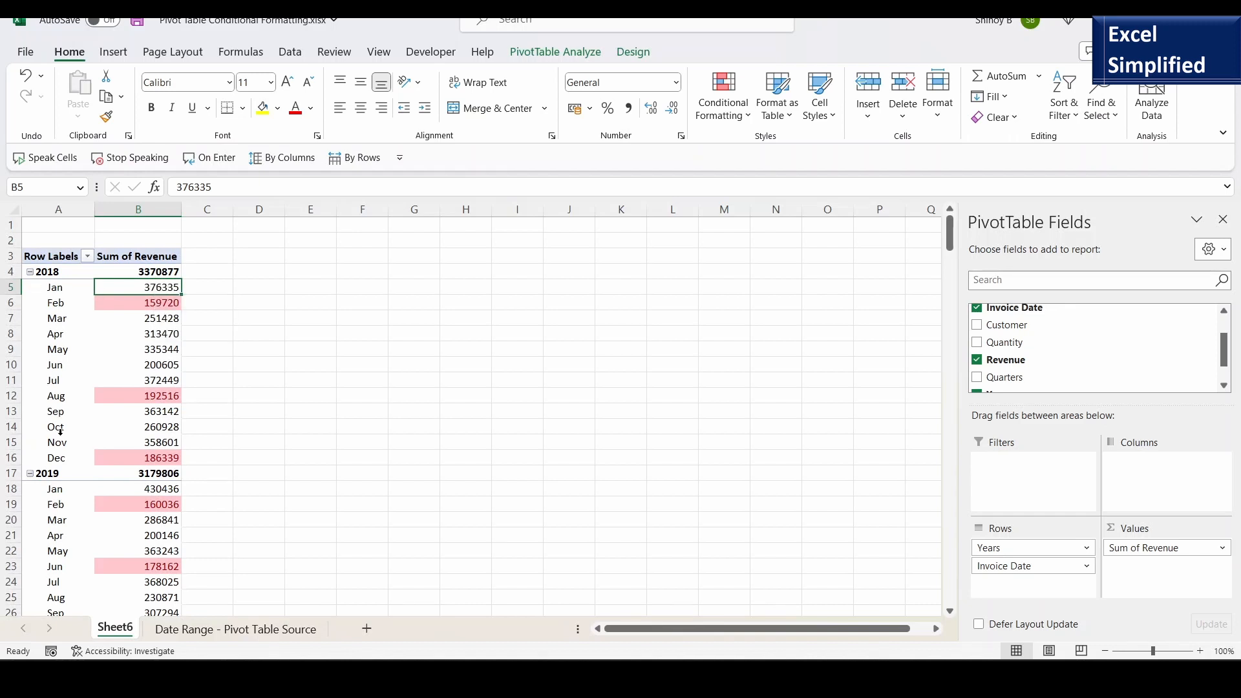
pyautogui.scroll(-2, 170, 443)
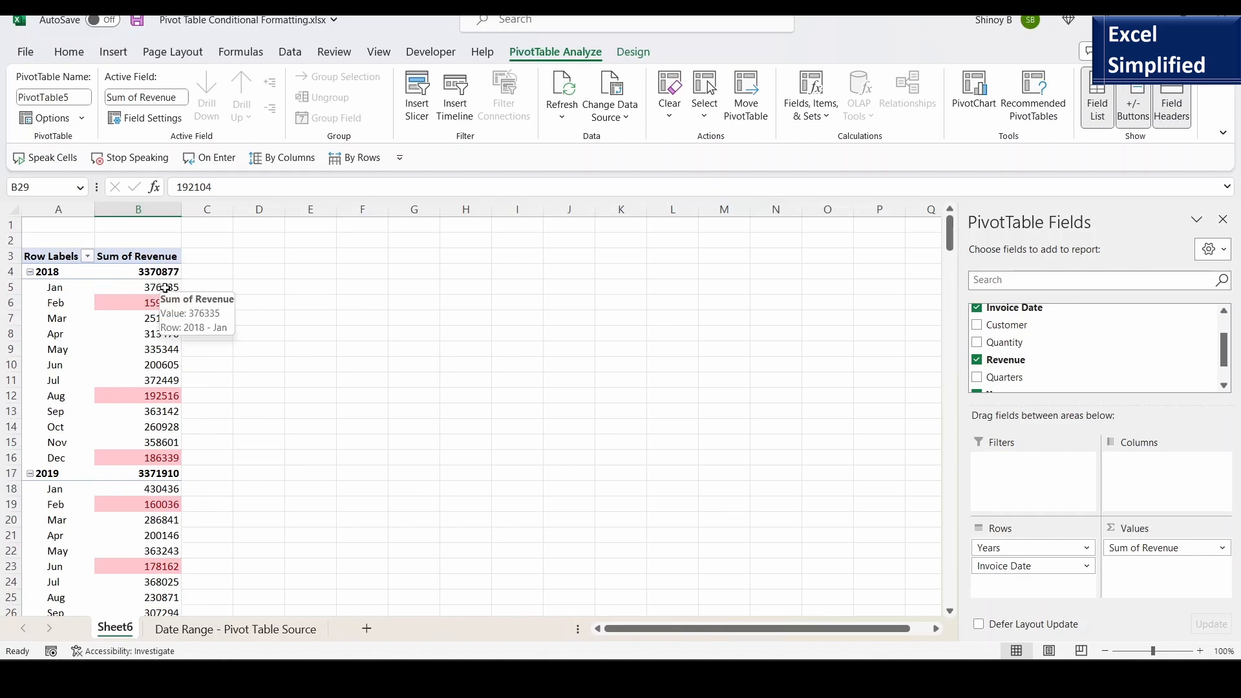
# Edit the existing rule's reference cell to B4 so its scope covers "Sum of Revenue" values for "Years".
pyautogui.click(165, 287)
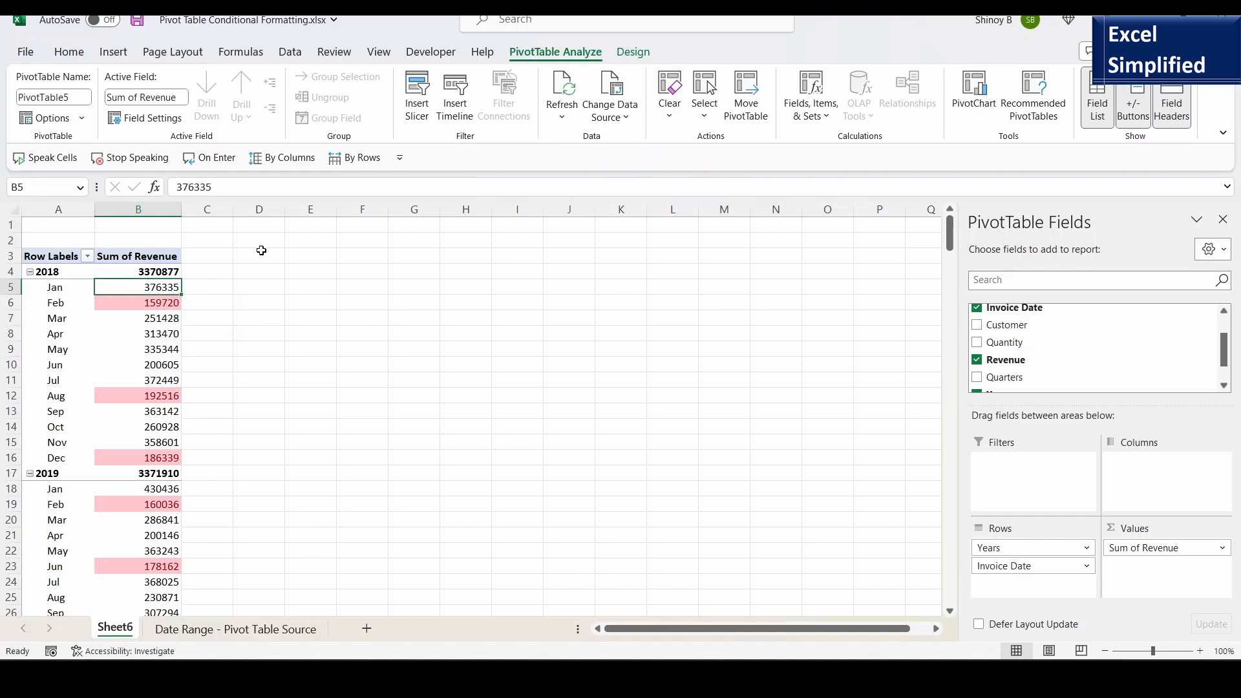
pyautogui.click(70, 52)
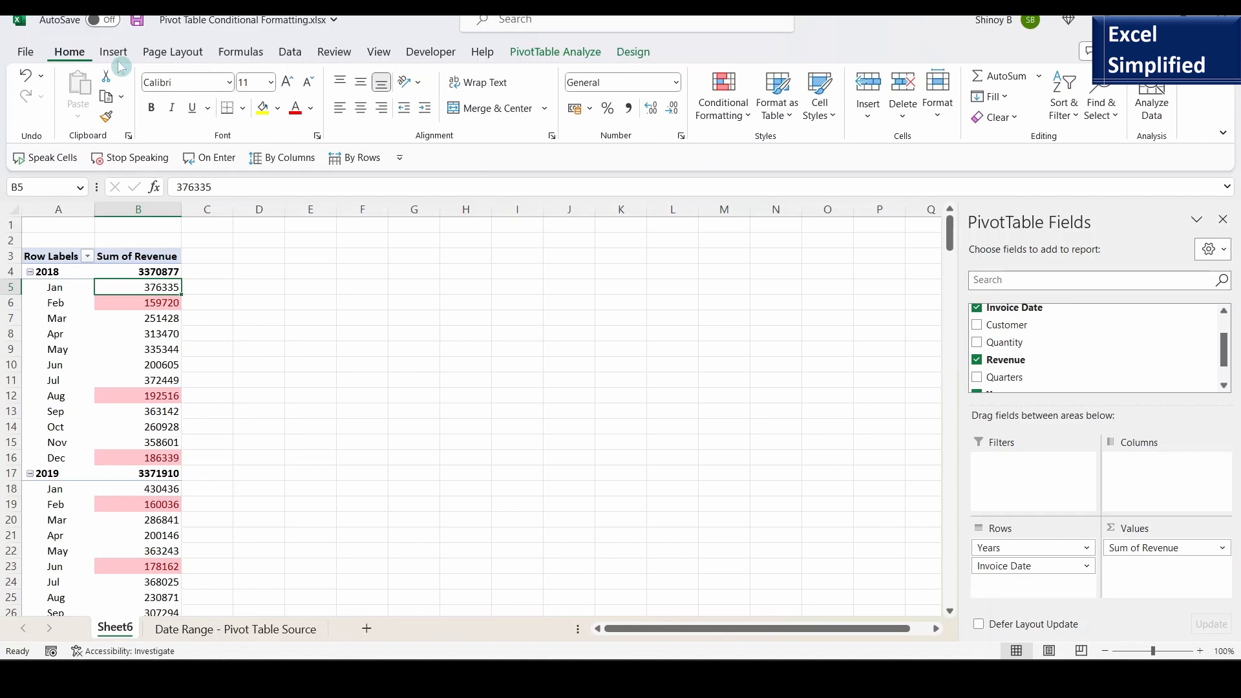
pyautogui.click(747, 116)
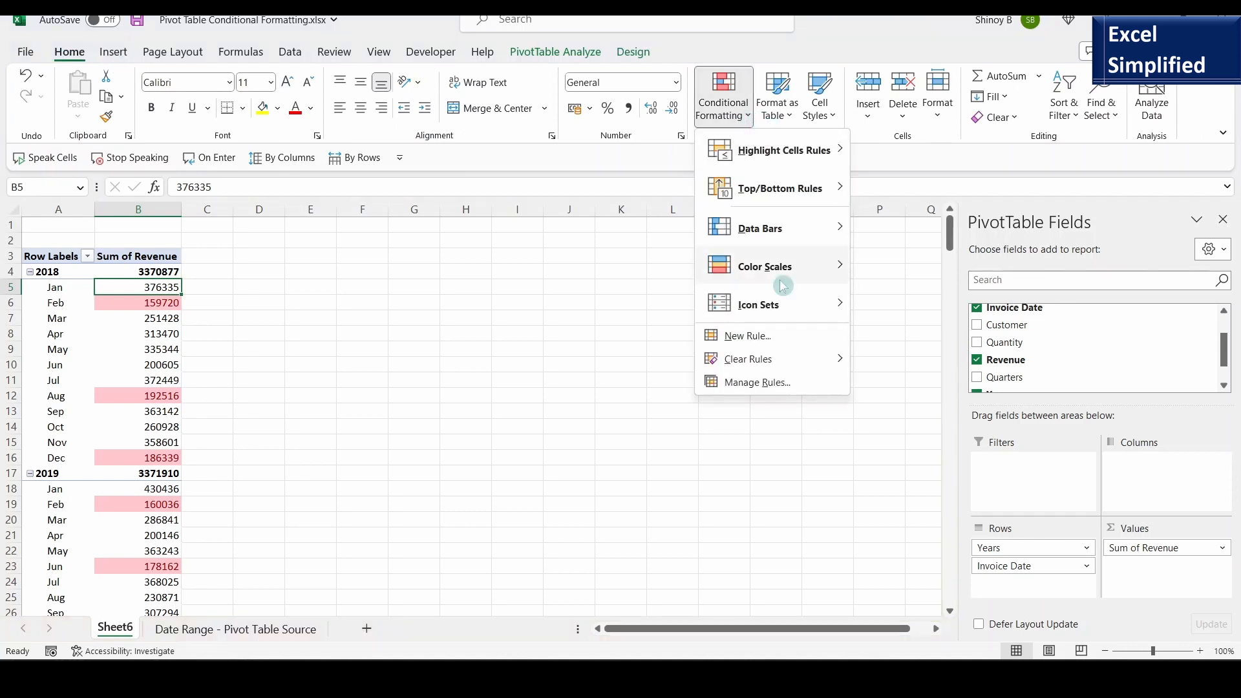
pyautogui.click(769, 383)
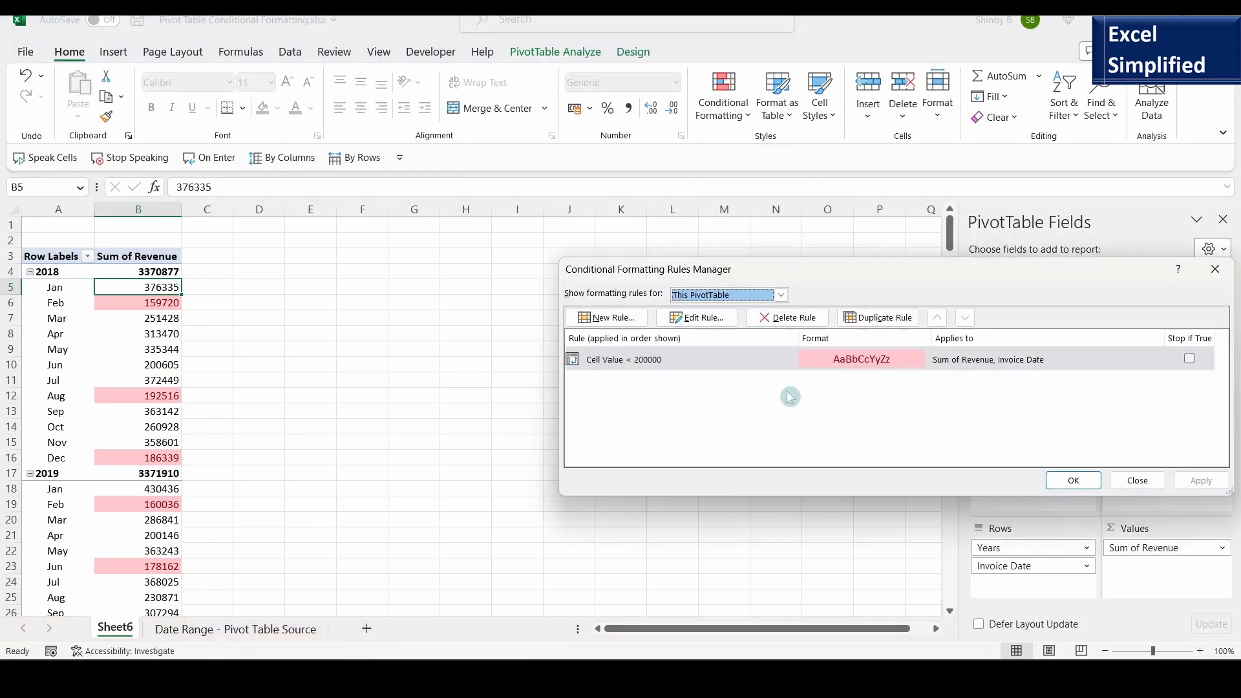
pyautogui.click(686, 363)
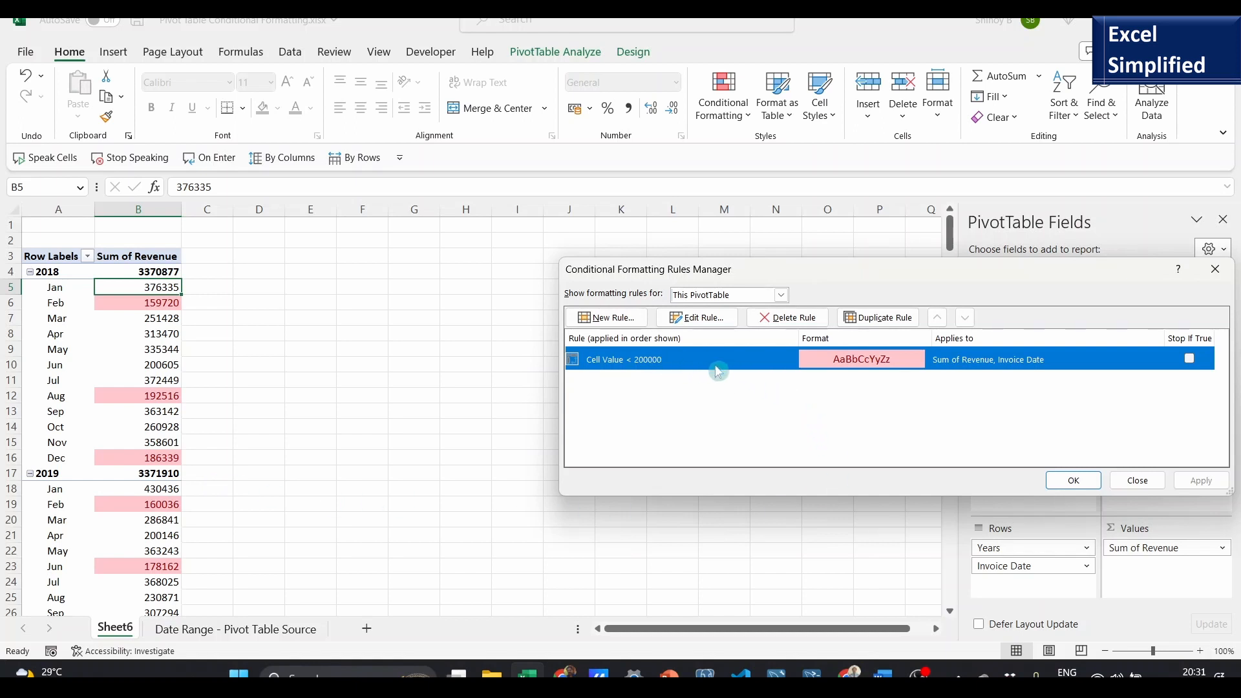
pyautogui.click(695, 318)
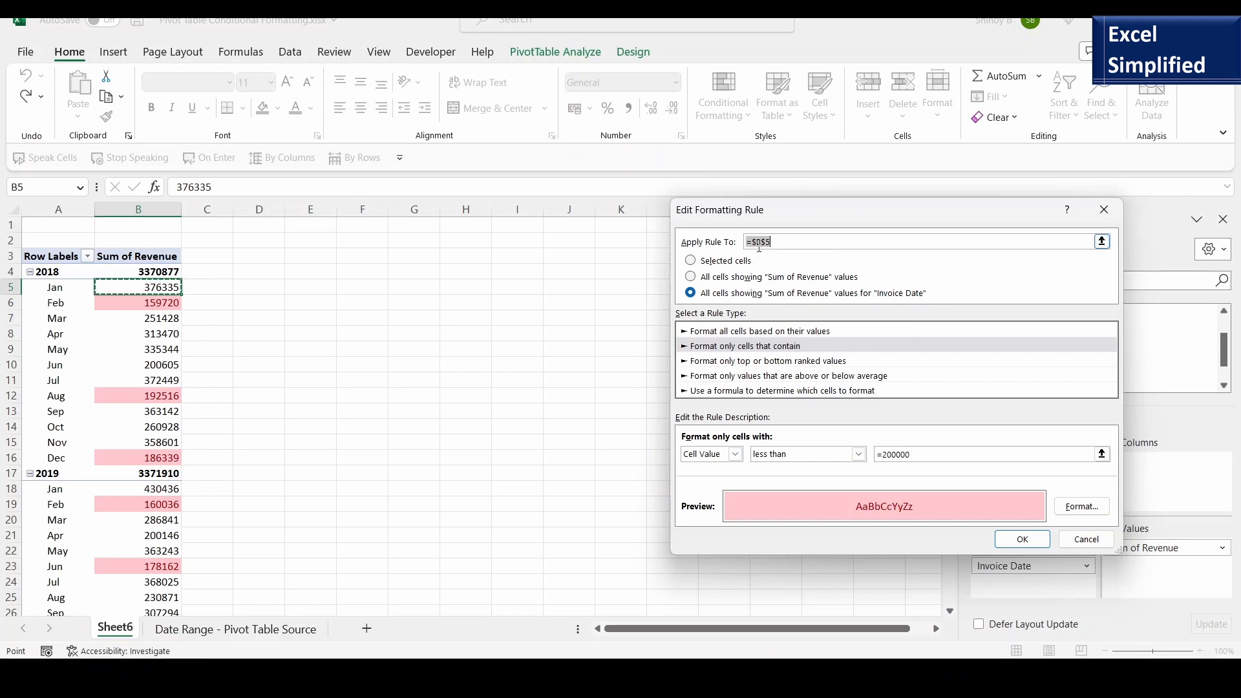
pyautogui.click(1102, 242)
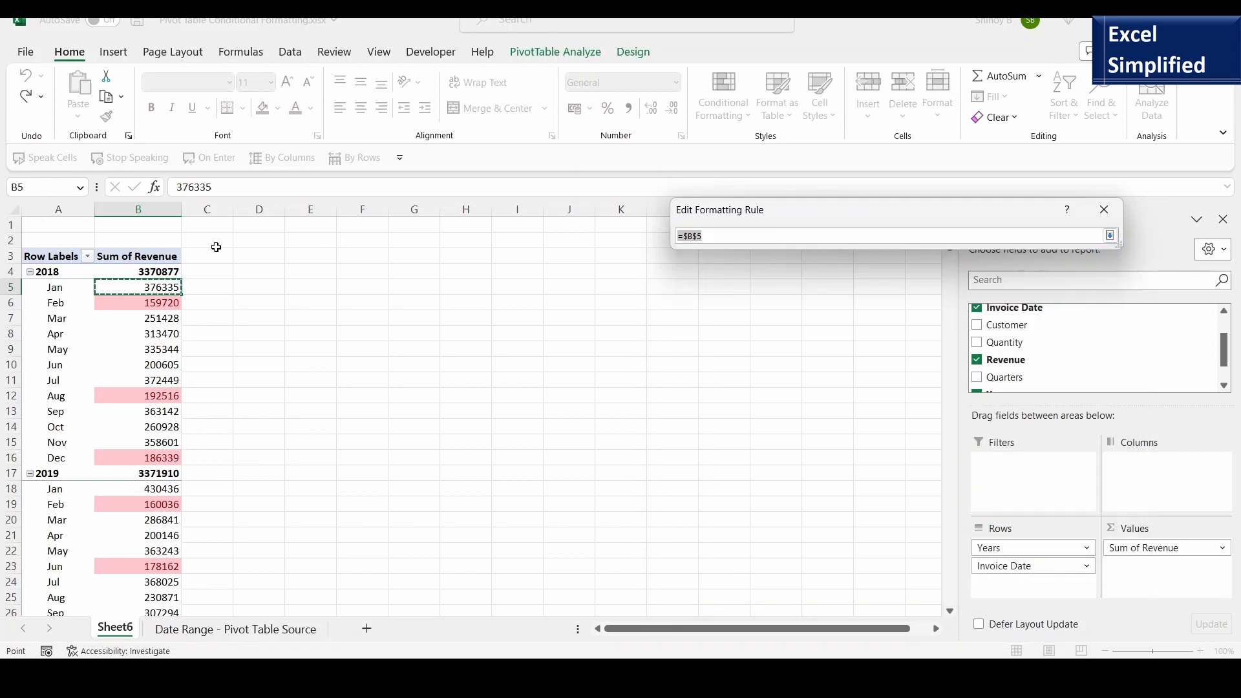
pyautogui.click(158, 274)
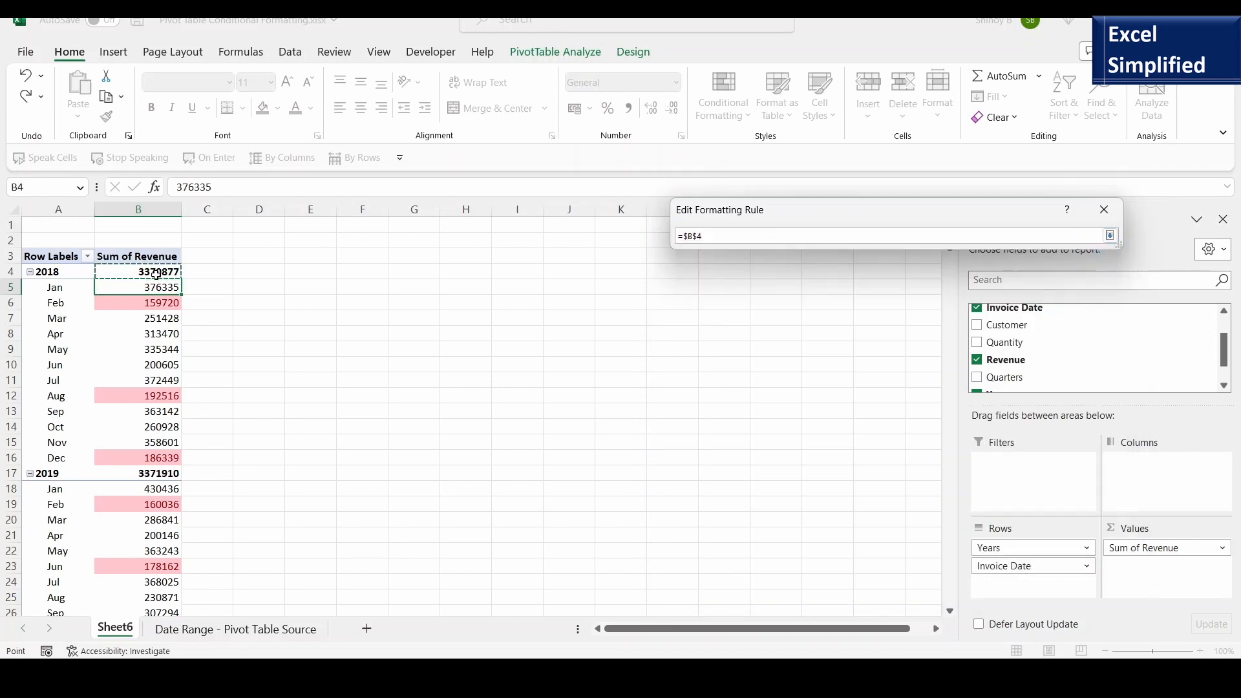
pyautogui.click(1110, 236)
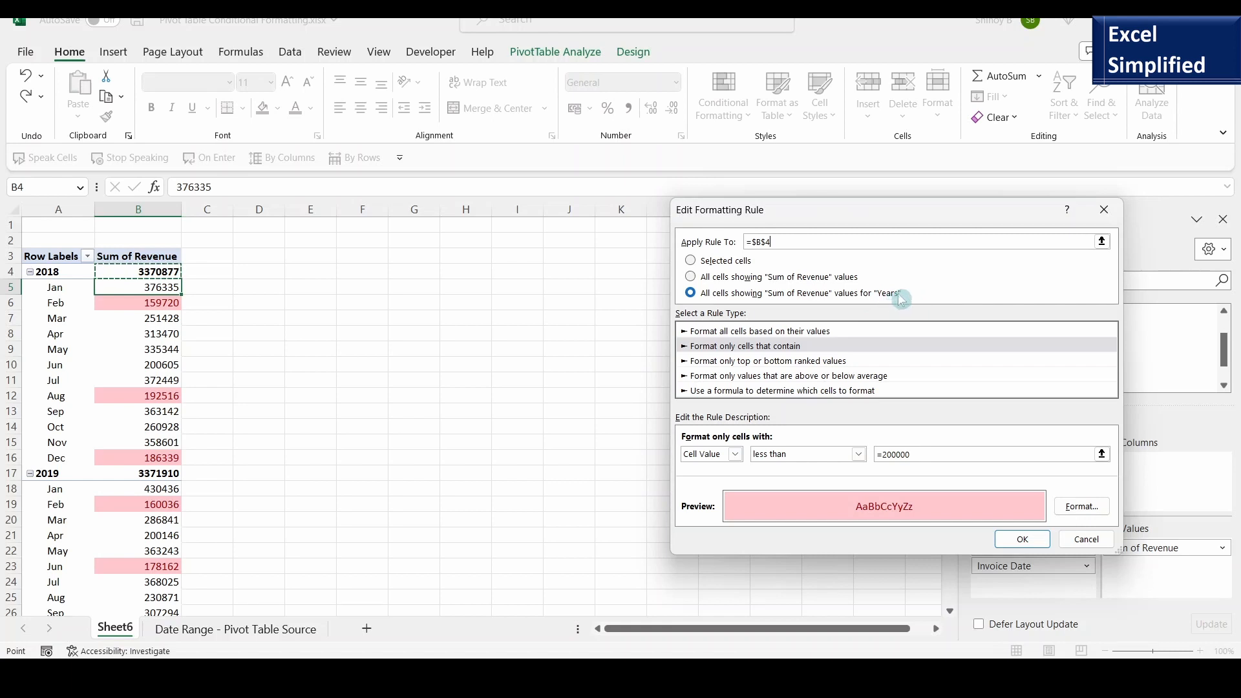
# Change the rule's condition to greater than 3371000 and apply it to the pivot table.
pyautogui.click(858, 454)
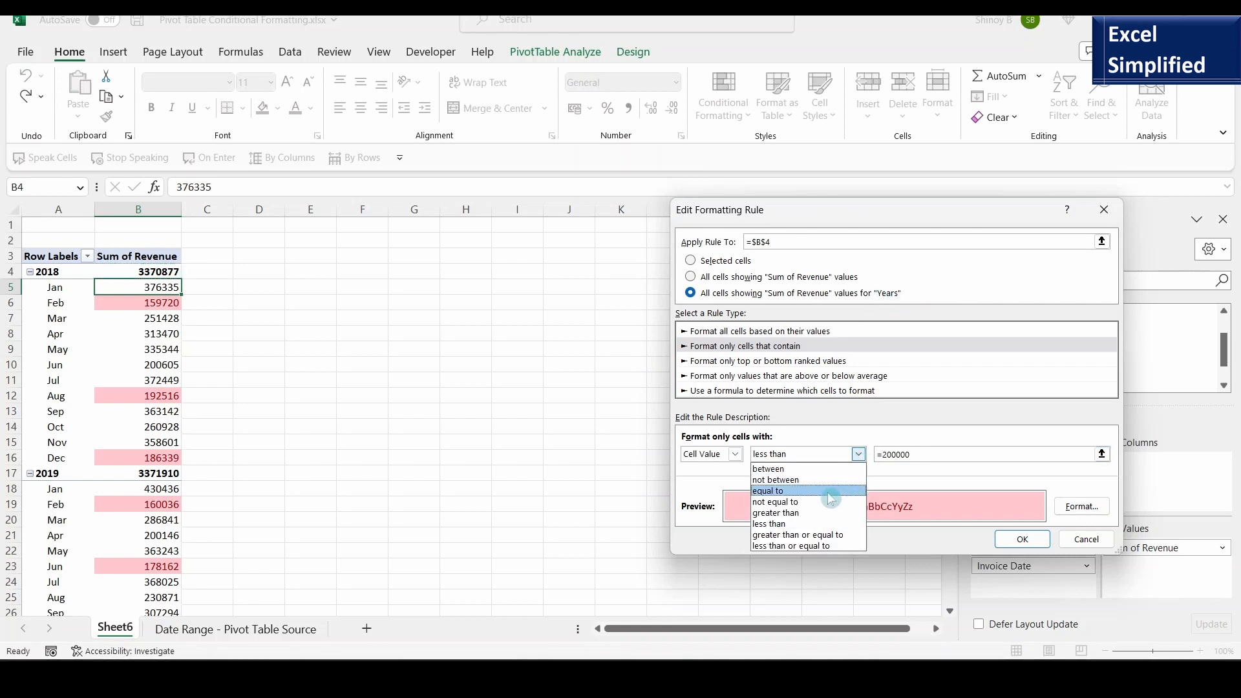
pyautogui.click(812, 512)
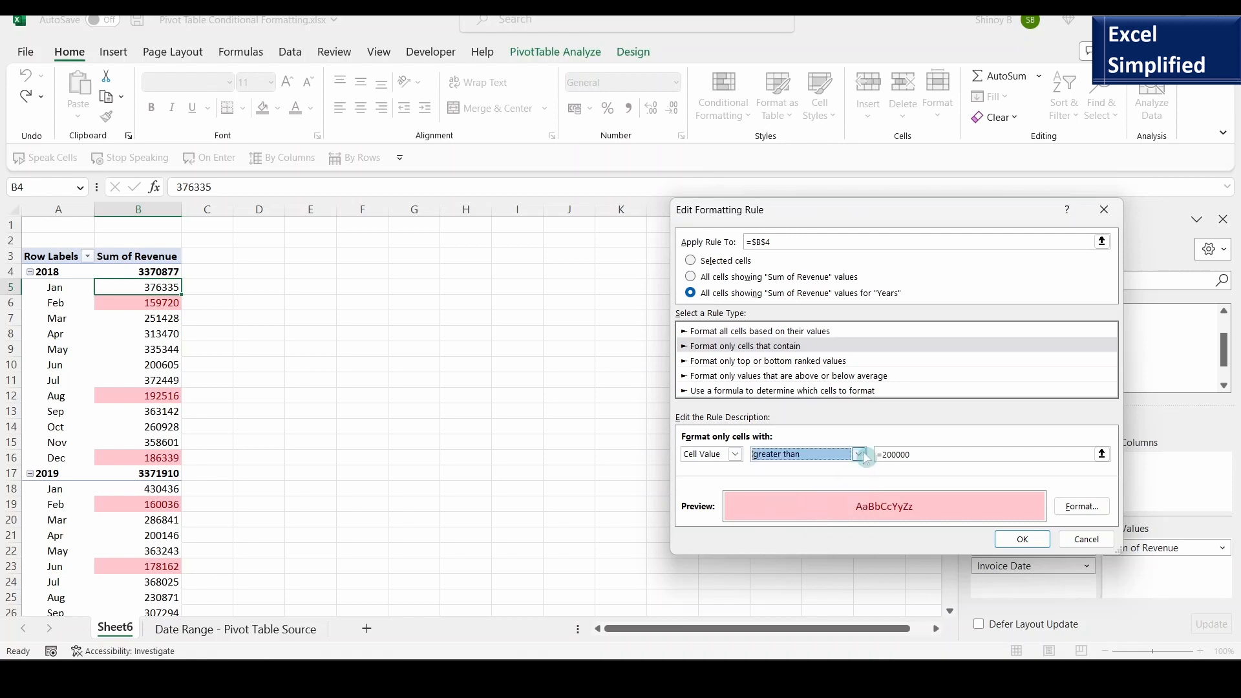
pyautogui.doubleClick(898, 454)
pyautogui.write('3371000')
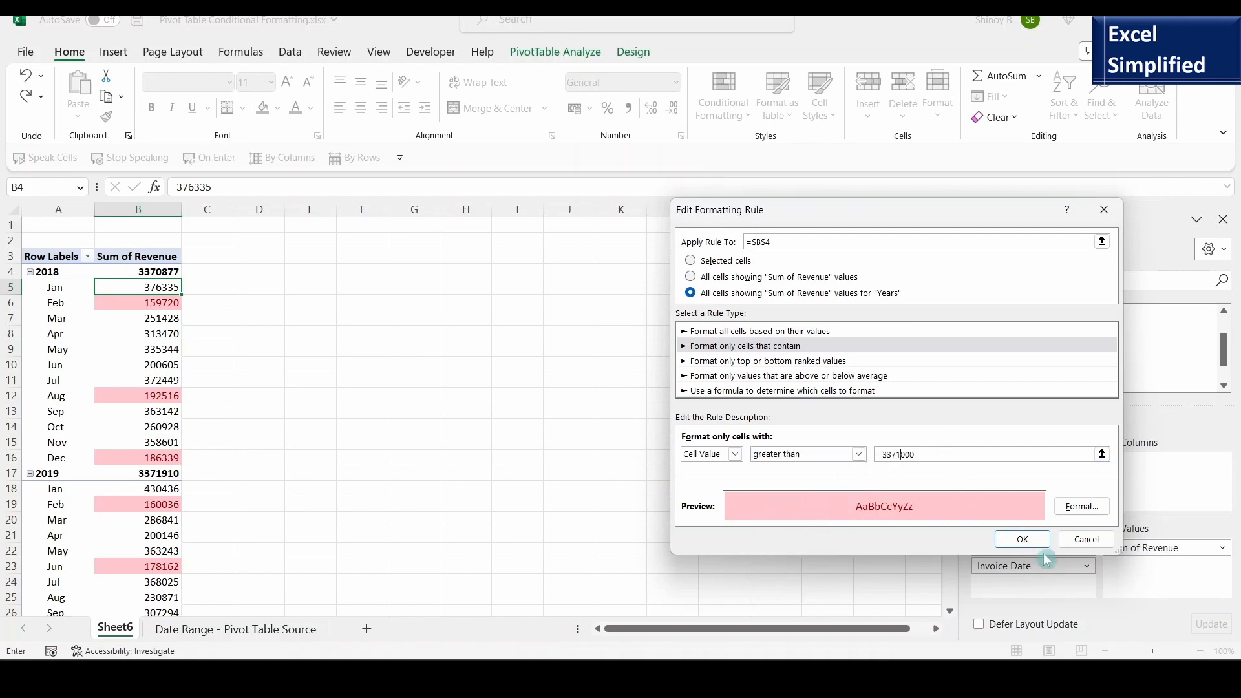
pyautogui.click(1022, 539)
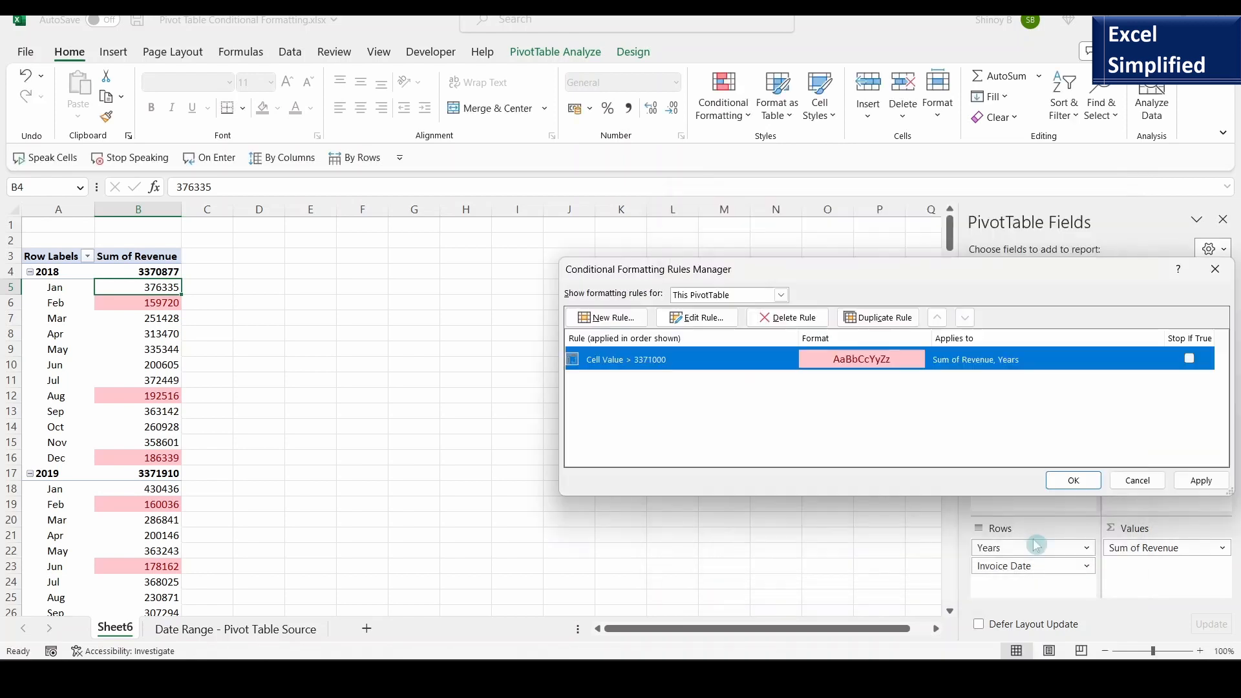
pyautogui.click(1207, 481)
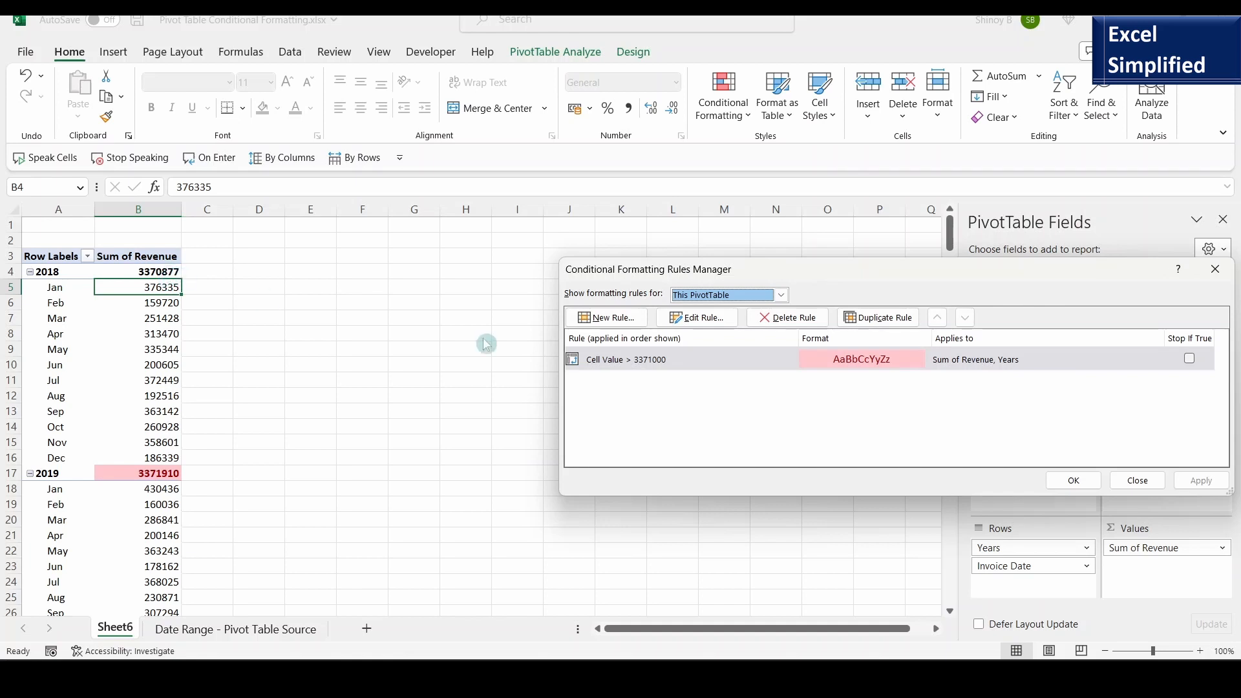
pyautogui.click(1114, 483)
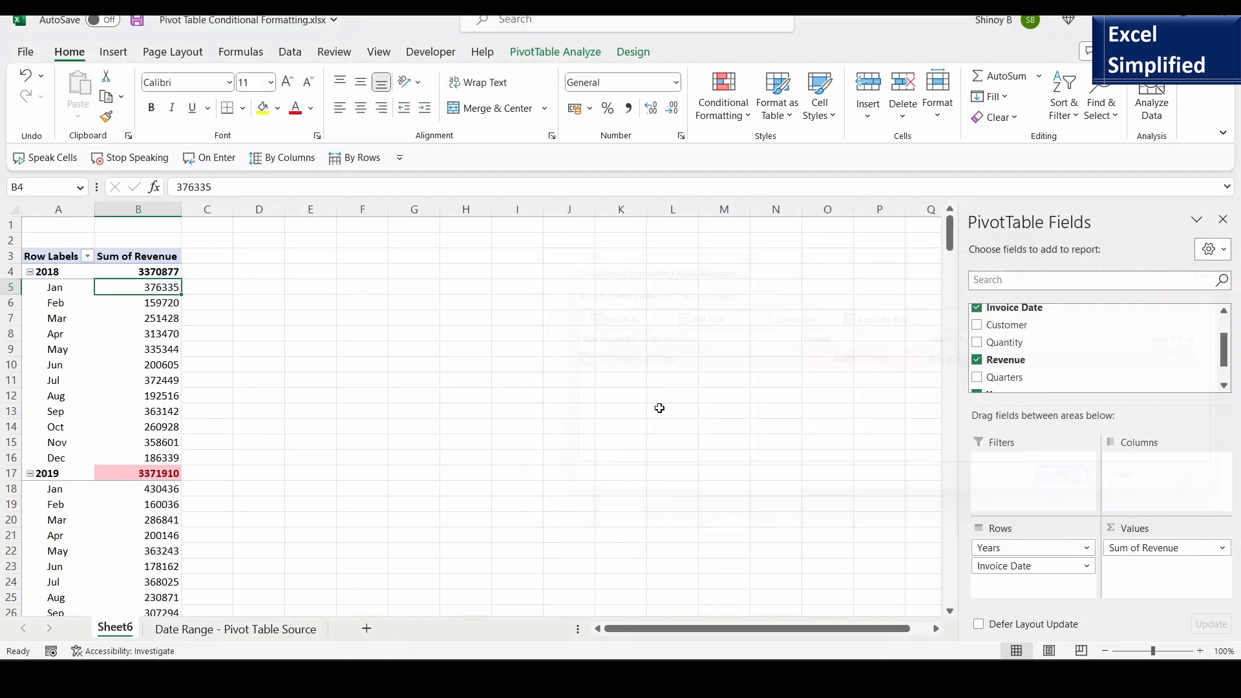
# Compare the formatting of the 2018 and 2019 yearly revenue totals.
pyautogui.click(166, 272)
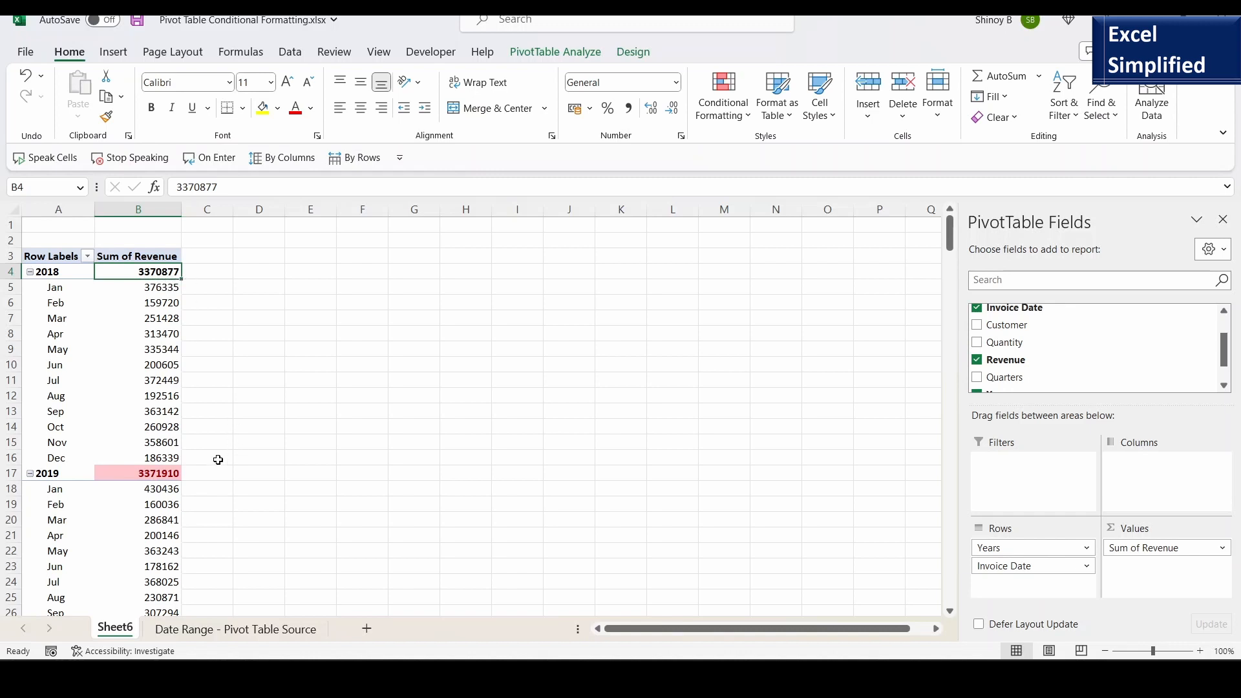
pyautogui.click(170, 475)
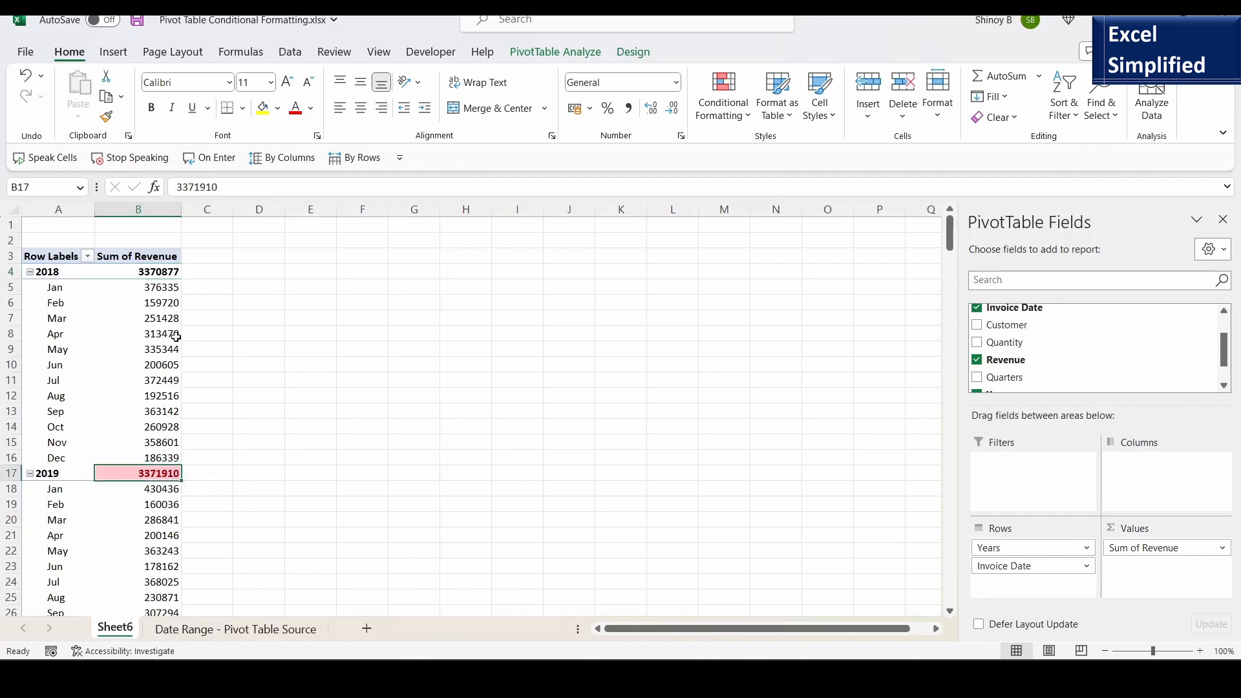
pyautogui.click(159, 273)
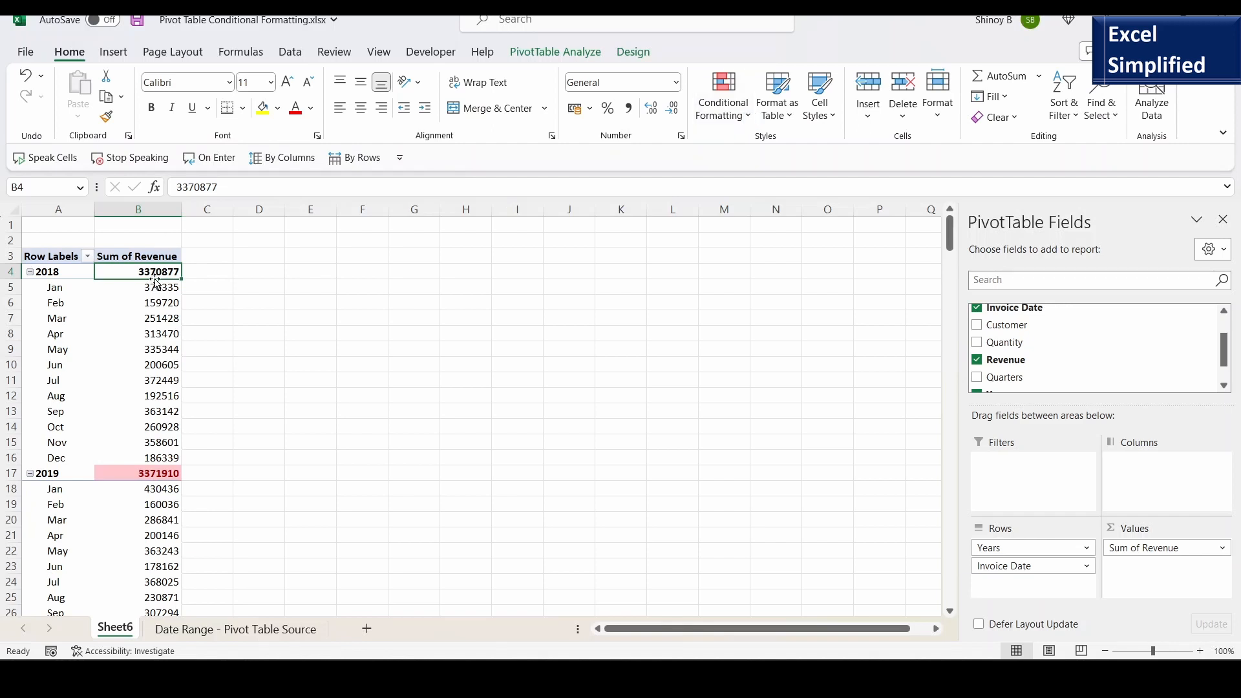
# Edit the rule's reference cell to B5 so its scope covers "Sum of Revenue" values for "Invoice Date".
pyautogui.click(750, 118)
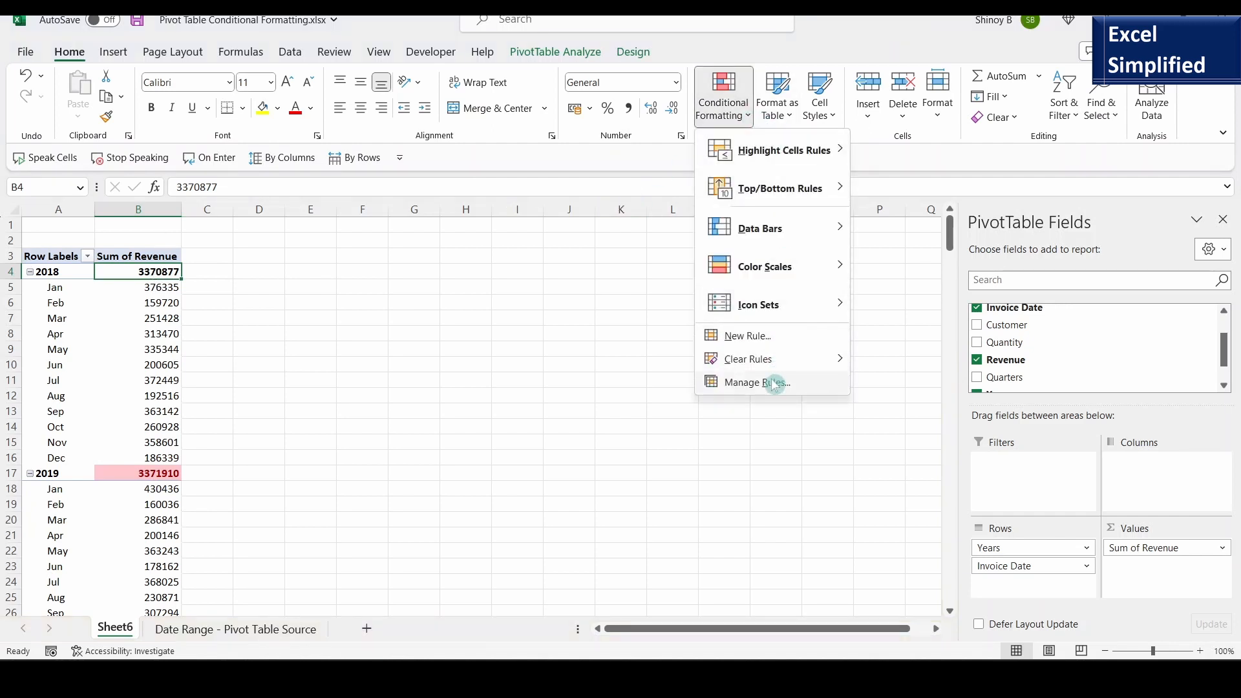
pyautogui.click(772, 382)
pyautogui.click(642, 360)
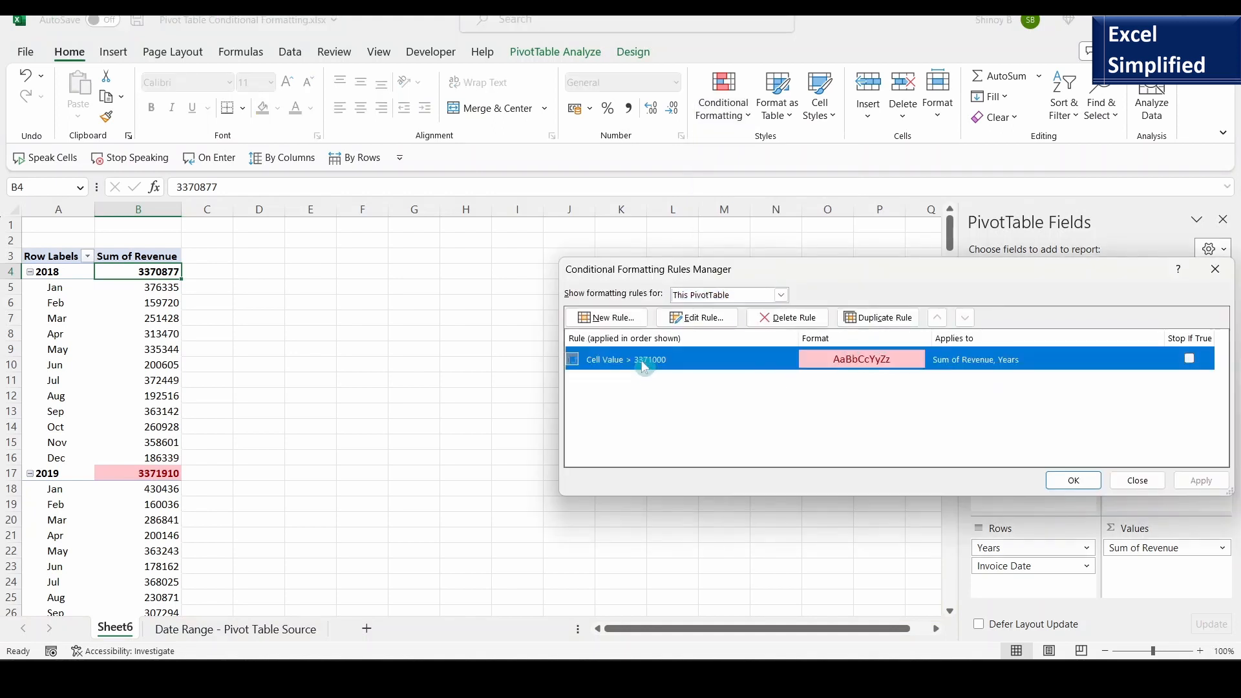
pyautogui.click(710, 321)
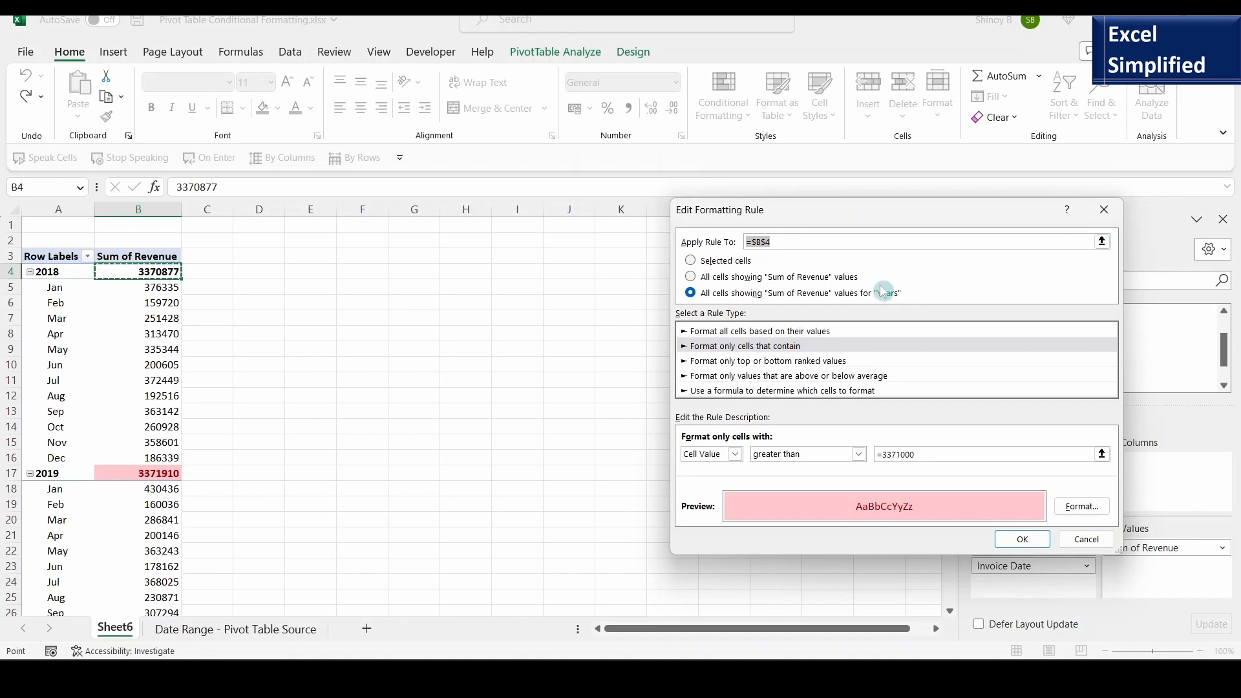
pyautogui.click(1102, 241)
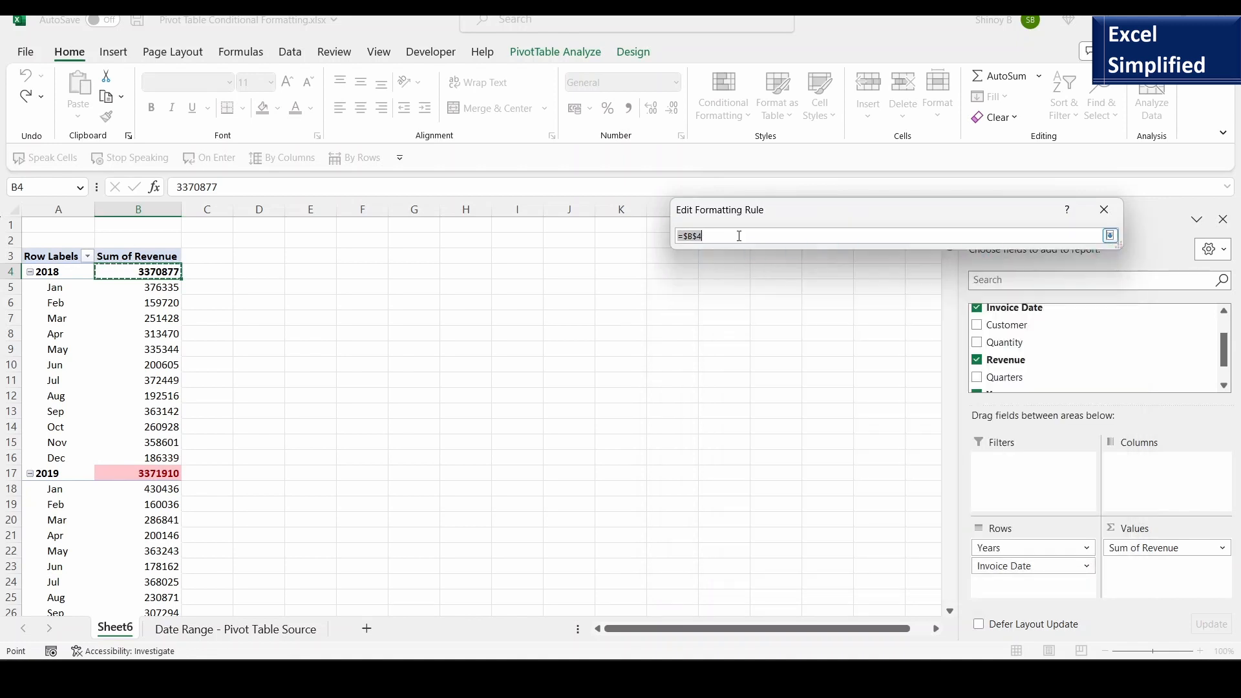
pyautogui.click(164, 286)
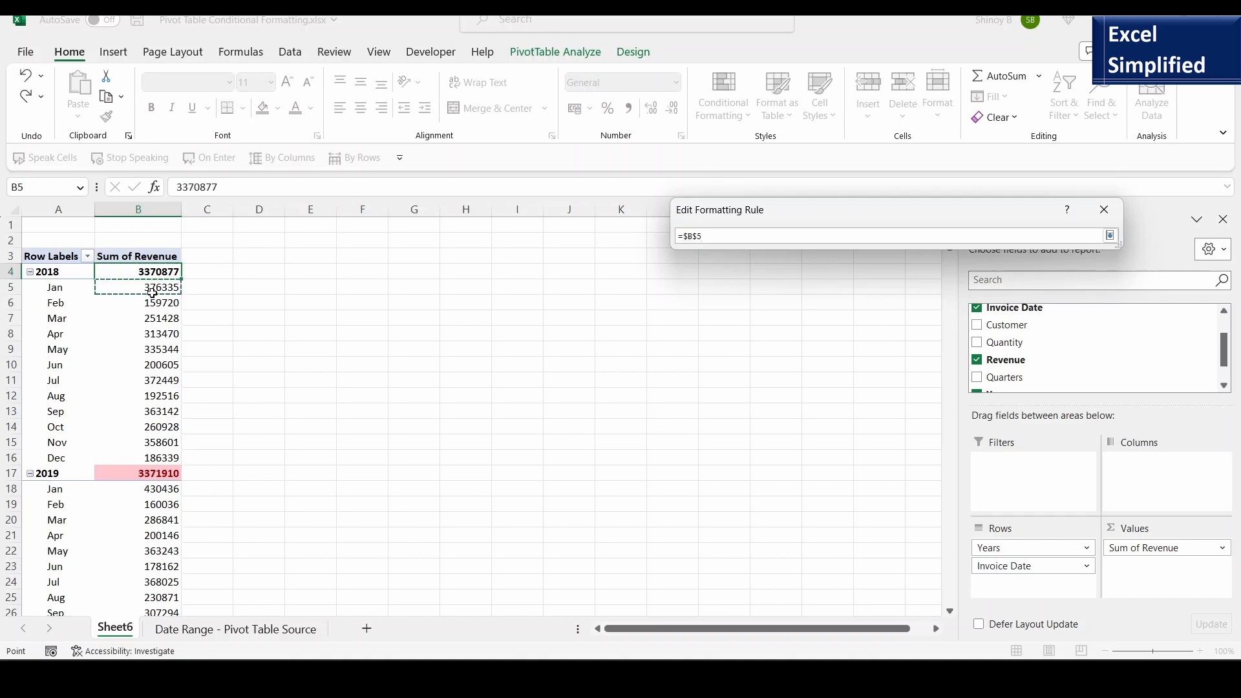
pyautogui.click(1110, 235)
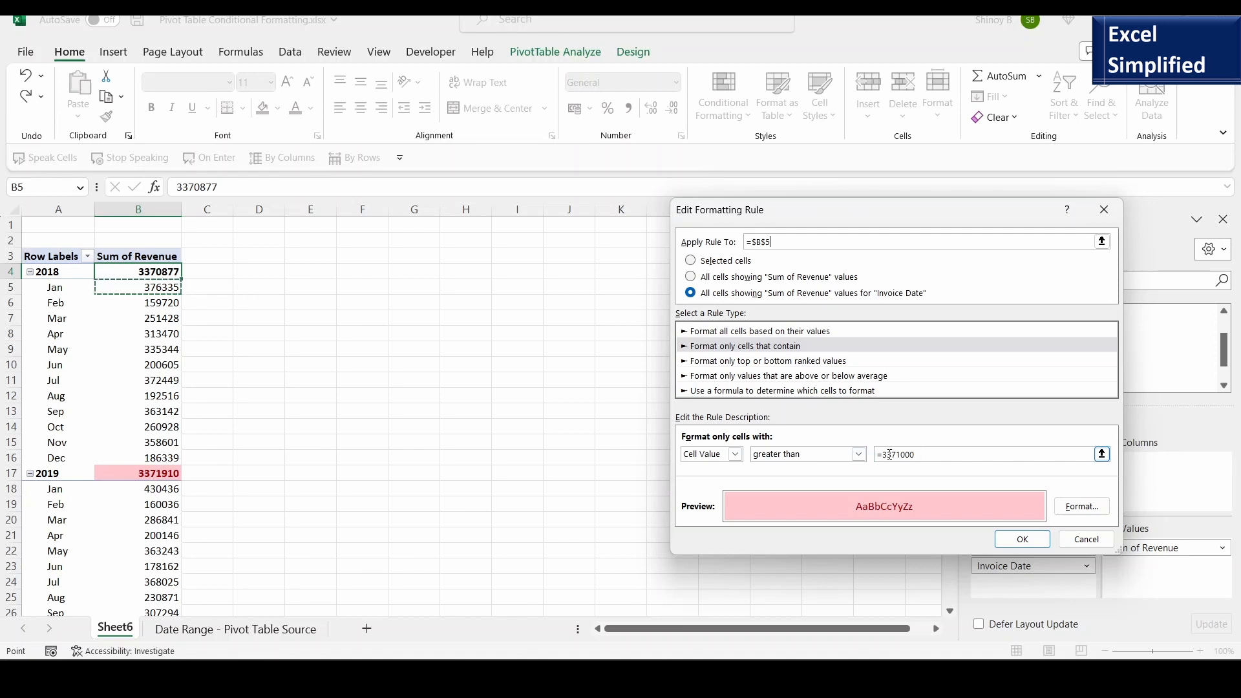
# Change the rule's condition to greater than 300000, apply it to the pivot table and close the rules manager.
pyautogui.moveTo(889, 455); pyautogui.dragTo(971, 451)
pyautogui.write('00')
pyautogui.click(1033, 540)
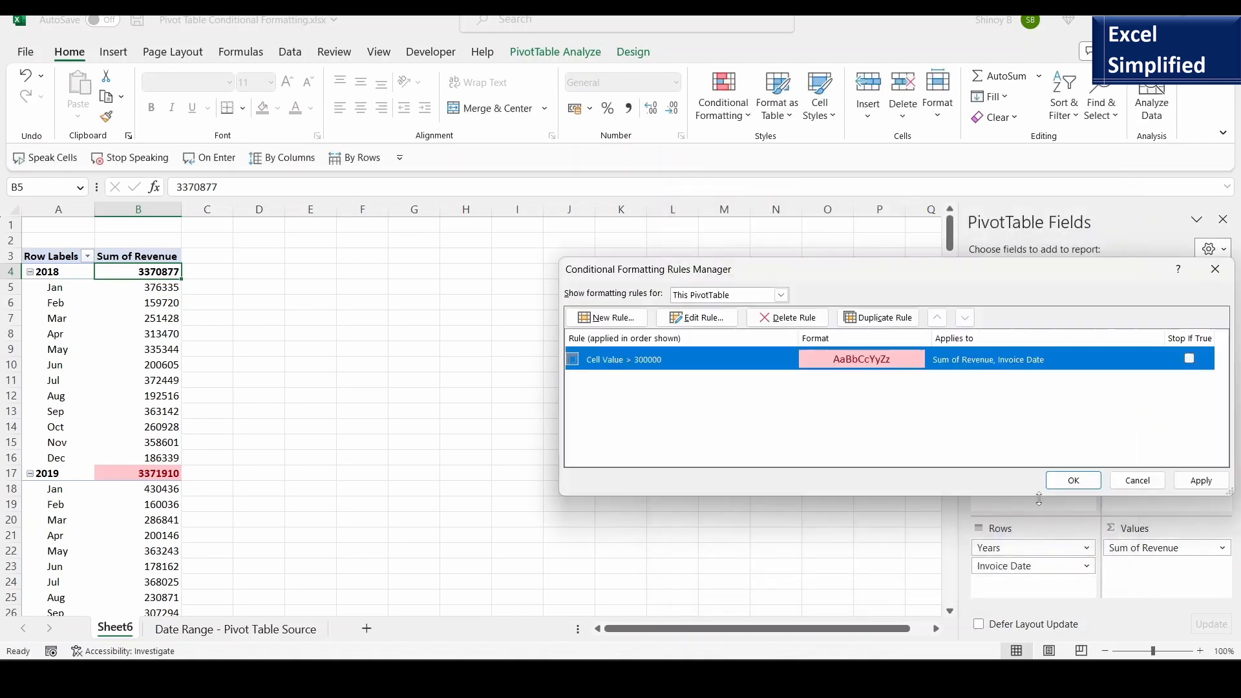
pyautogui.click(1200, 480)
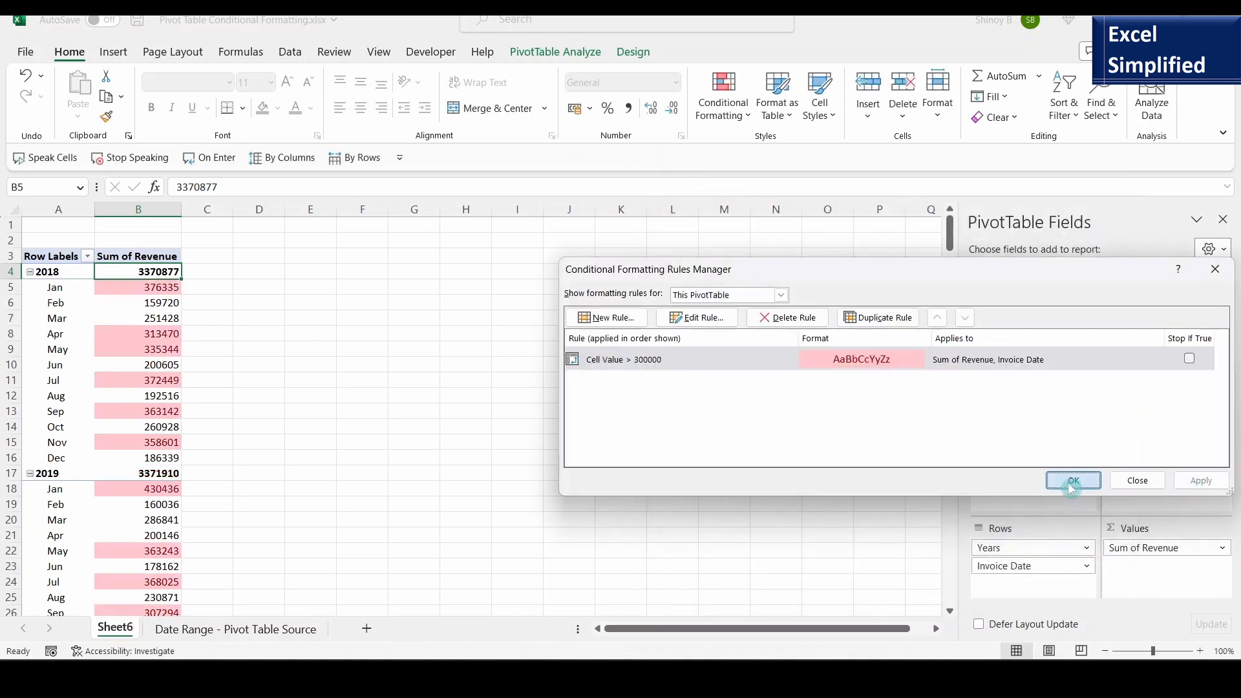
pyautogui.click(1072, 481)
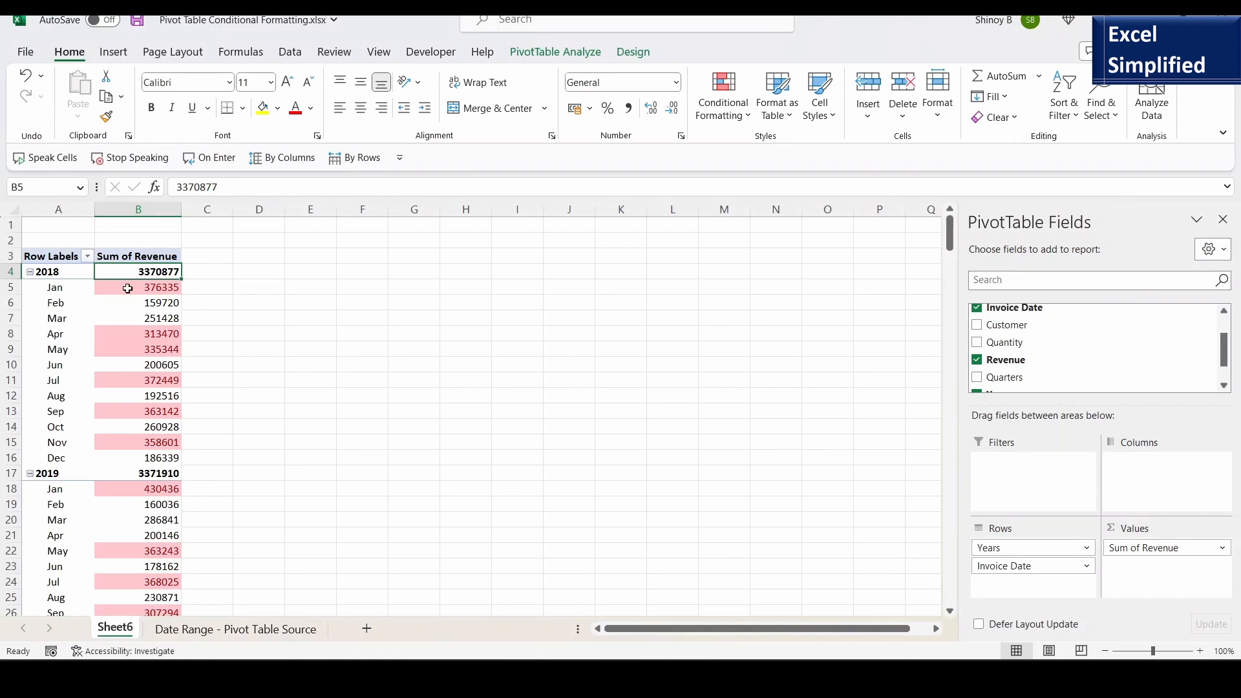
# Undo the last change to the conditional formatting rule.
pyautogui.click(222, 226)
pyautogui.hotkey('ctrl', 'z')
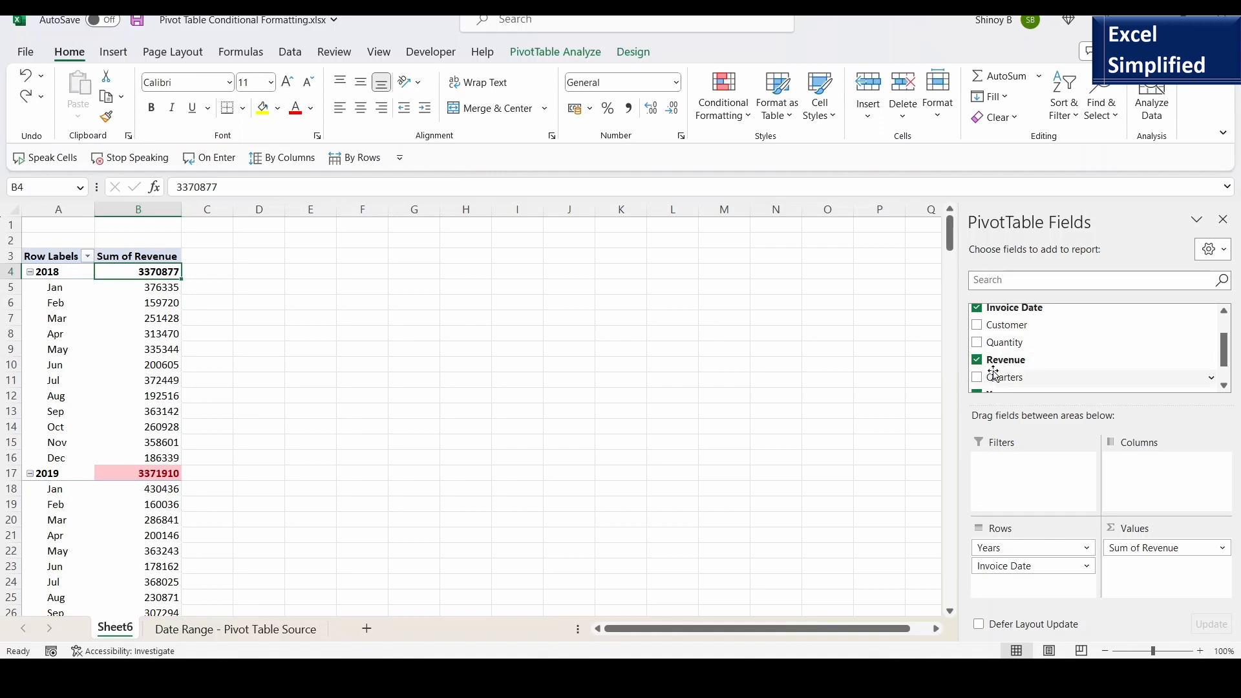
# Add the Quarters field to the pivot table rows between Years and Invoice Date, and expand all quarters to show their months.
pyautogui.scroll(-1, 976, 349)
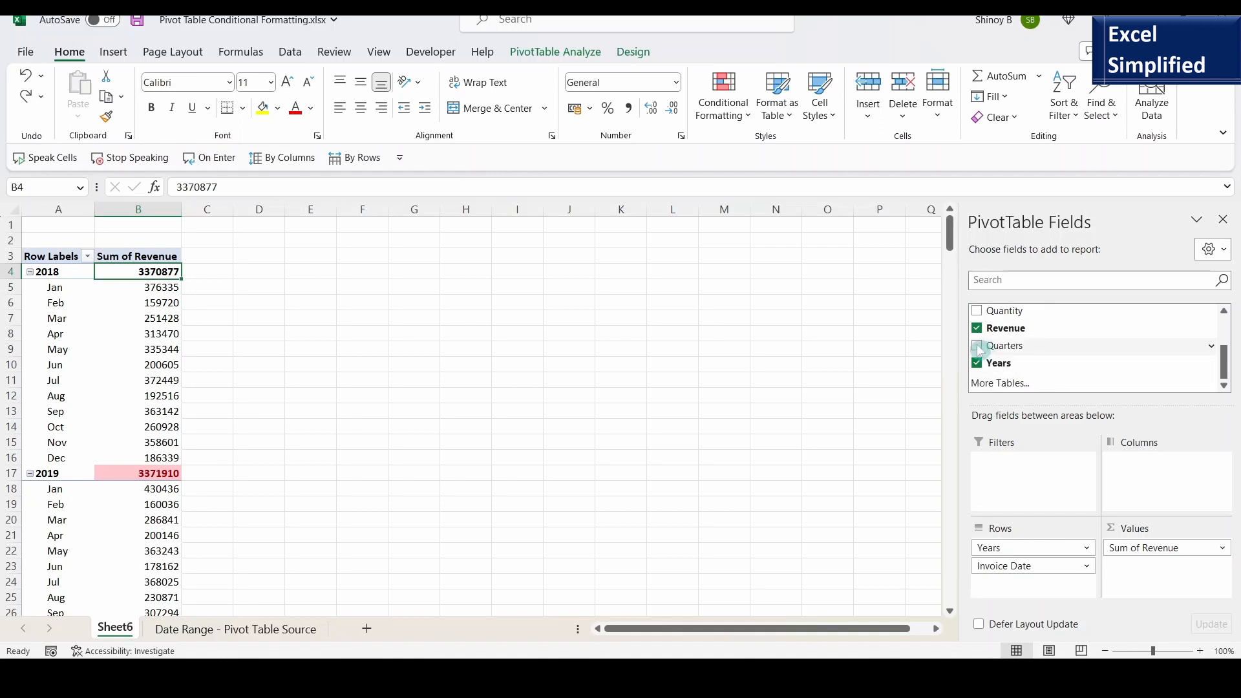
pyautogui.click(977, 347)
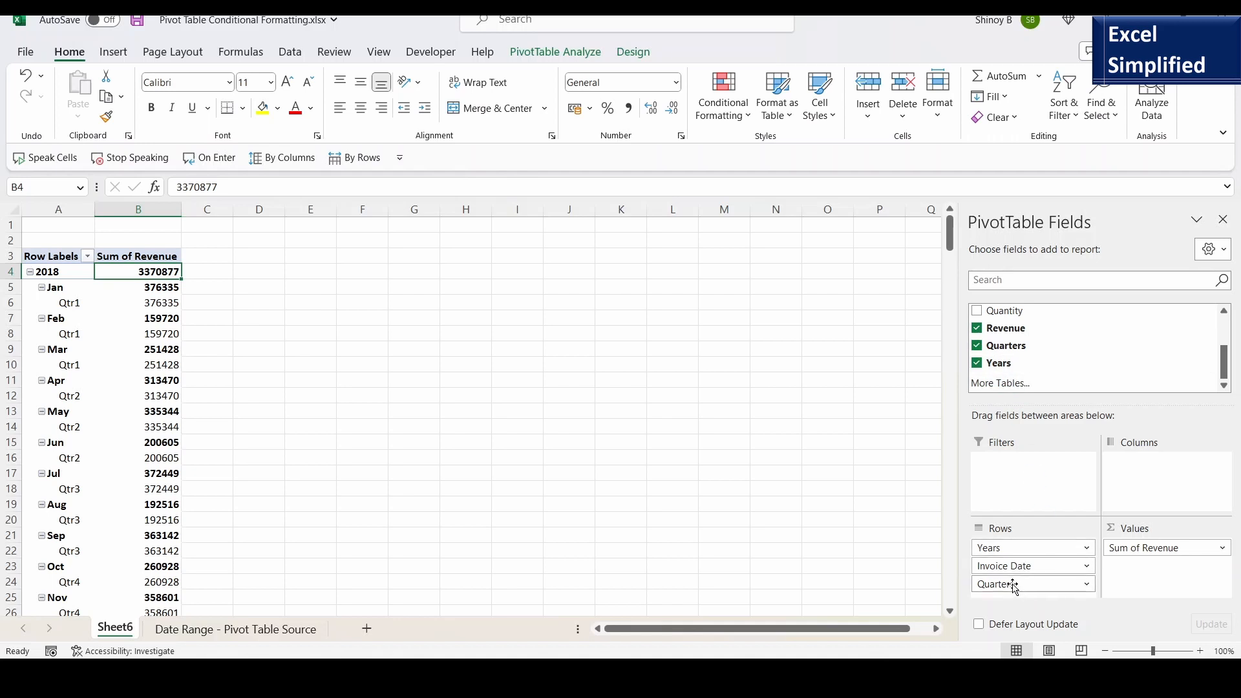
pyautogui.moveTo(1013, 585); pyautogui.dragTo(1027, 568)
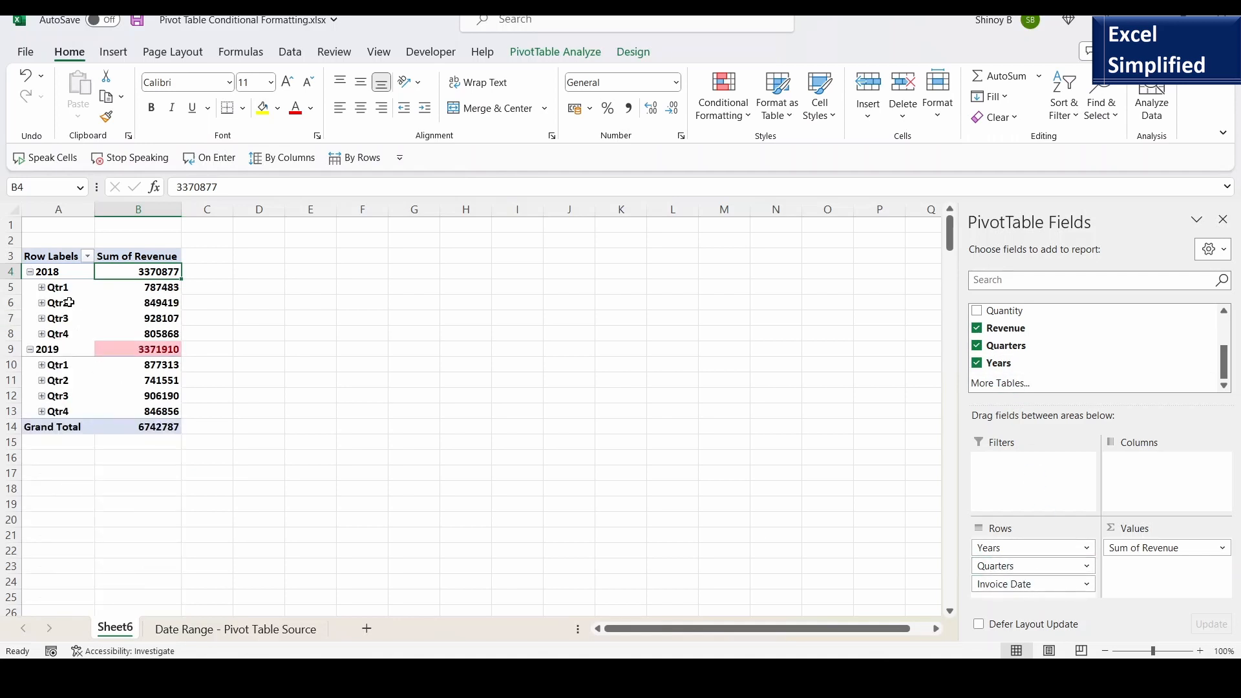
pyautogui.rightClick(69, 301)
pyautogui.moveTo(211, 450)
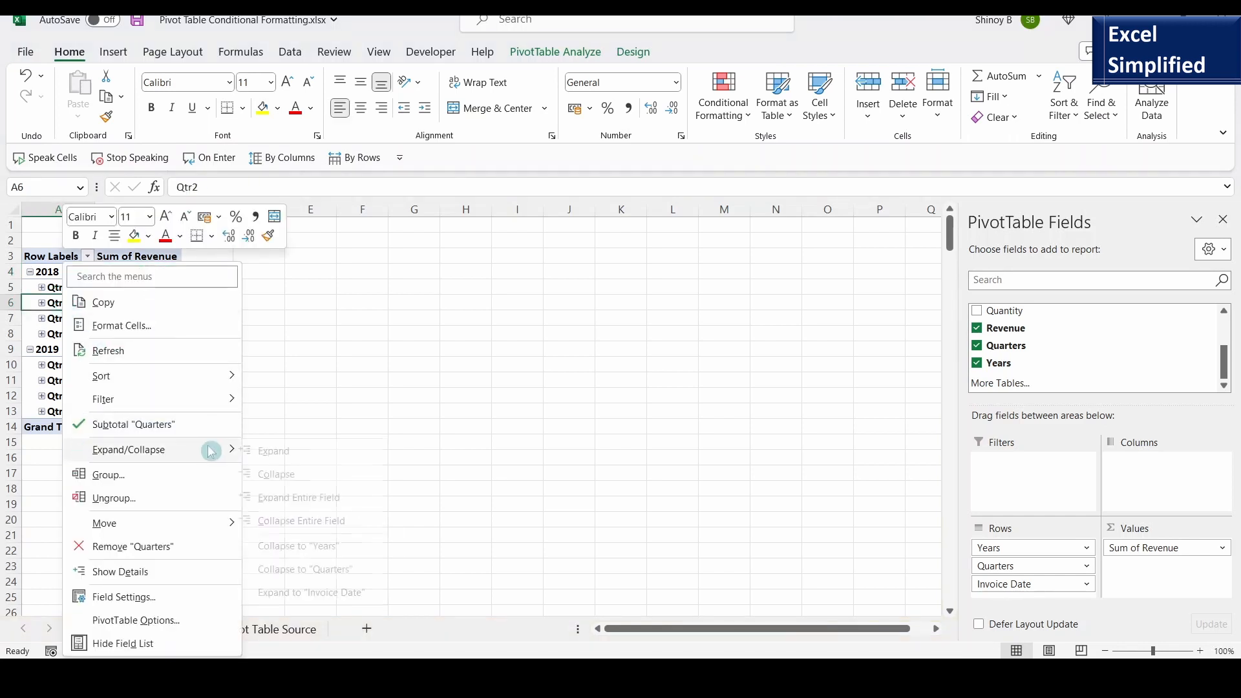
pyautogui.click(317, 497)
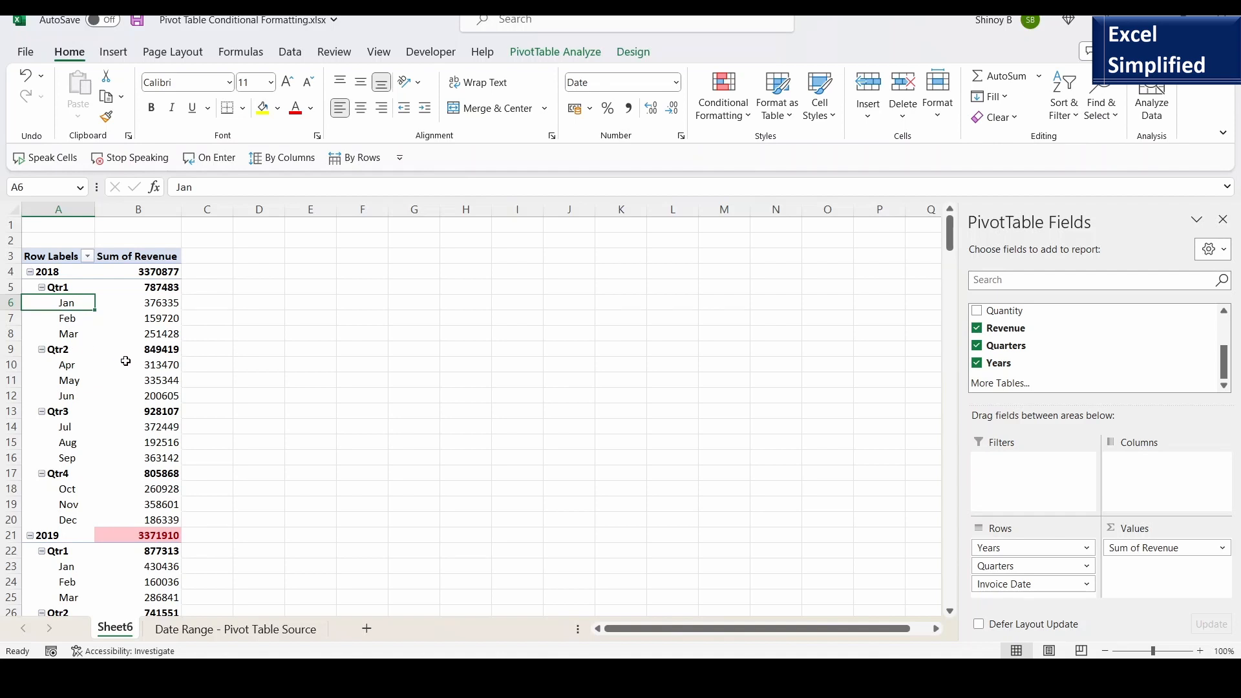
# Edit the pivot table rule's reference cell to B5 so its scope covers "Sum of Revenue" values for "Quarters".
pyautogui.click(162, 288)
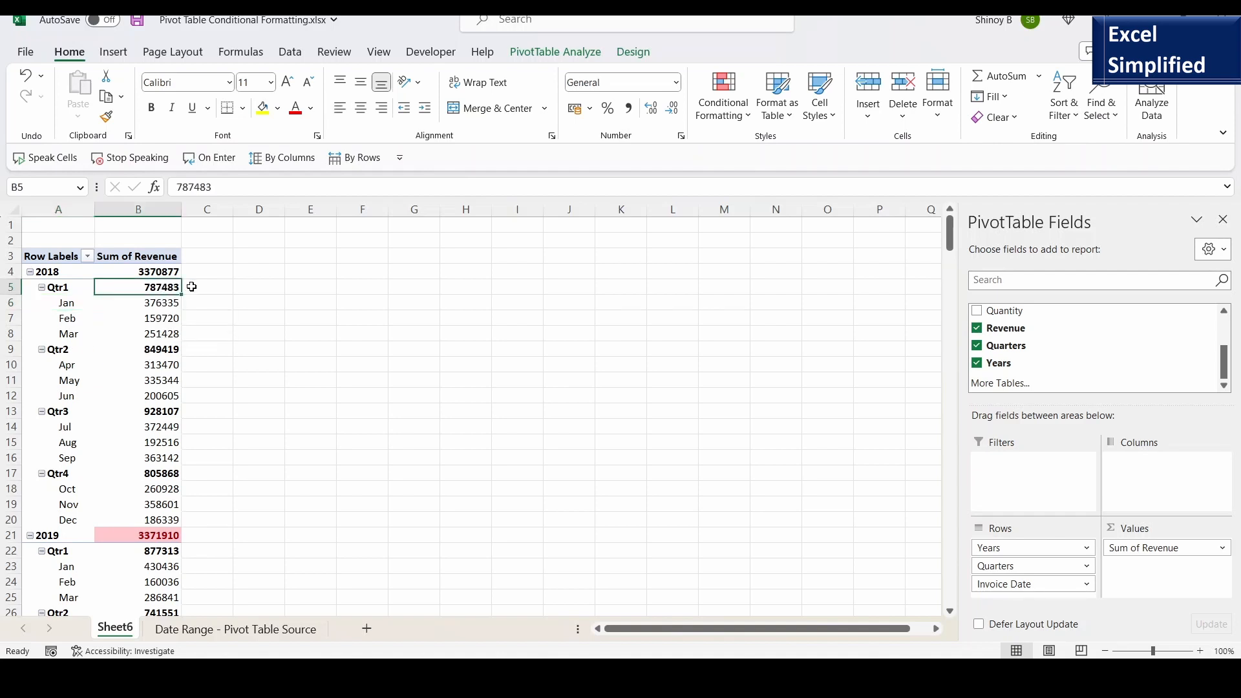
pyautogui.click(748, 114)
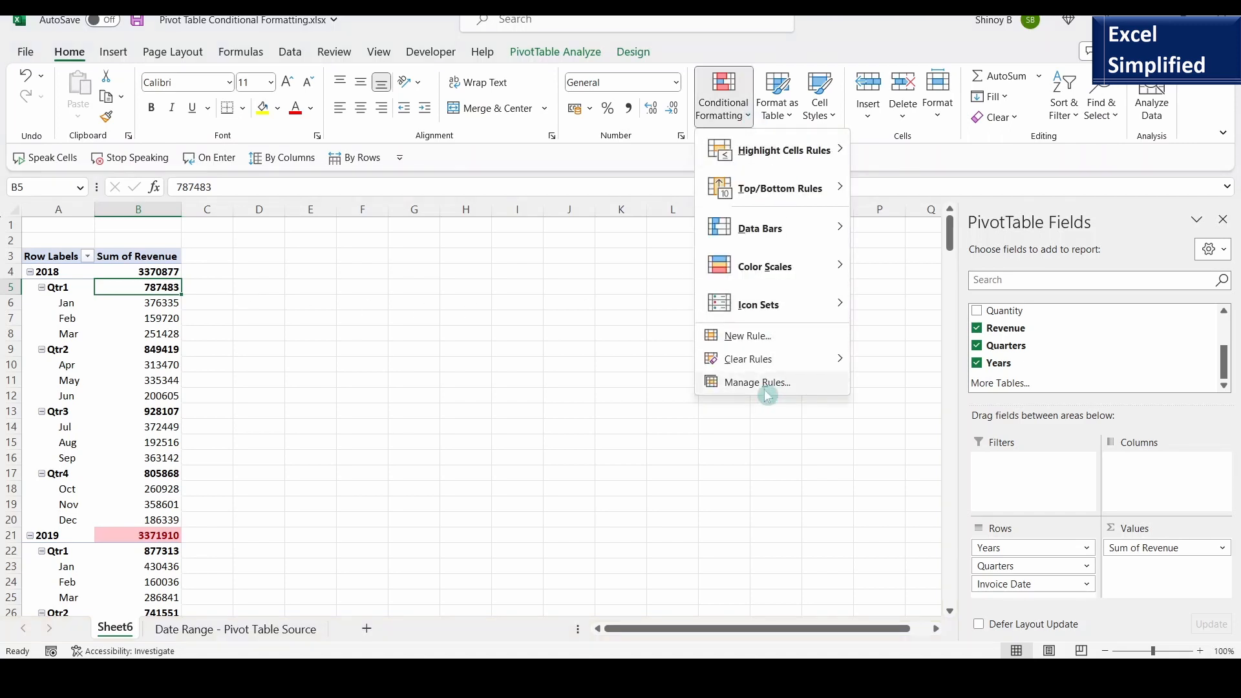
pyautogui.click(764, 387)
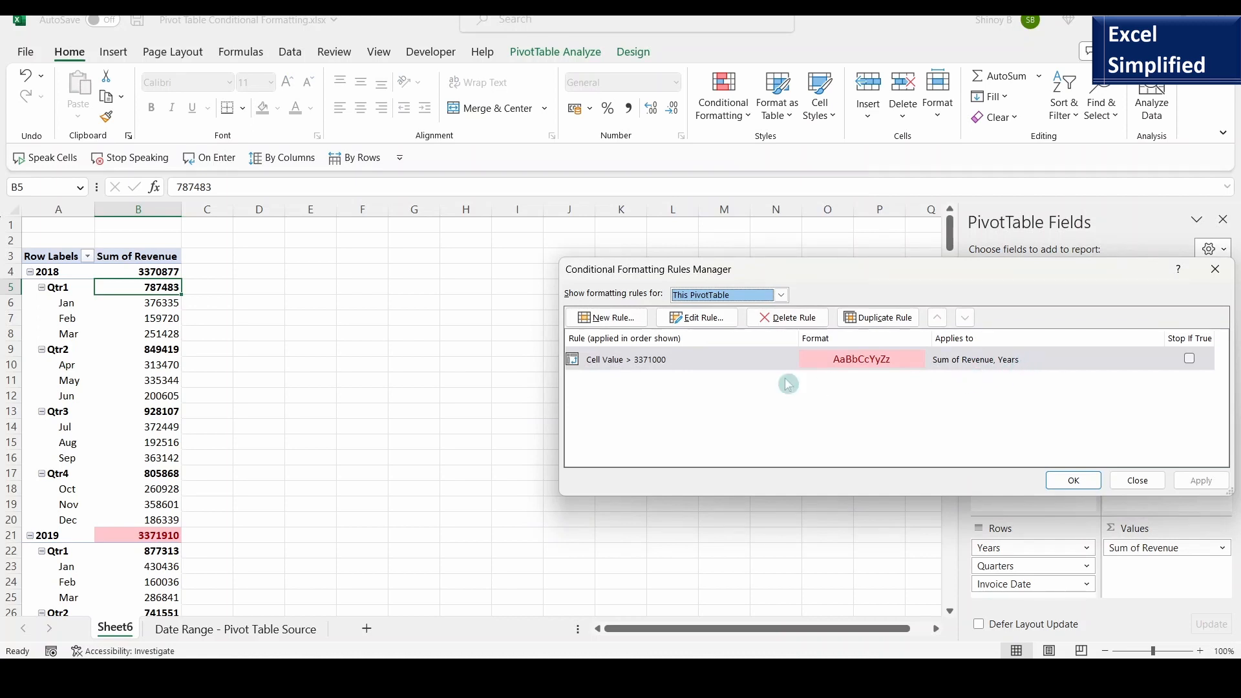
pyautogui.click(659, 361)
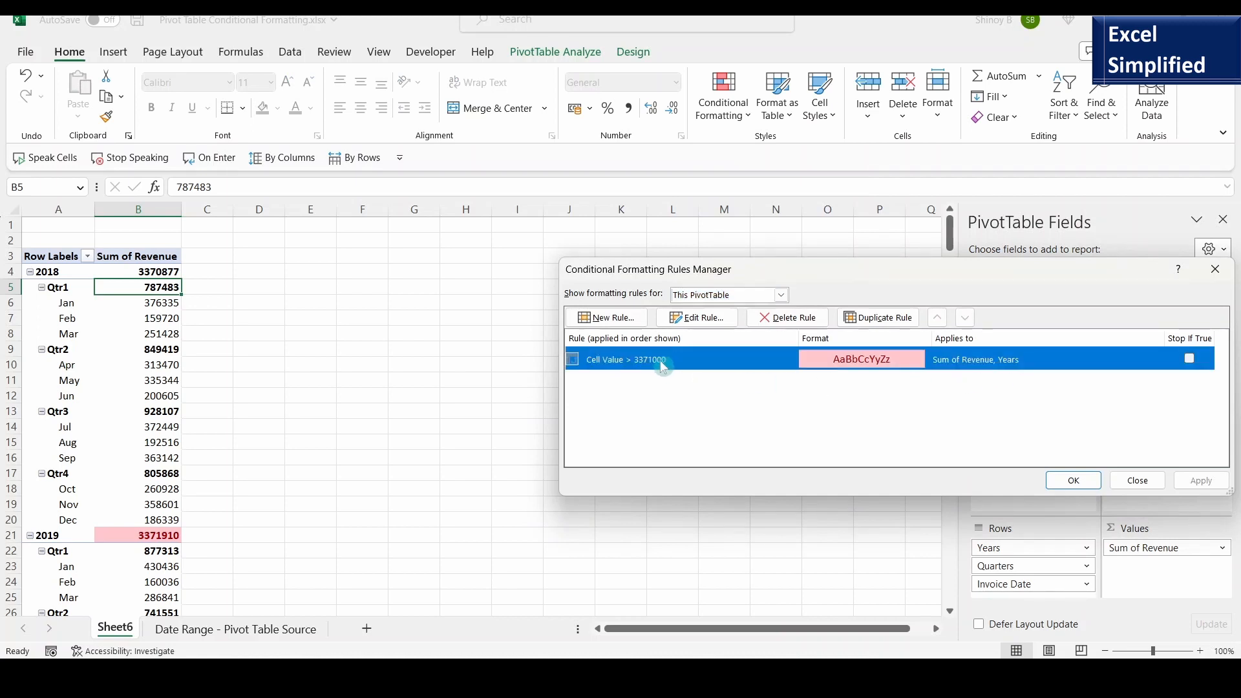
pyautogui.click(719, 319)
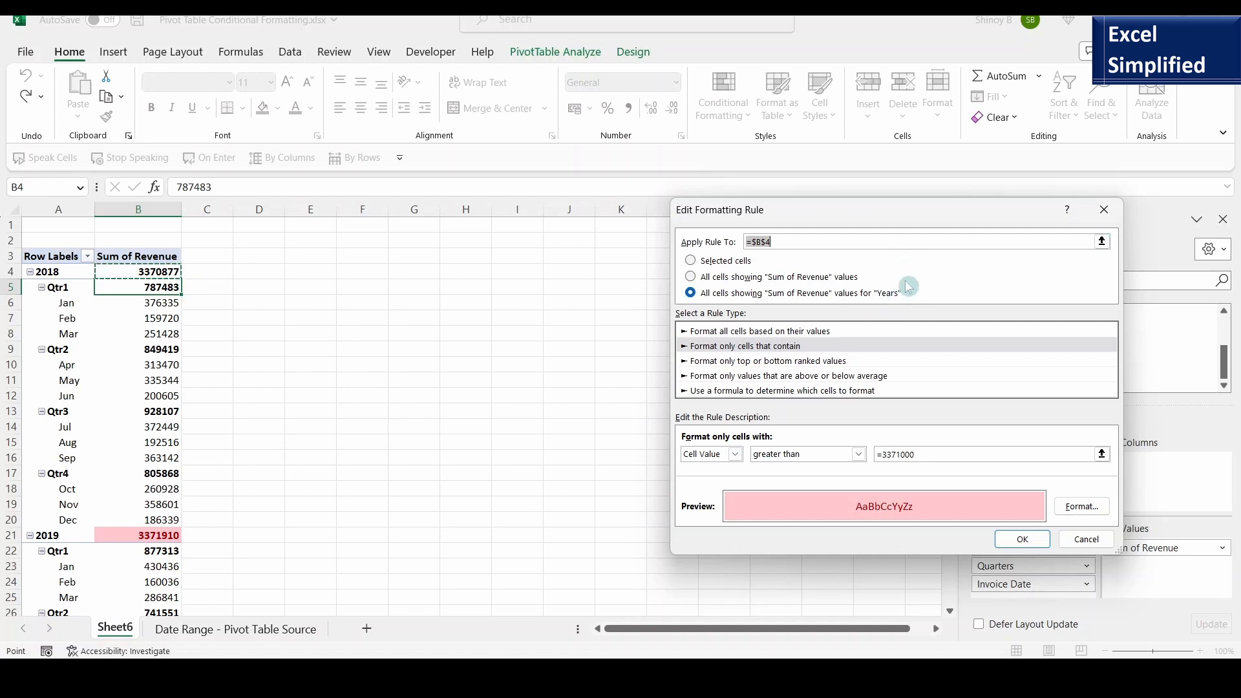
pyautogui.click(1102, 243)
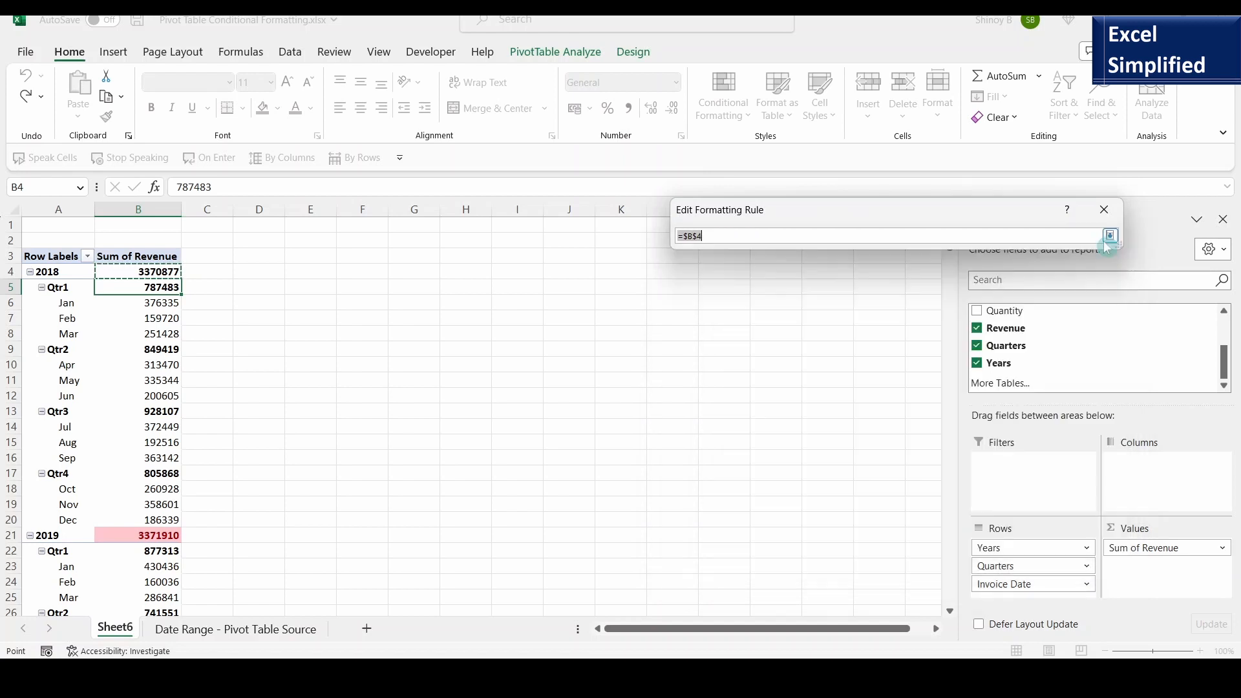
pyautogui.click(166, 288)
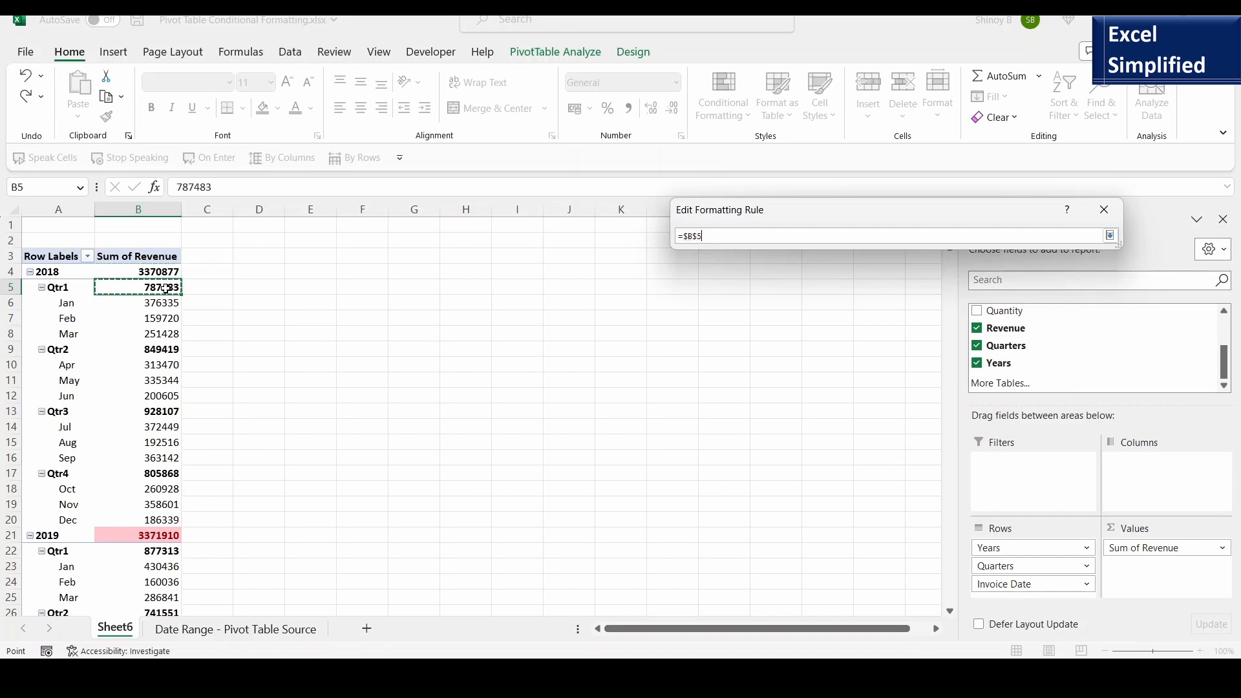
pyautogui.click(1109, 236)
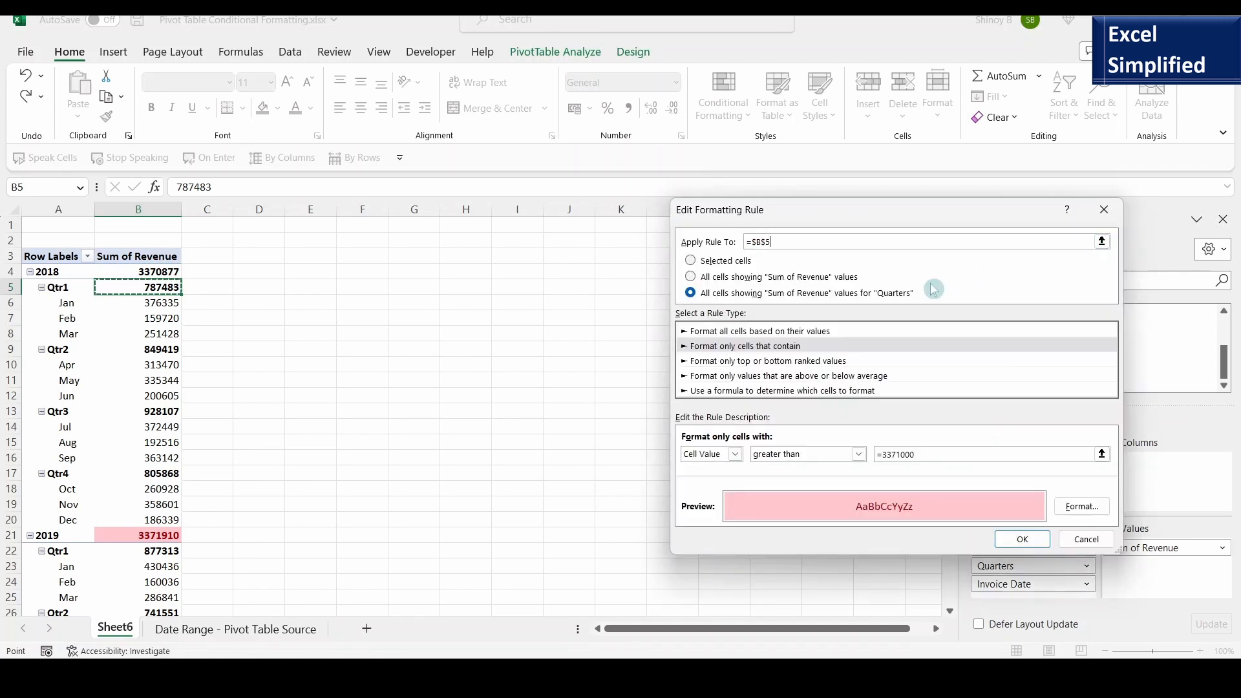
# Set the rule's condition to greater than 800000, apply it to the quarterly values and close the rules manager.
pyautogui.click(920, 454)
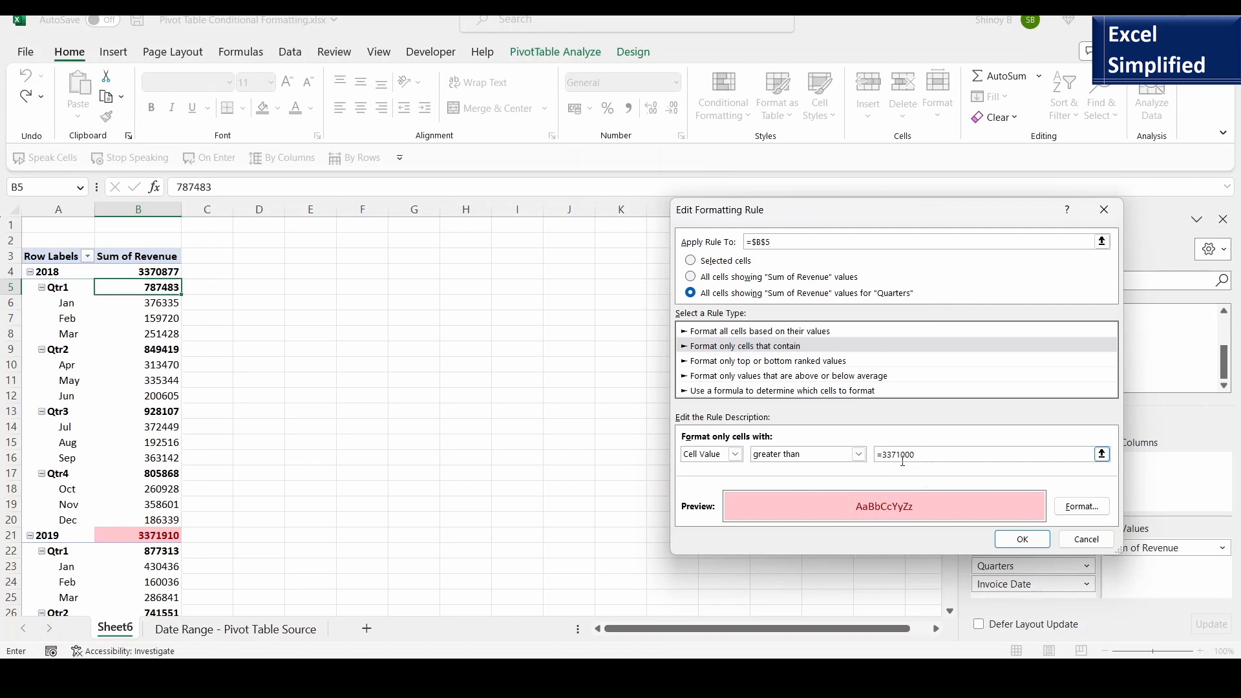
pyautogui.moveTo(915, 455); pyautogui.dragTo(880, 455)
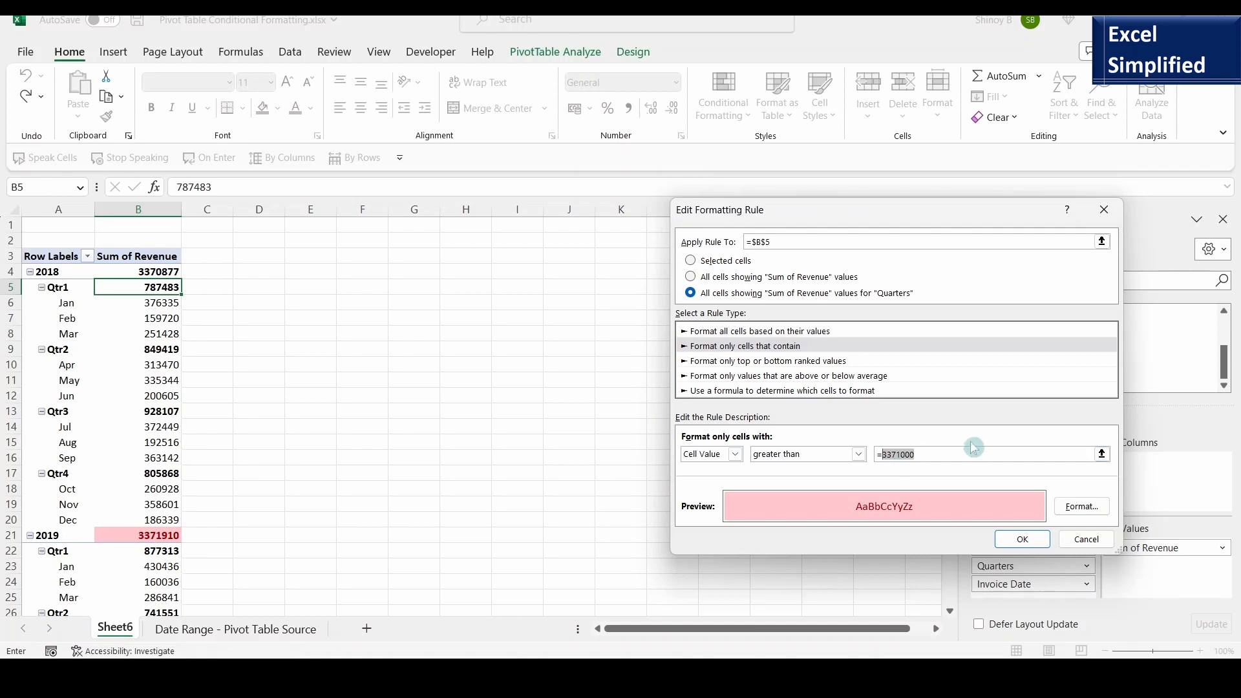
pyautogui.write('80')
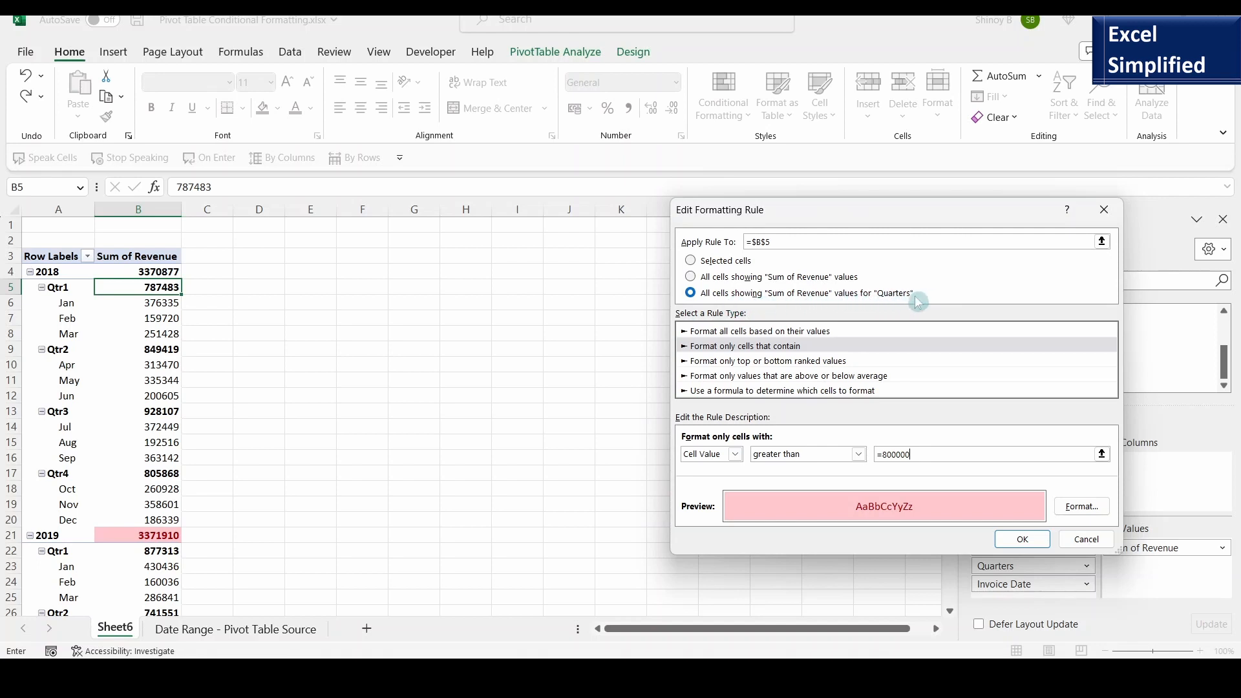
pyautogui.click(1032, 540)
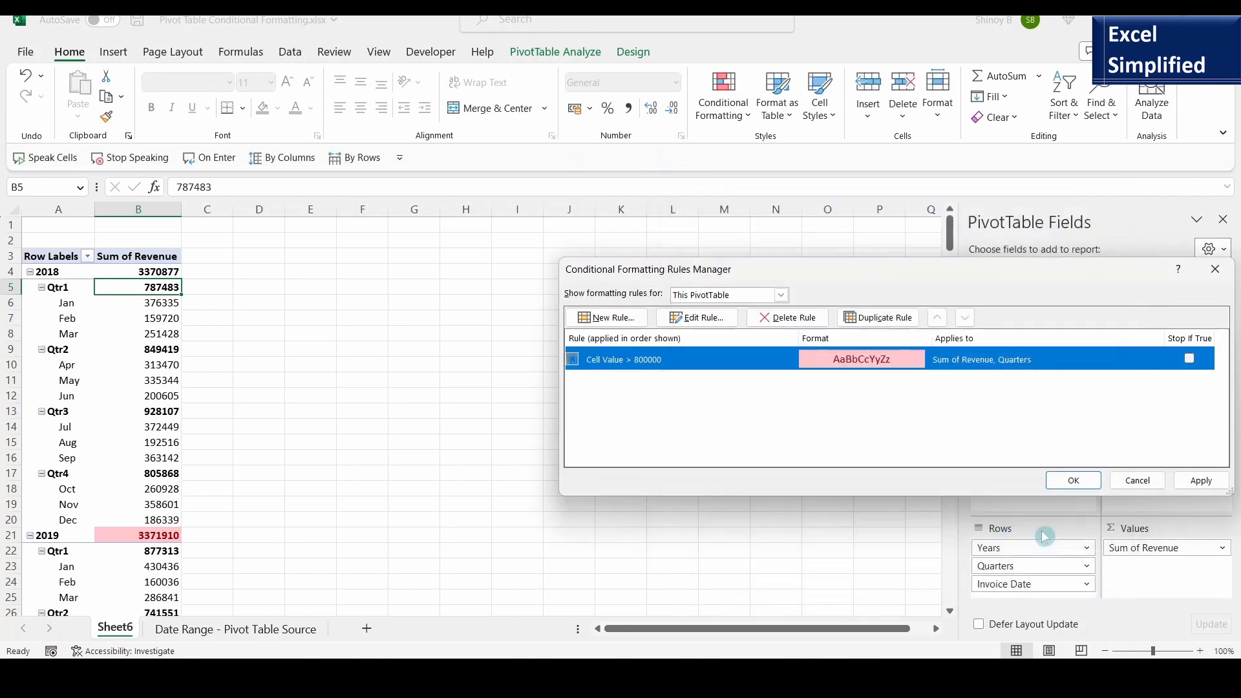
pyautogui.click(1202, 480)
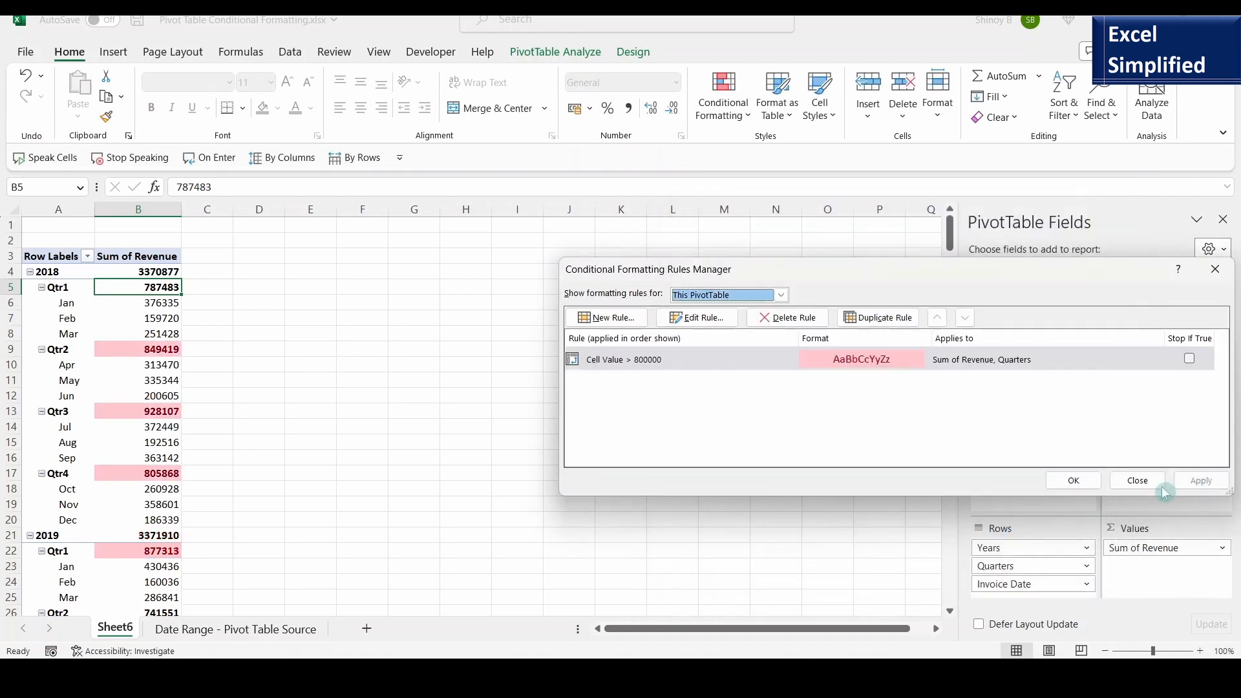
pyautogui.click(1073, 480)
# Examine which quarterly revenue totals are highlighted in 2018 and 2019, compared with the yearly and monthly values.
pyautogui.click(265, 287)
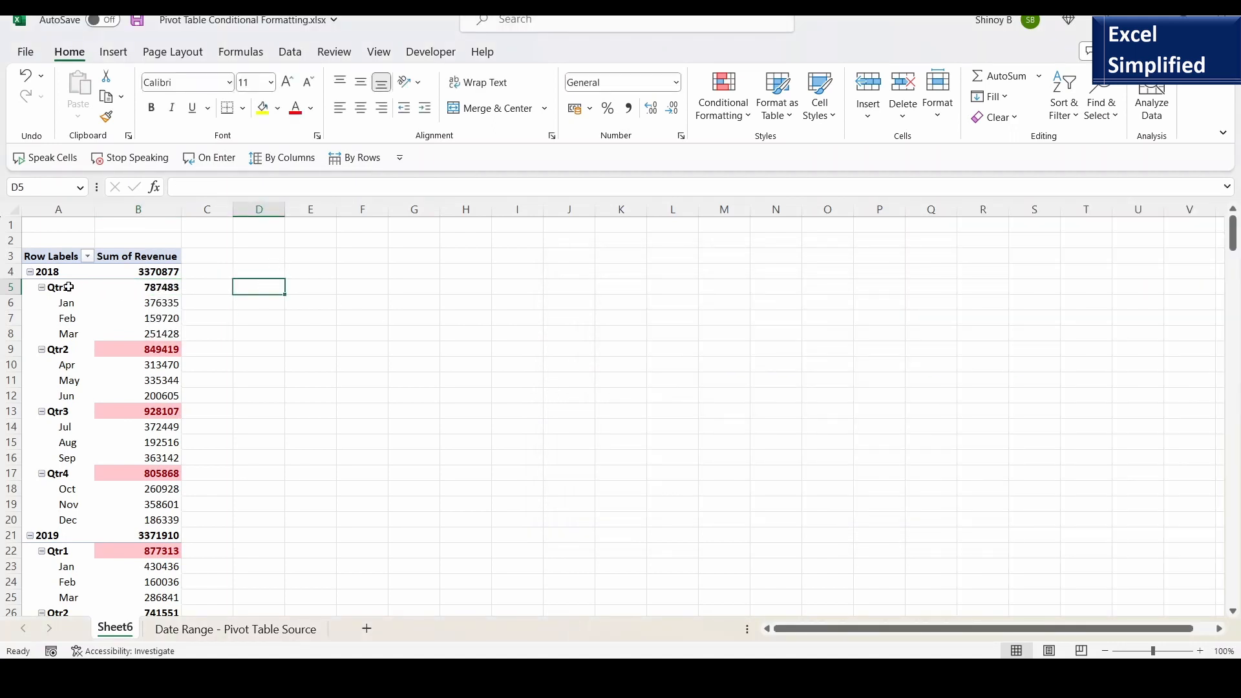
pyautogui.click(150, 273)
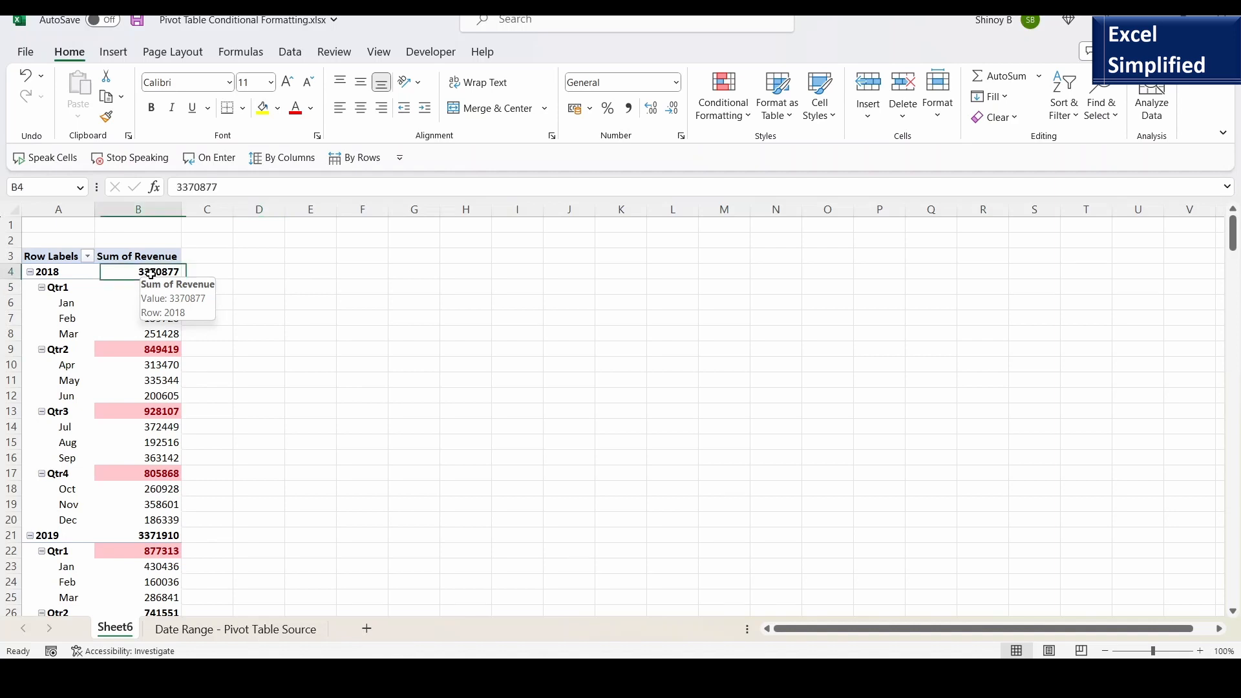
pyautogui.click(159, 291)
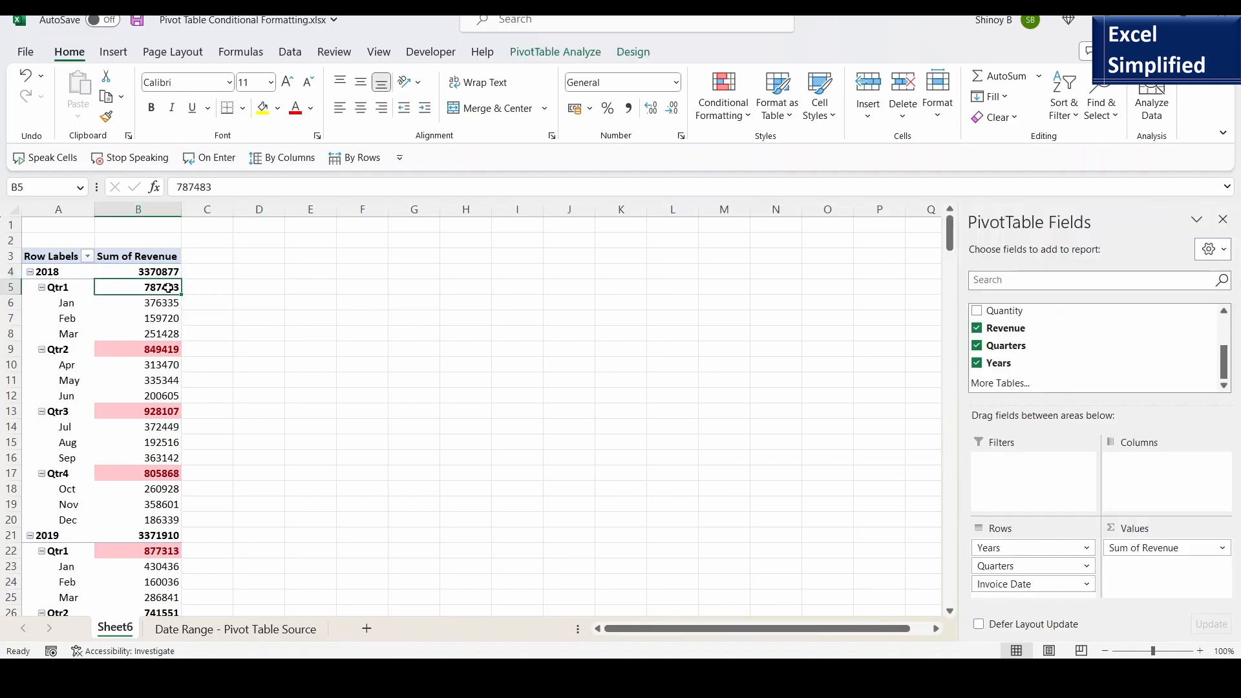
pyautogui.click(155, 354)
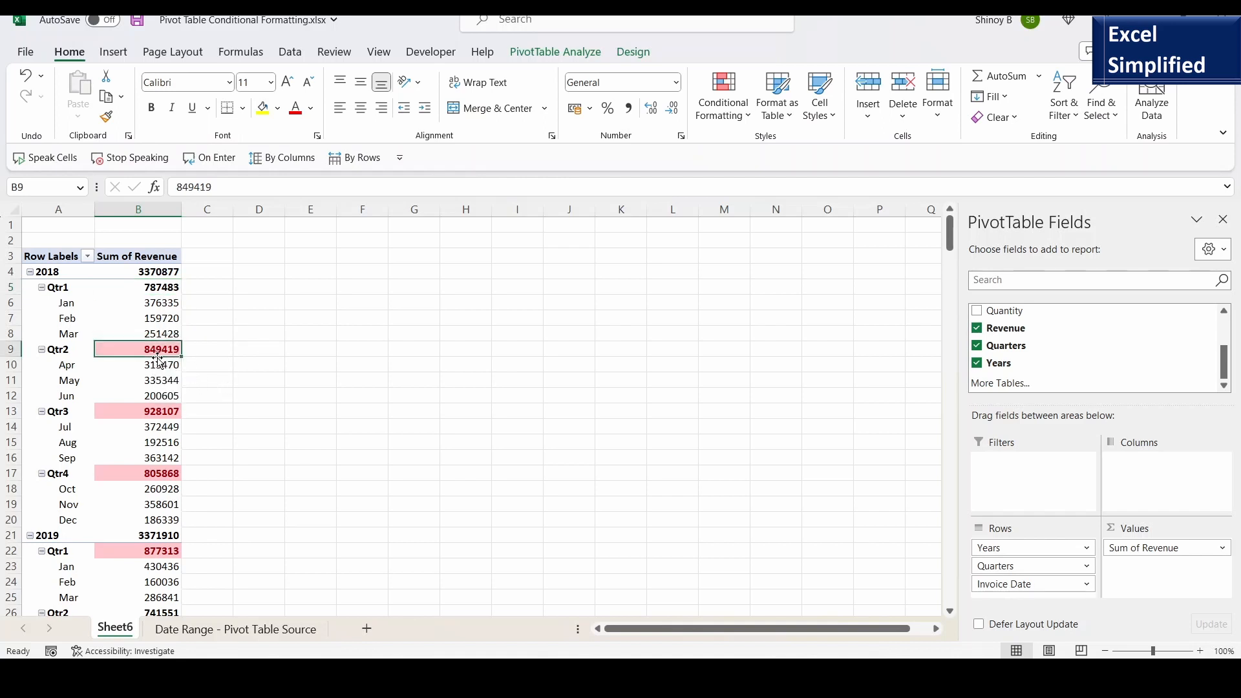
pyautogui.scroll(-5, 237, 449)
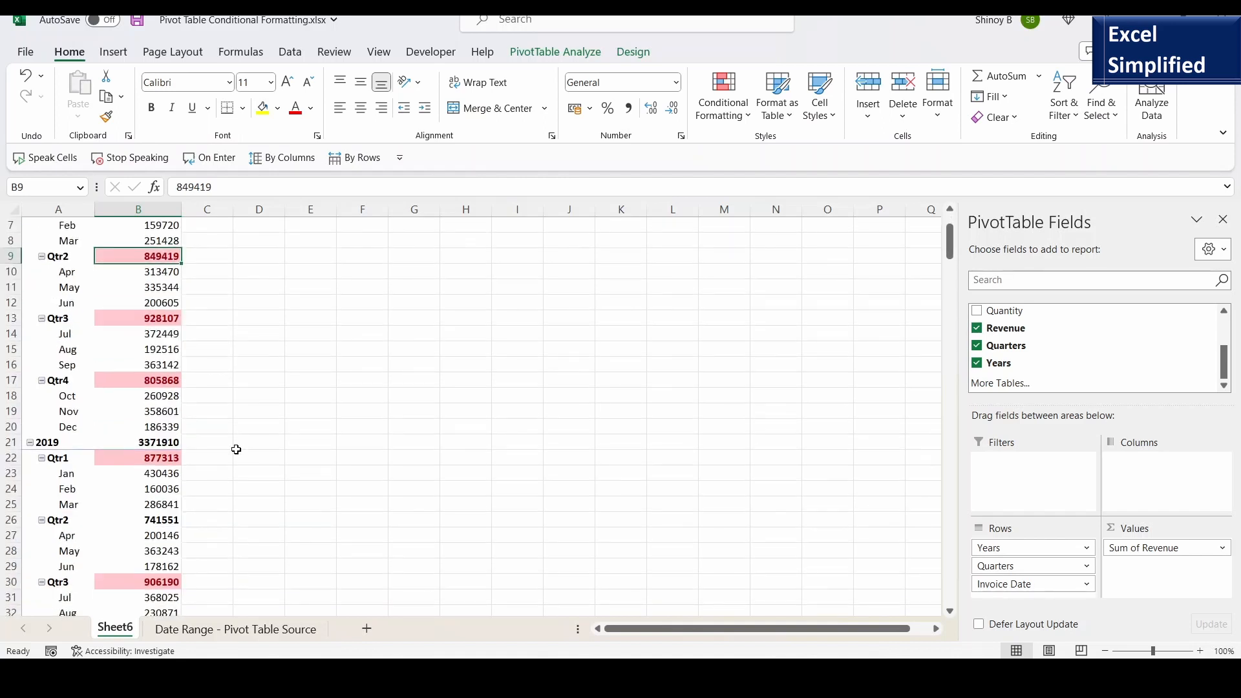
pyautogui.scroll(-1, 236, 449)
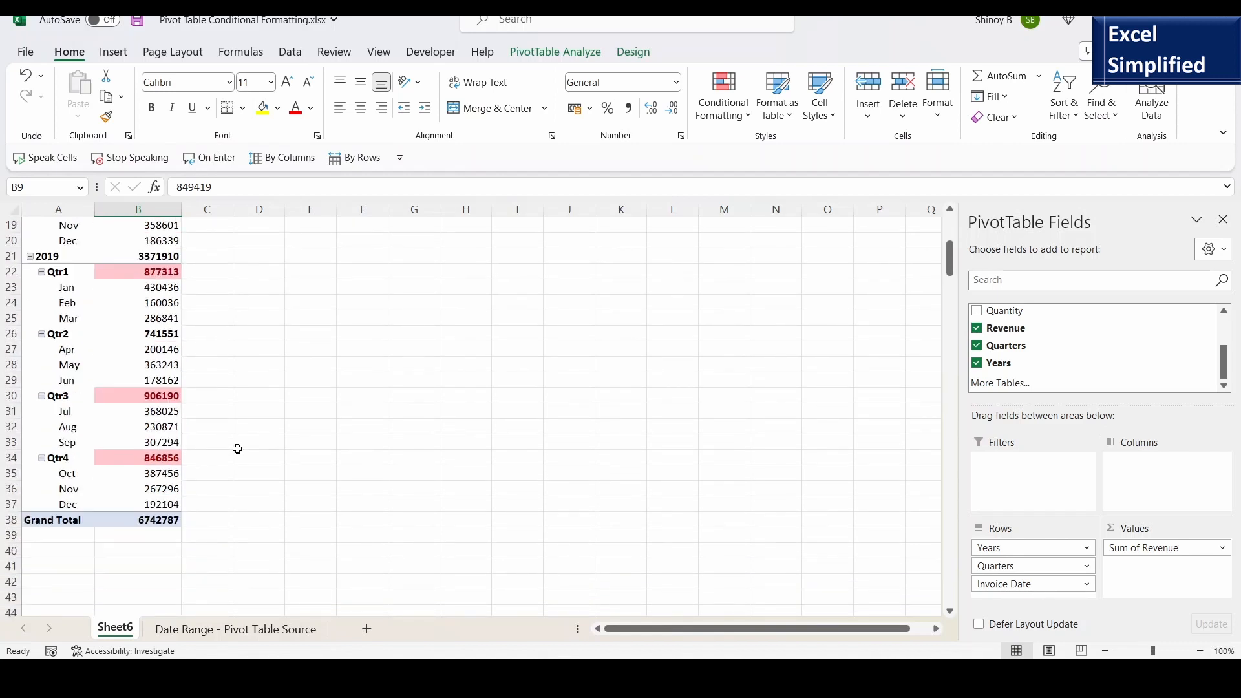
pyautogui.scroll(3, 173, 454)
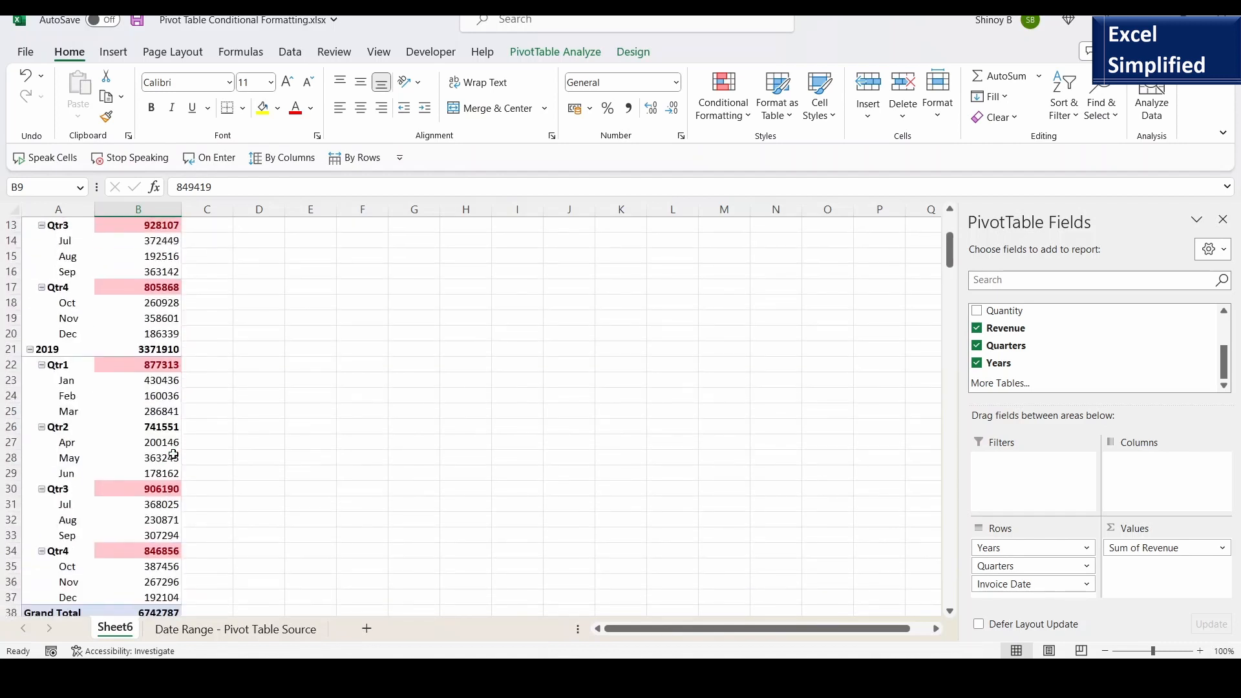
pyautogui.scroll(2, 173, 454)
pyautogui.scroll(1, 174, 454)
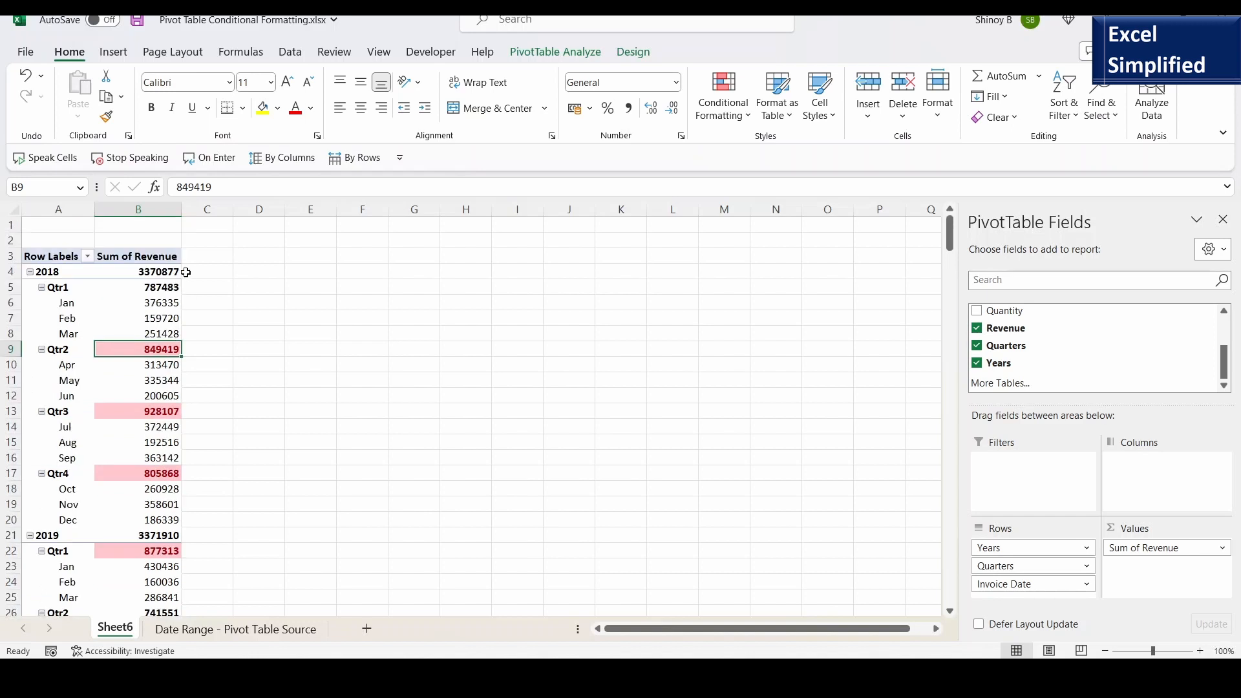
pyautogui.click(170, 288)
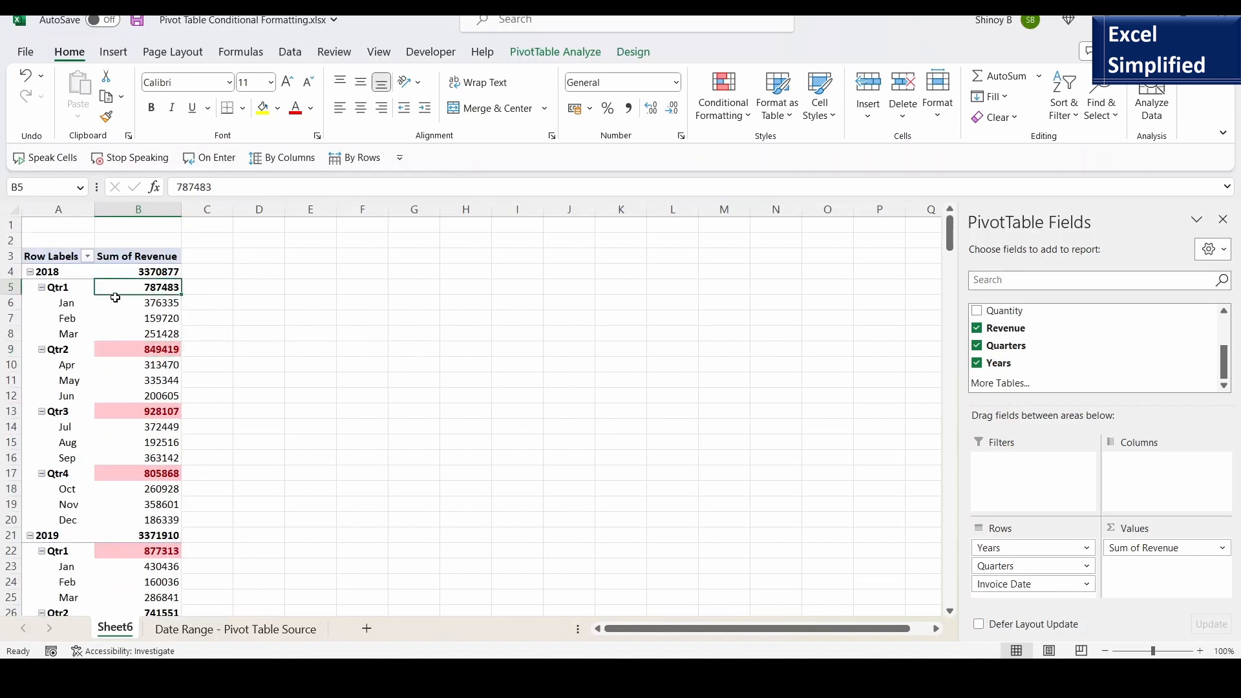
pyautogui.click(212, 227)
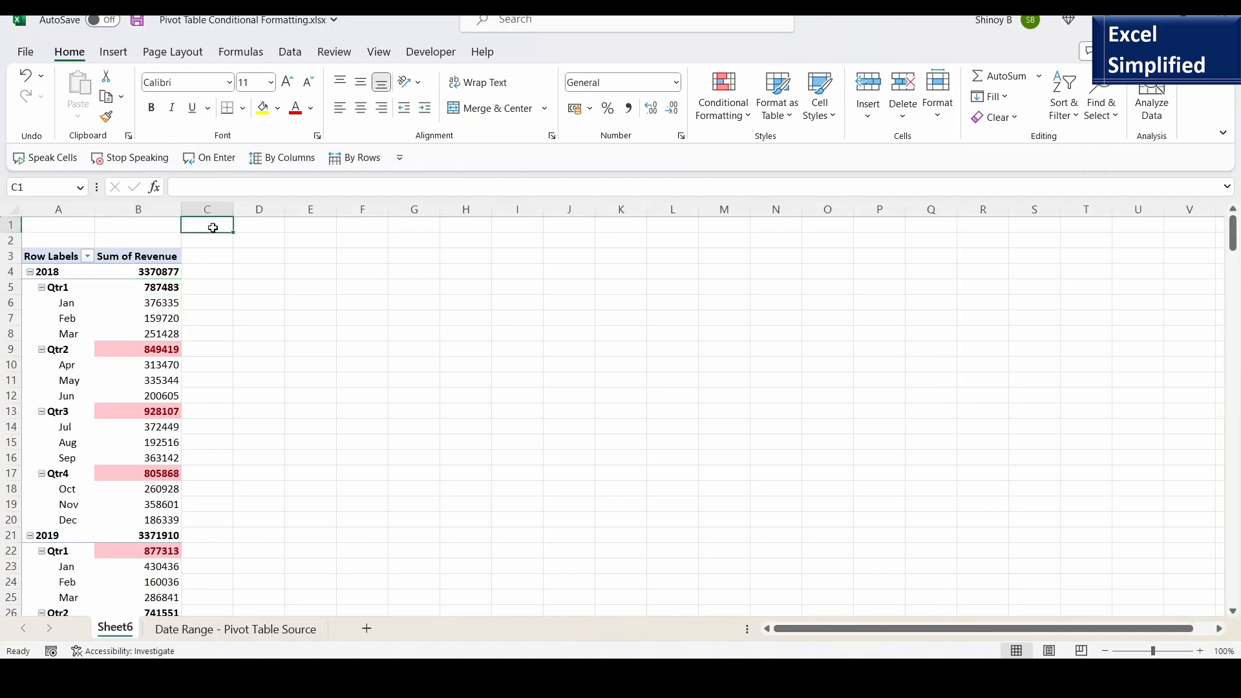